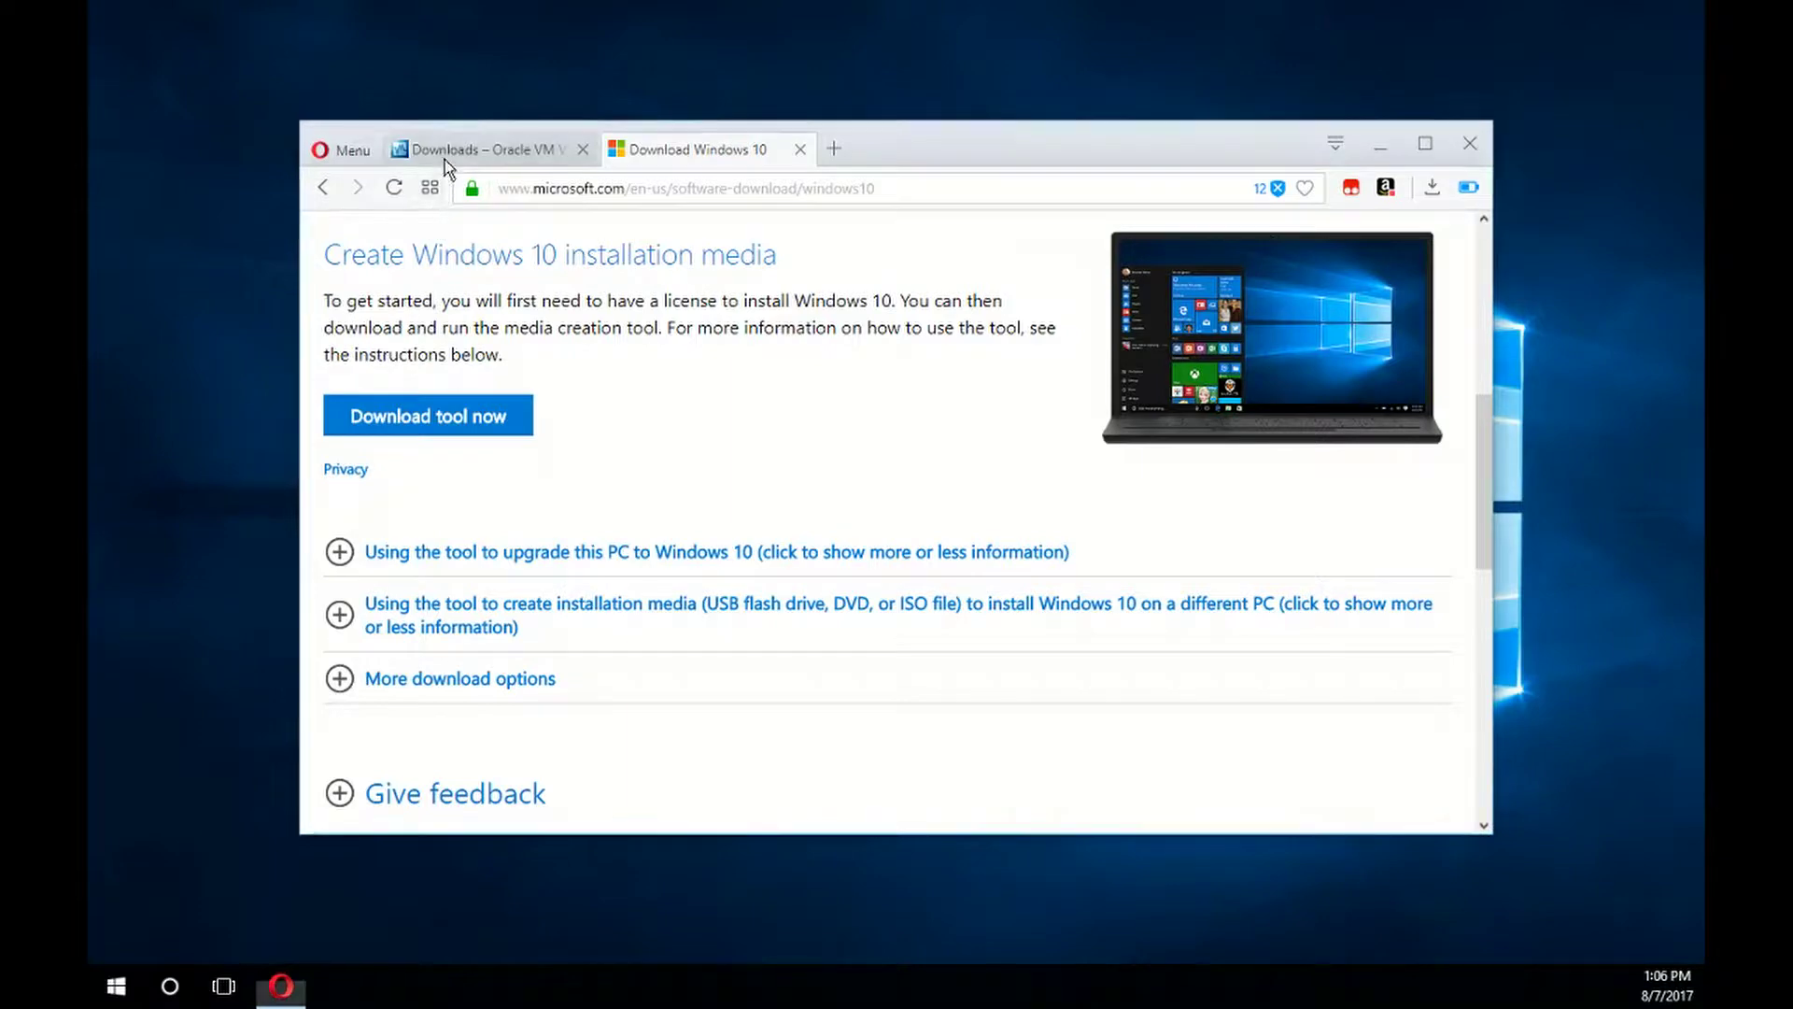
- Launch the downloaded MediaCreationTool.exe and accept the Microsoft software license terms
click(444, 157)
click(708, 159)
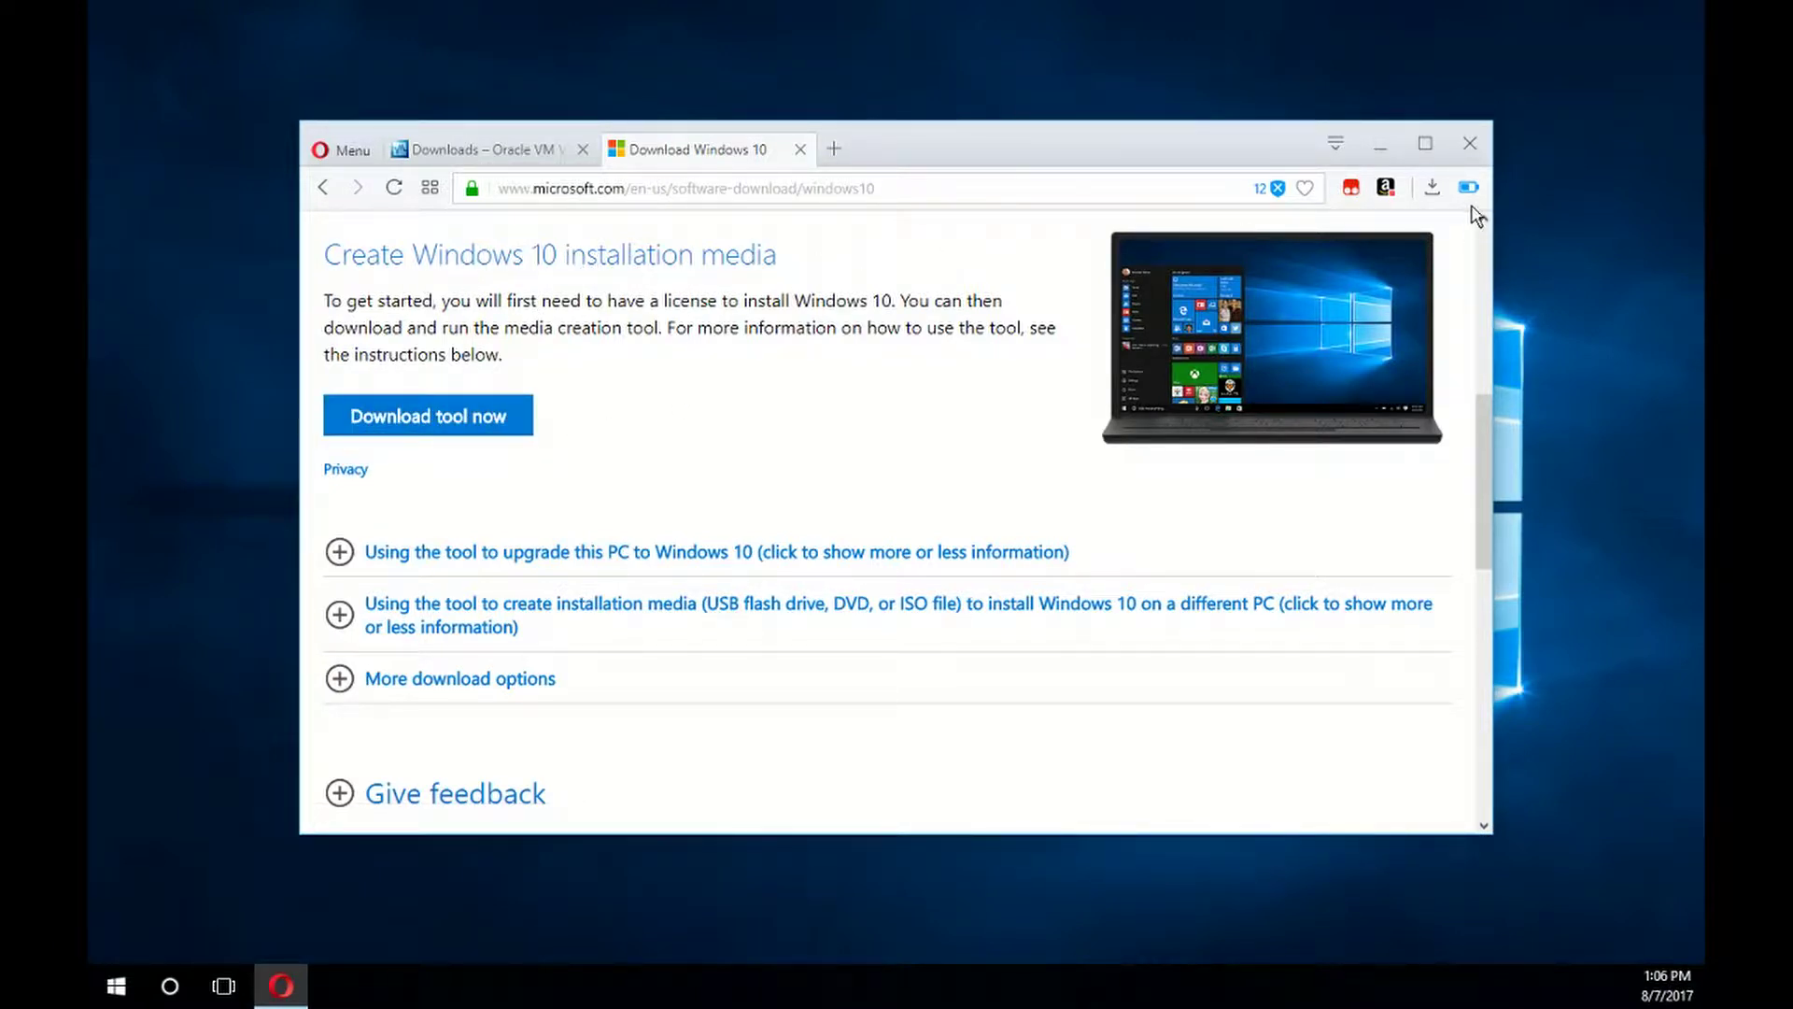
click(1432, 187)
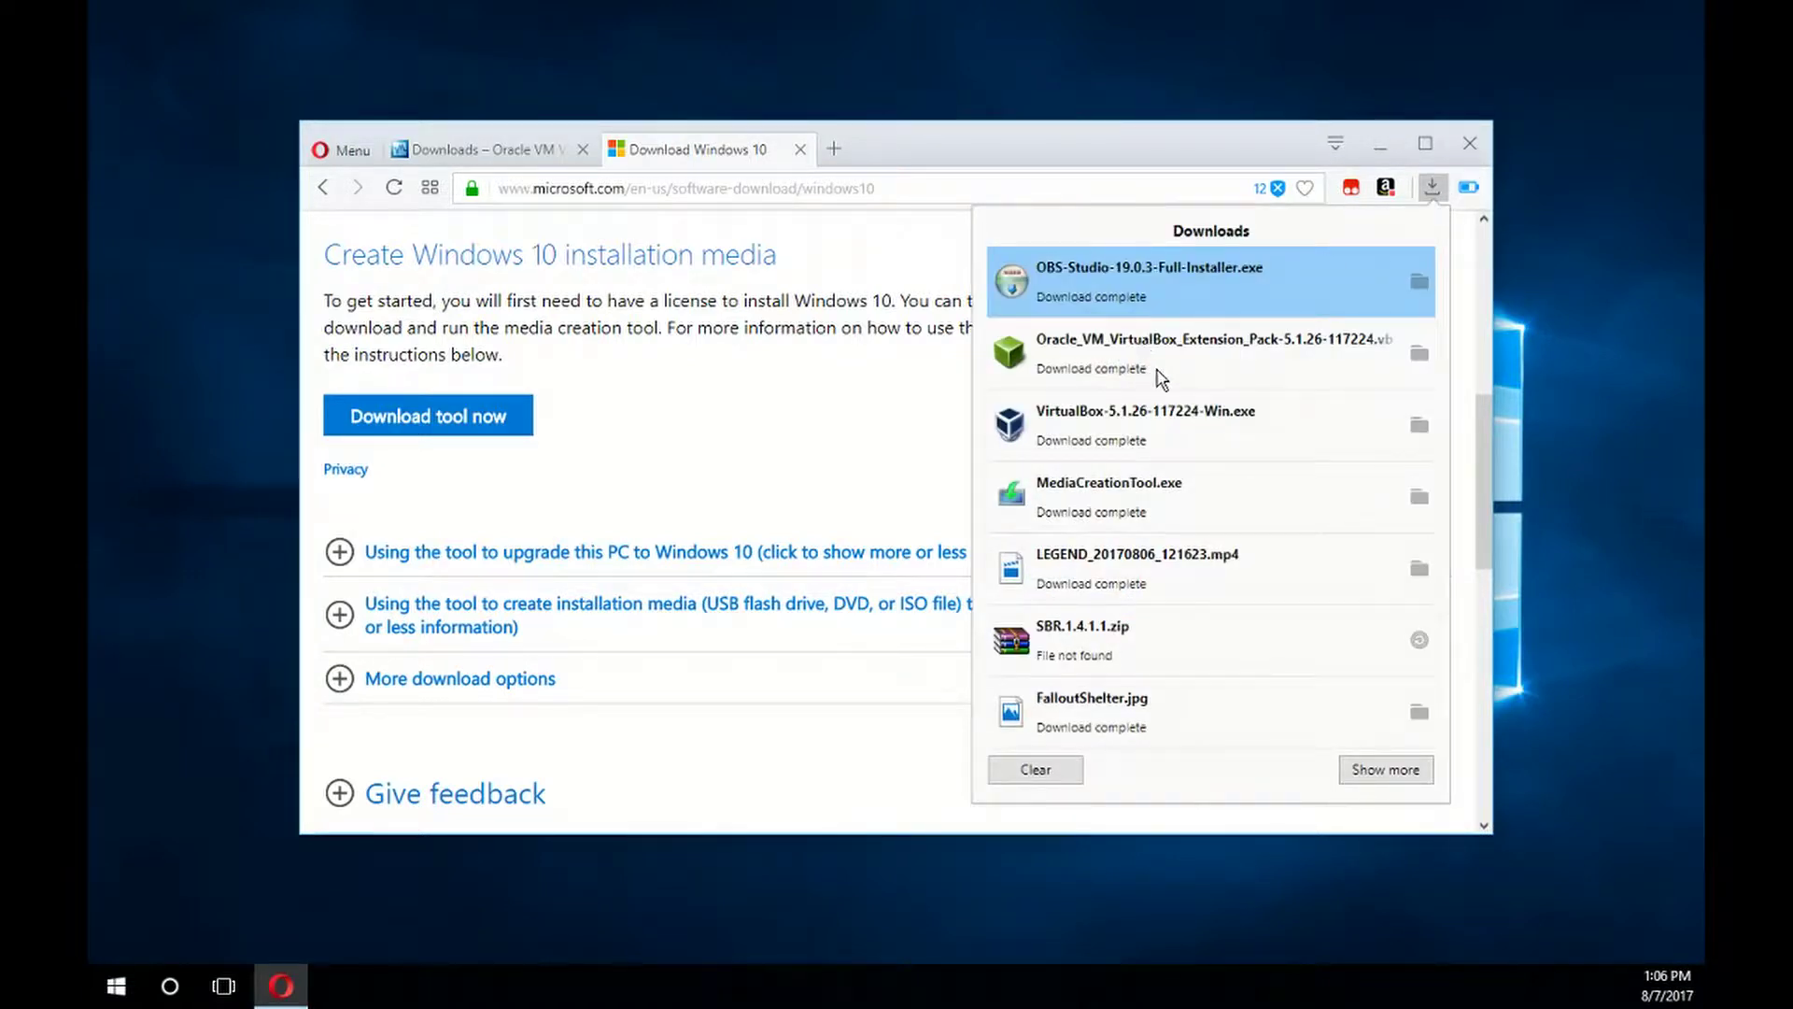
click(1181, 495)
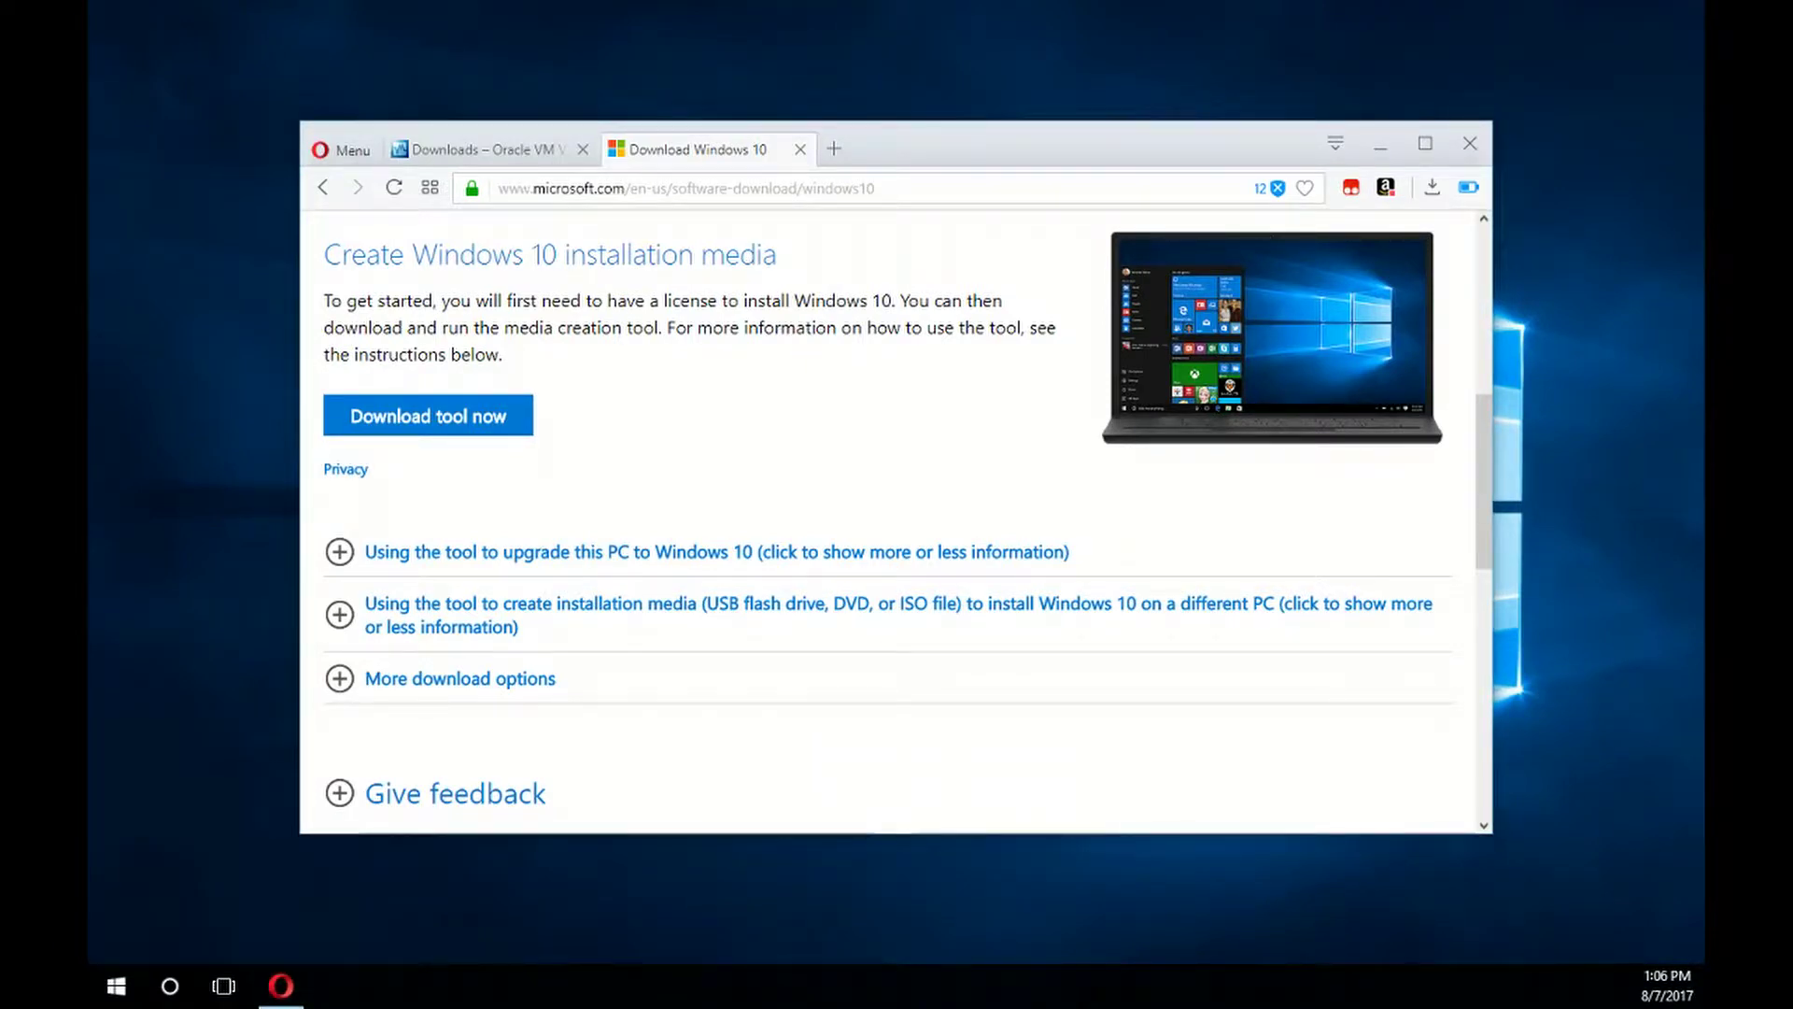
drag(360, 32, 702, 238)
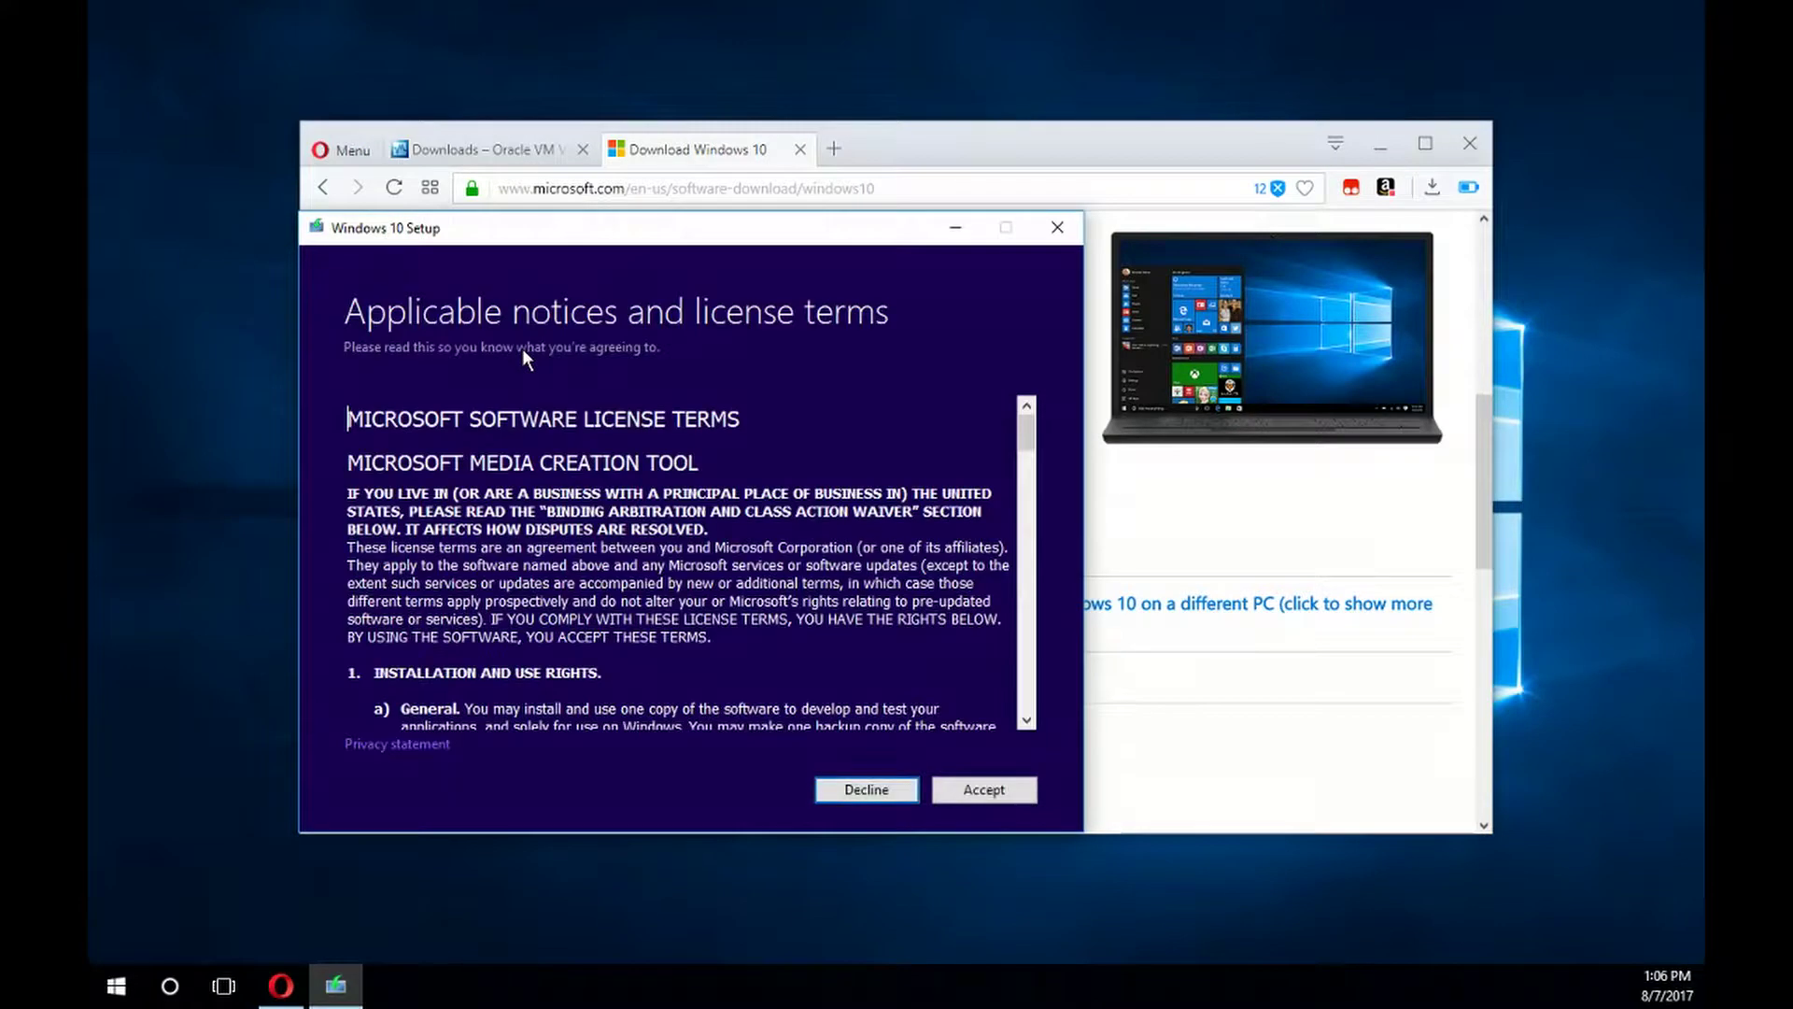
click(980, 797)
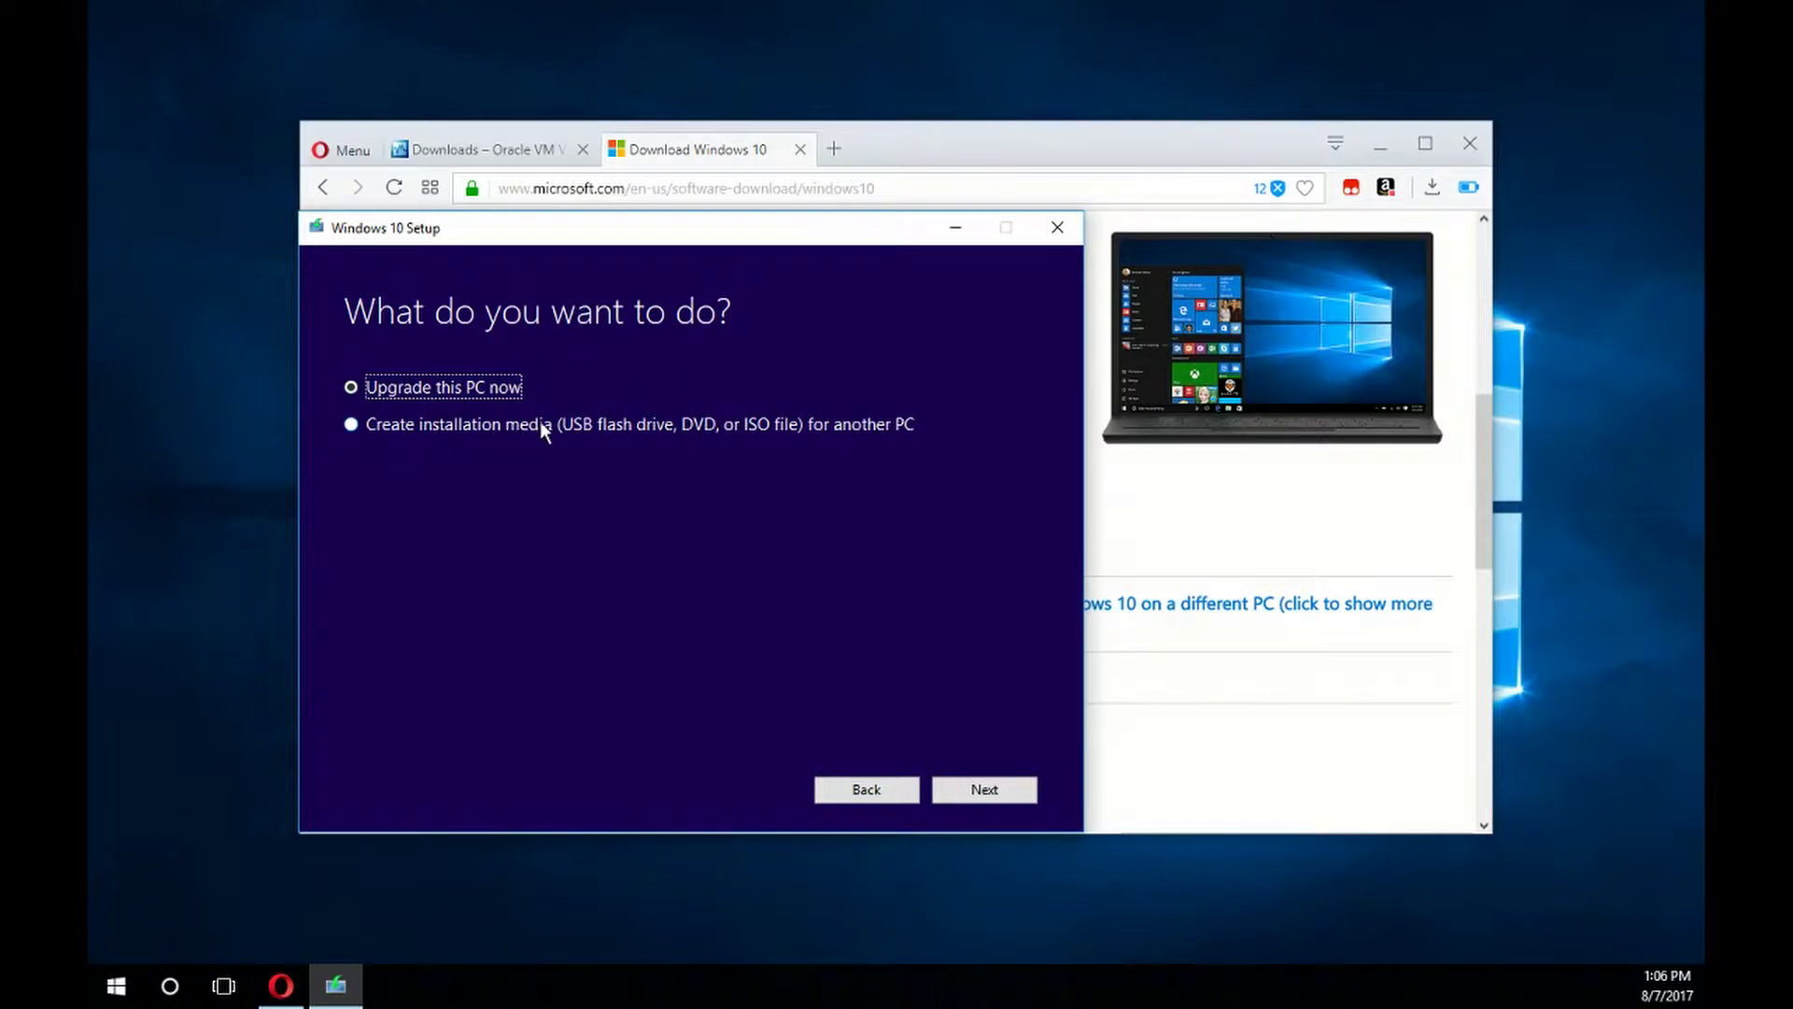
- Choose to create installation media for another PC, with recommended options off, edition Windows 10 and architecture 64-bit (x64)
click(464, 425)
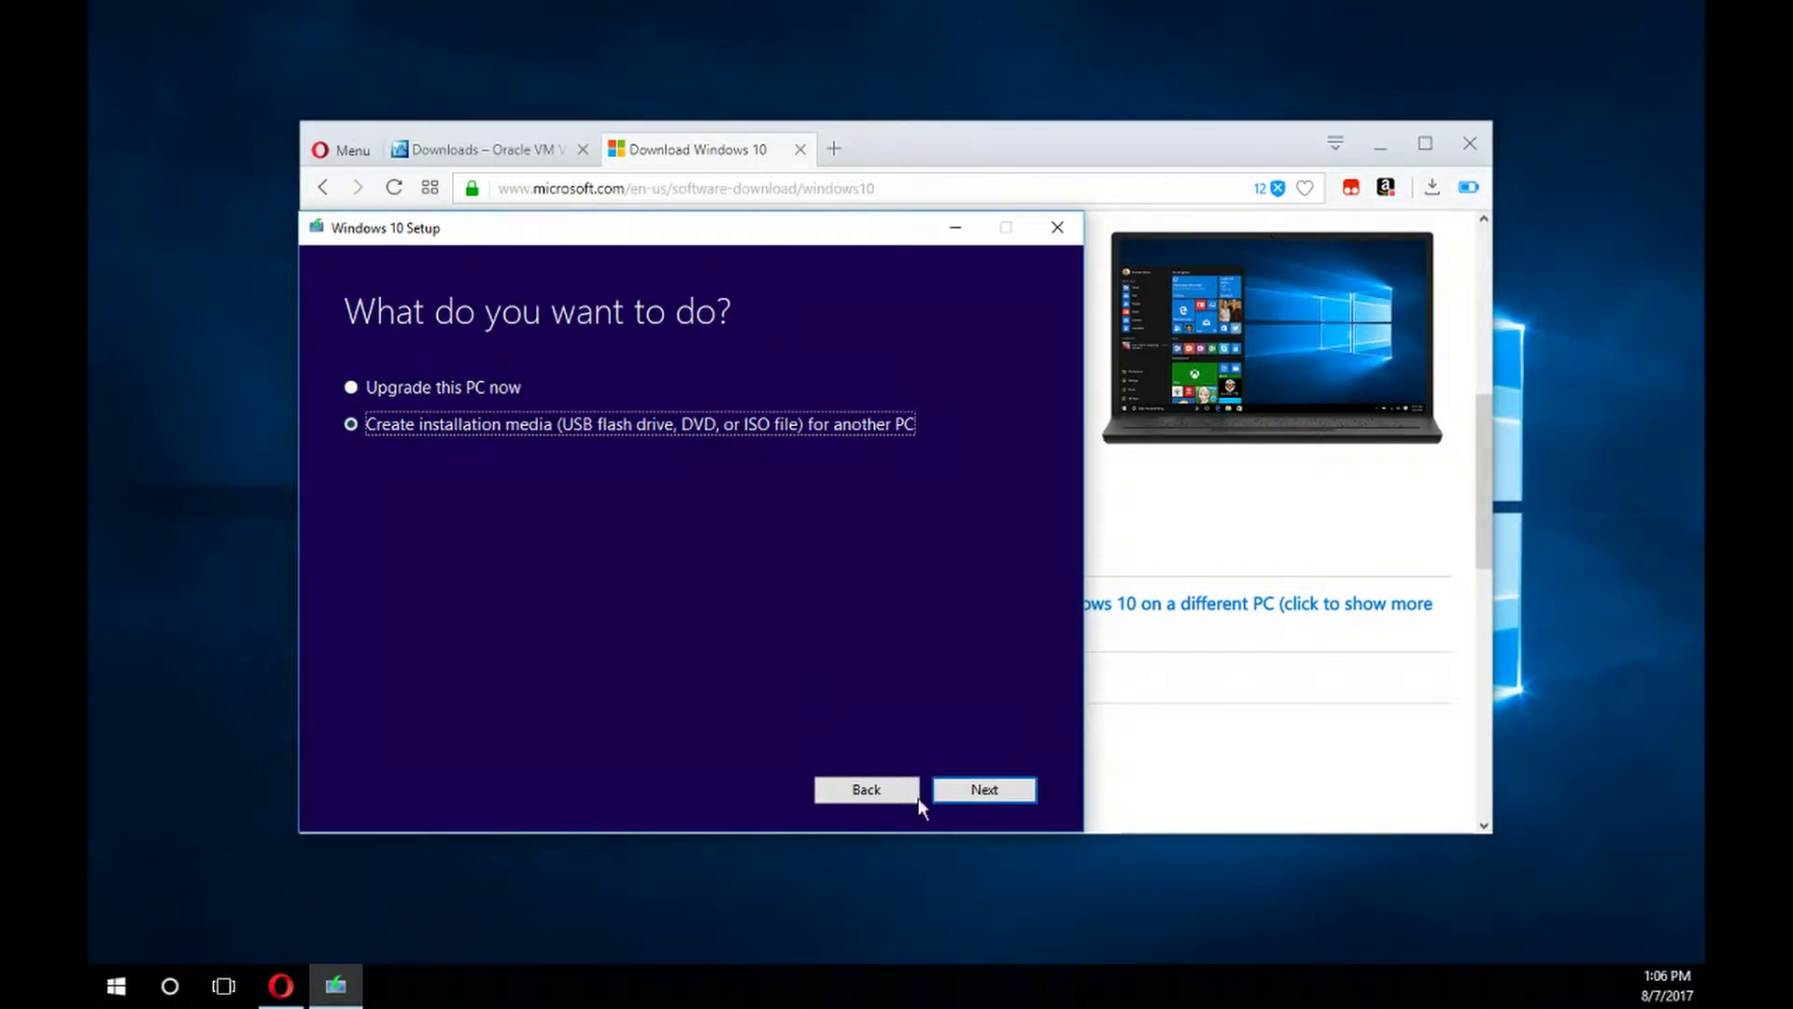
click(982, 791)
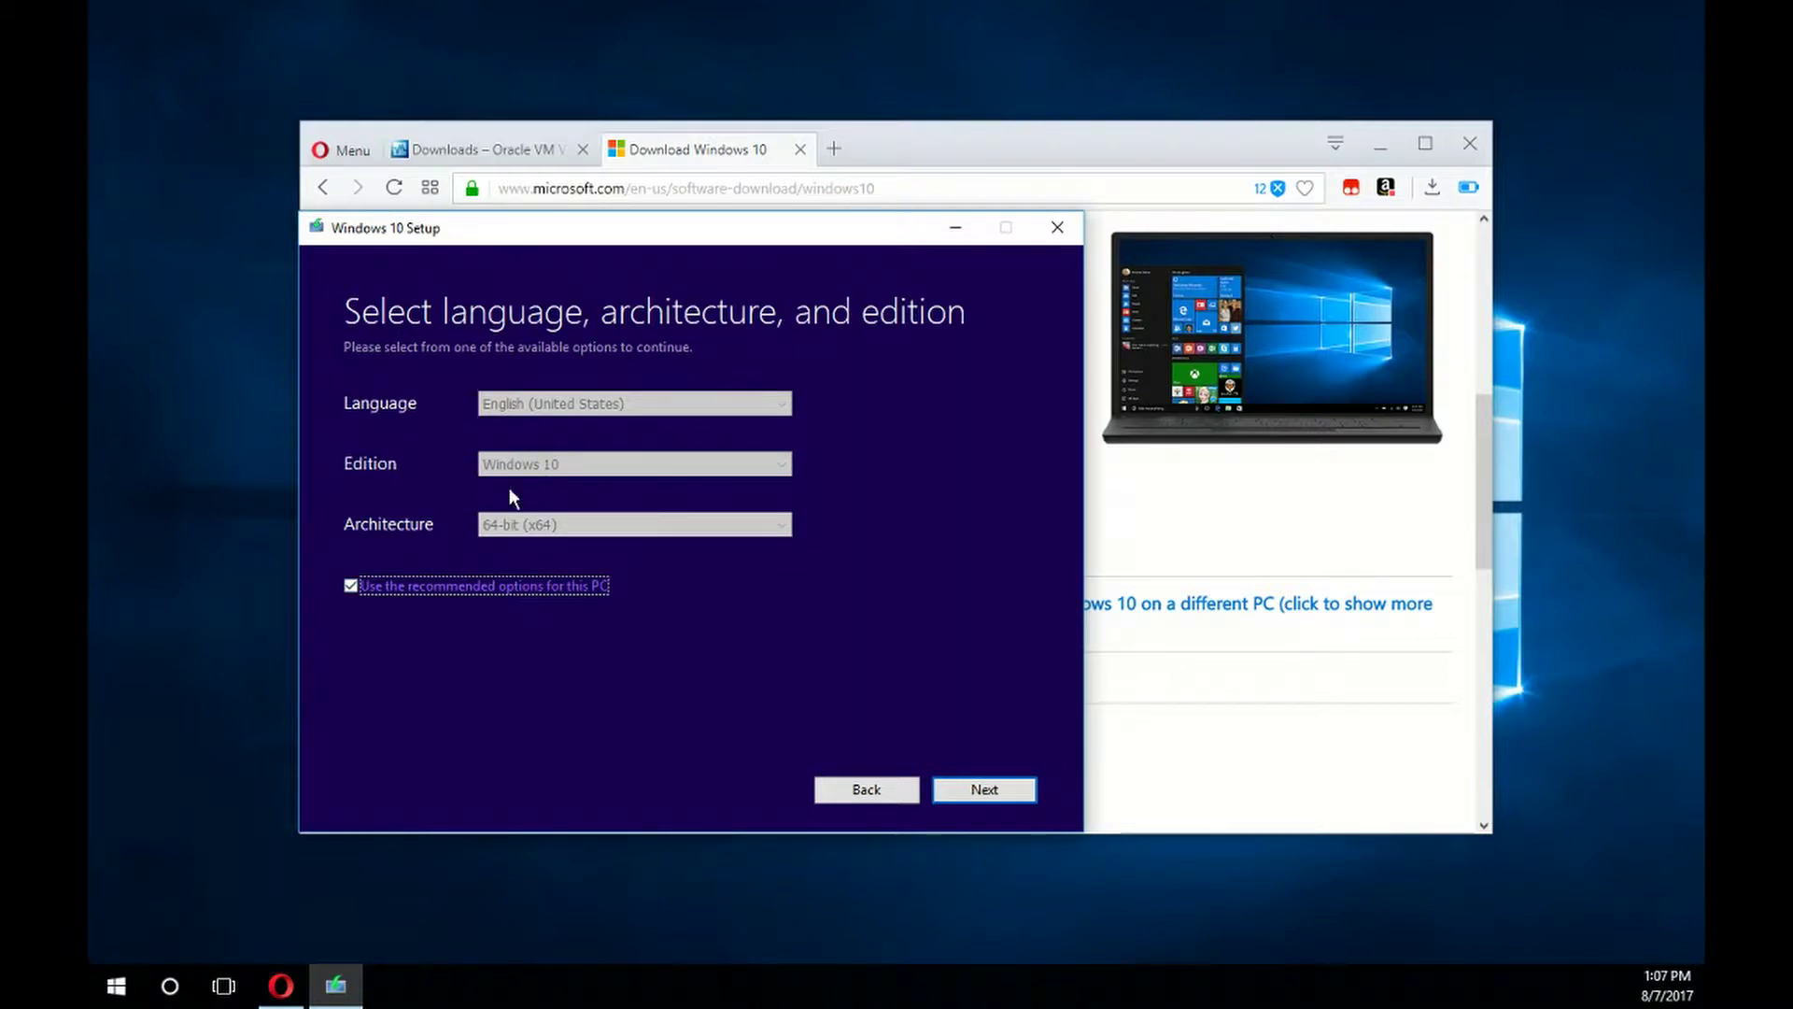
click(351, 586)
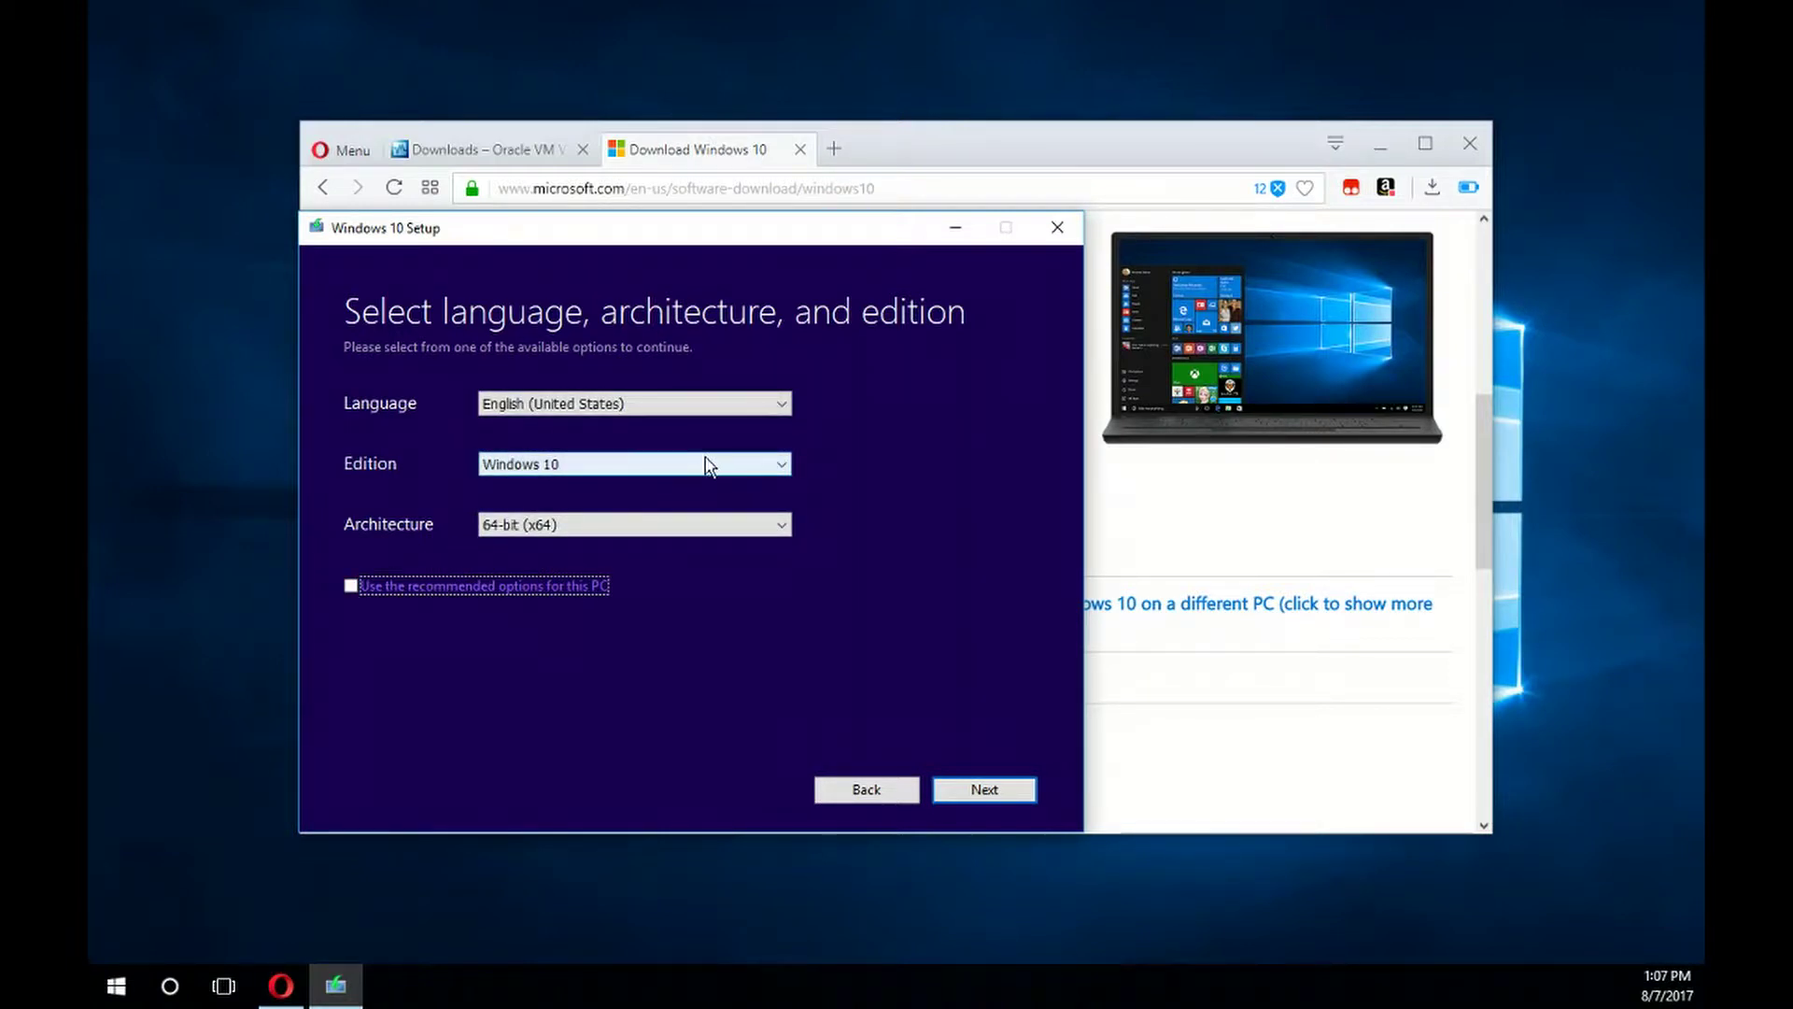
click(786, 464)
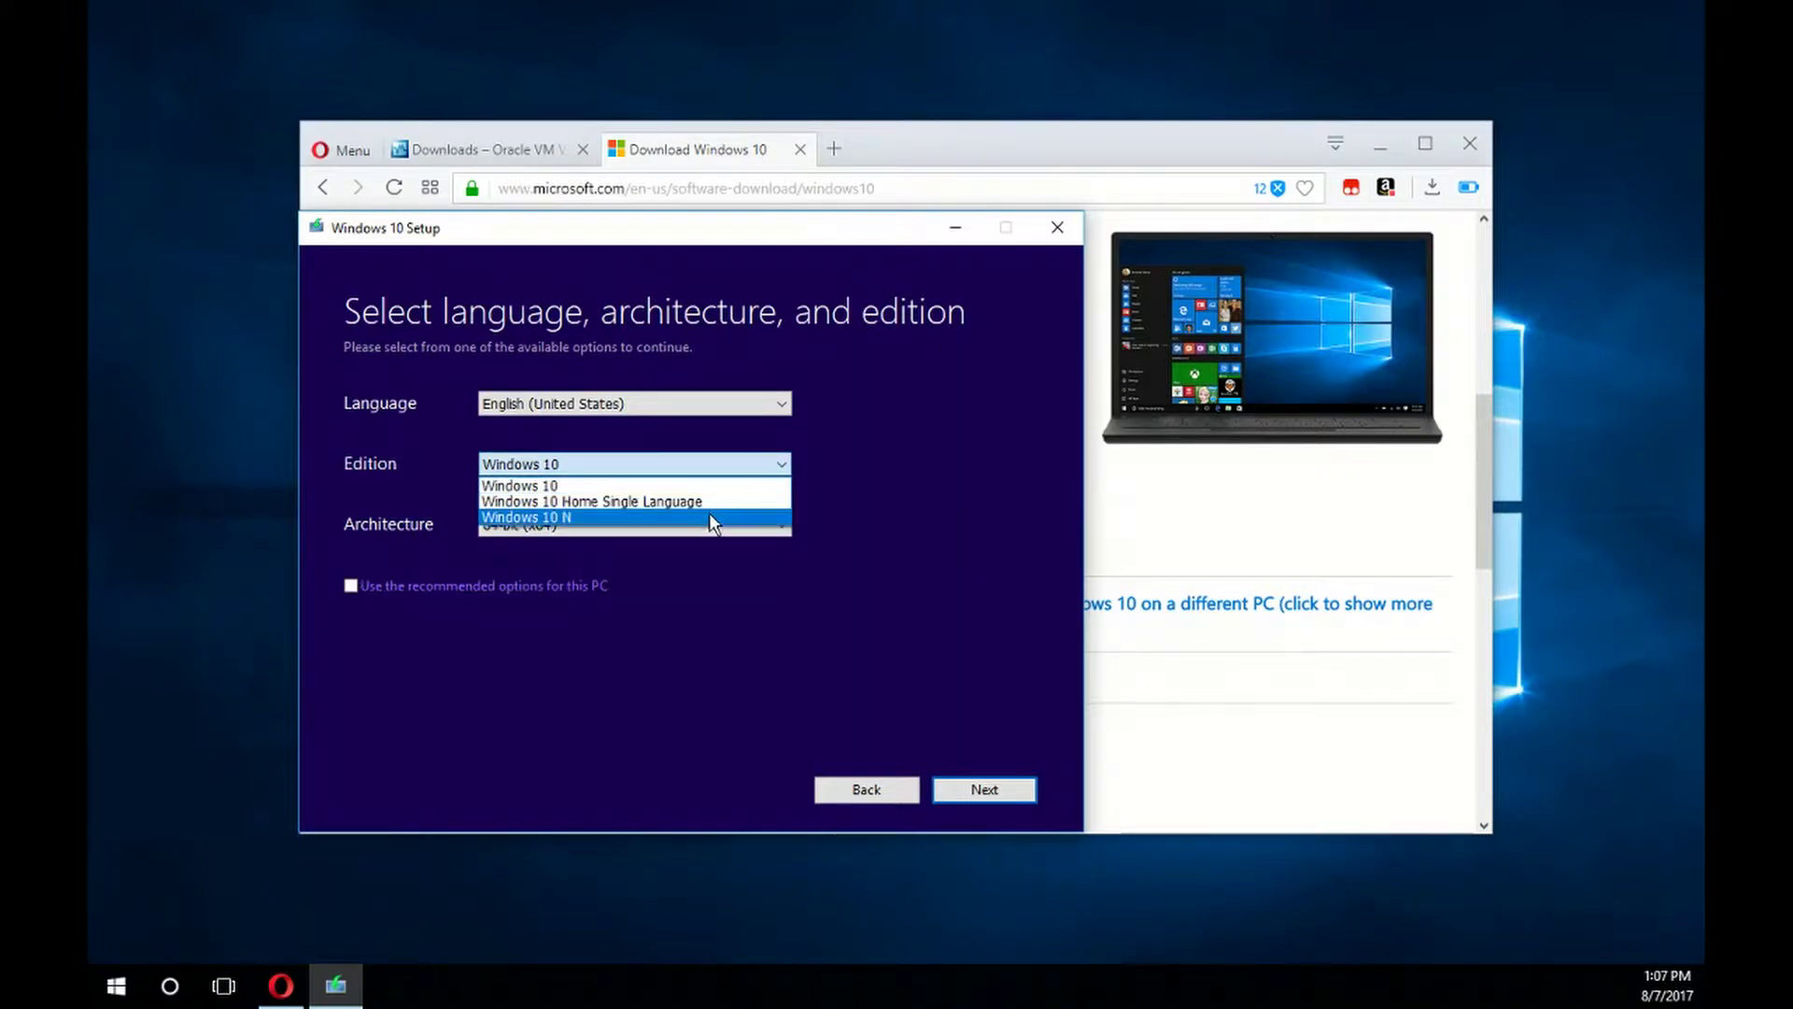
click(775, 484)
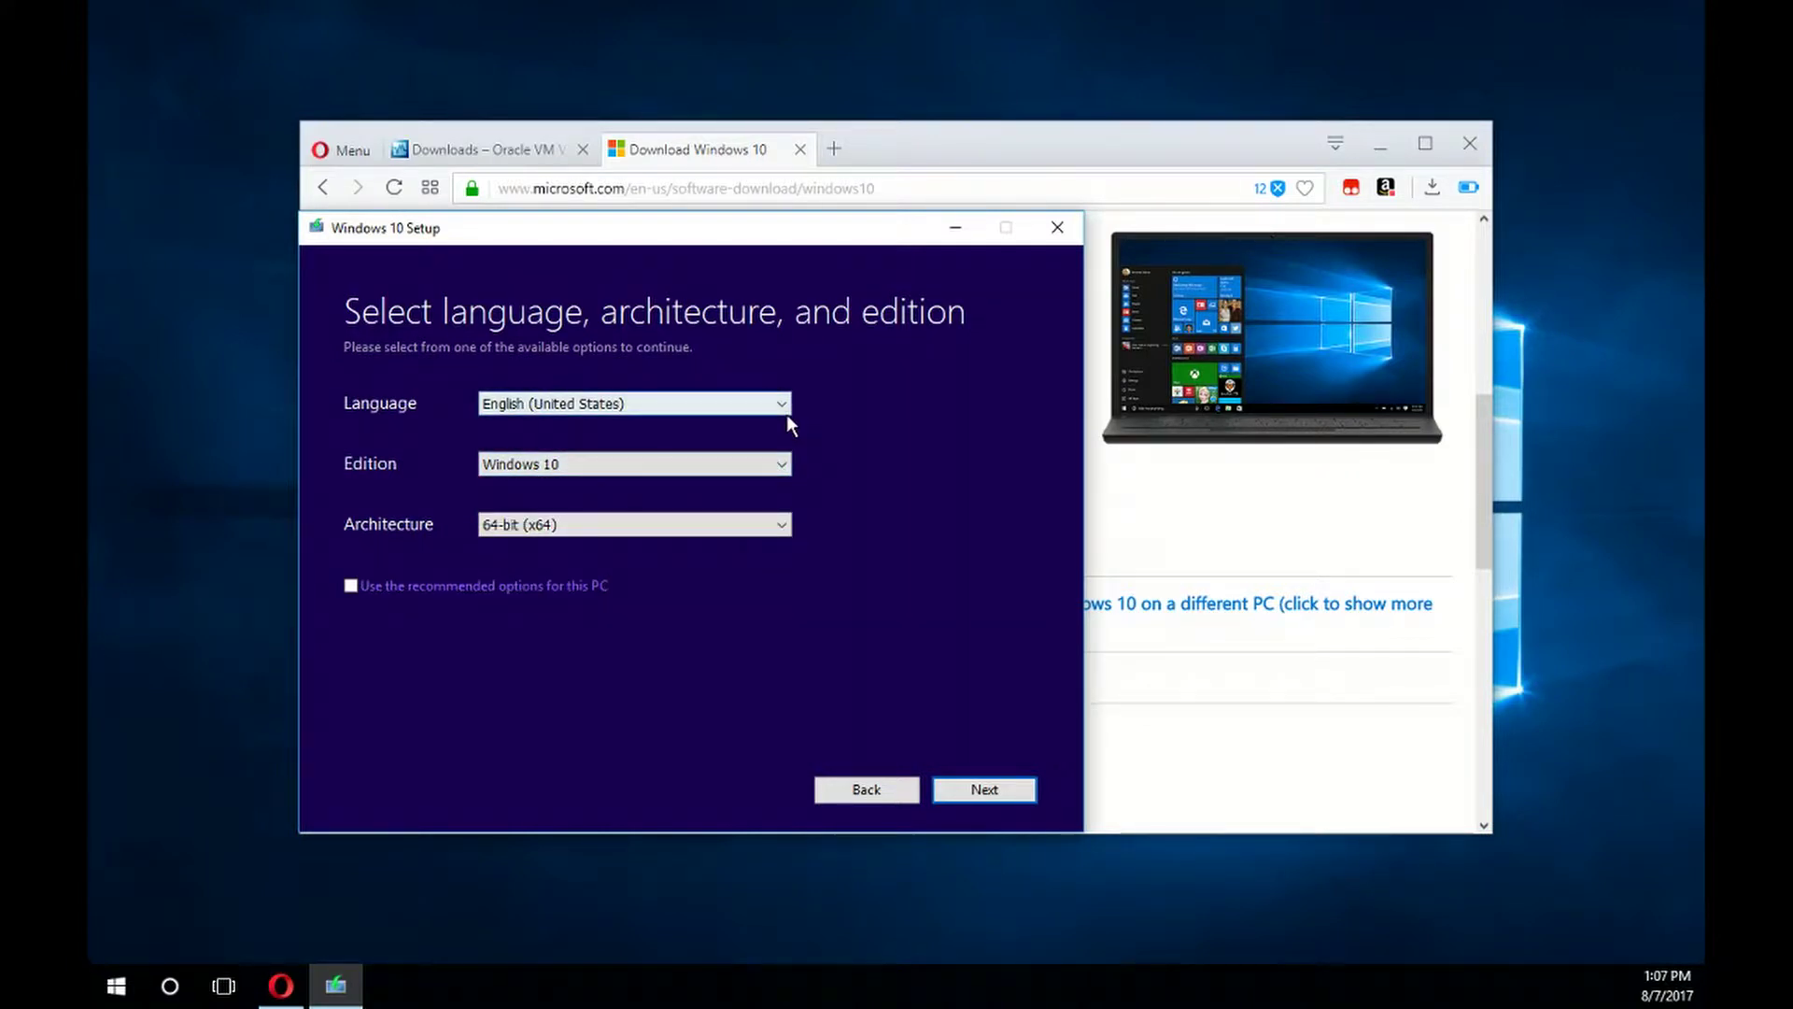
click(781, 529)
click(784, 545)
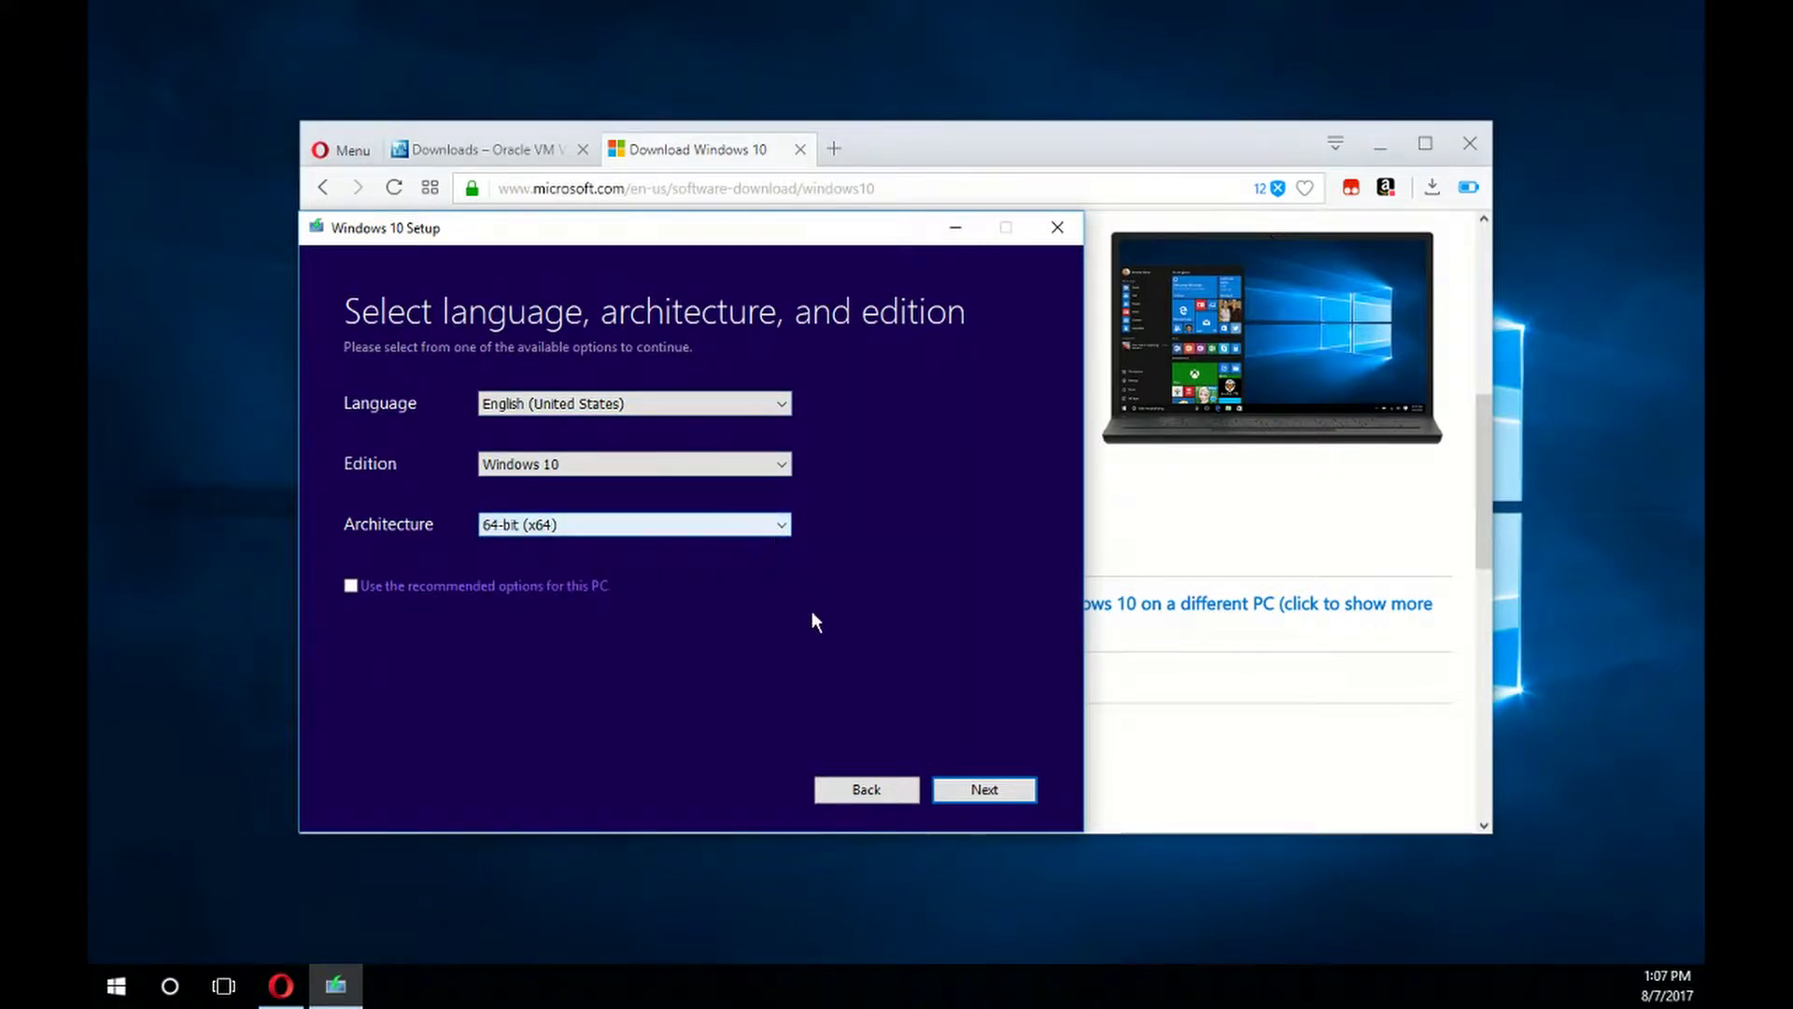
click(967, 789)
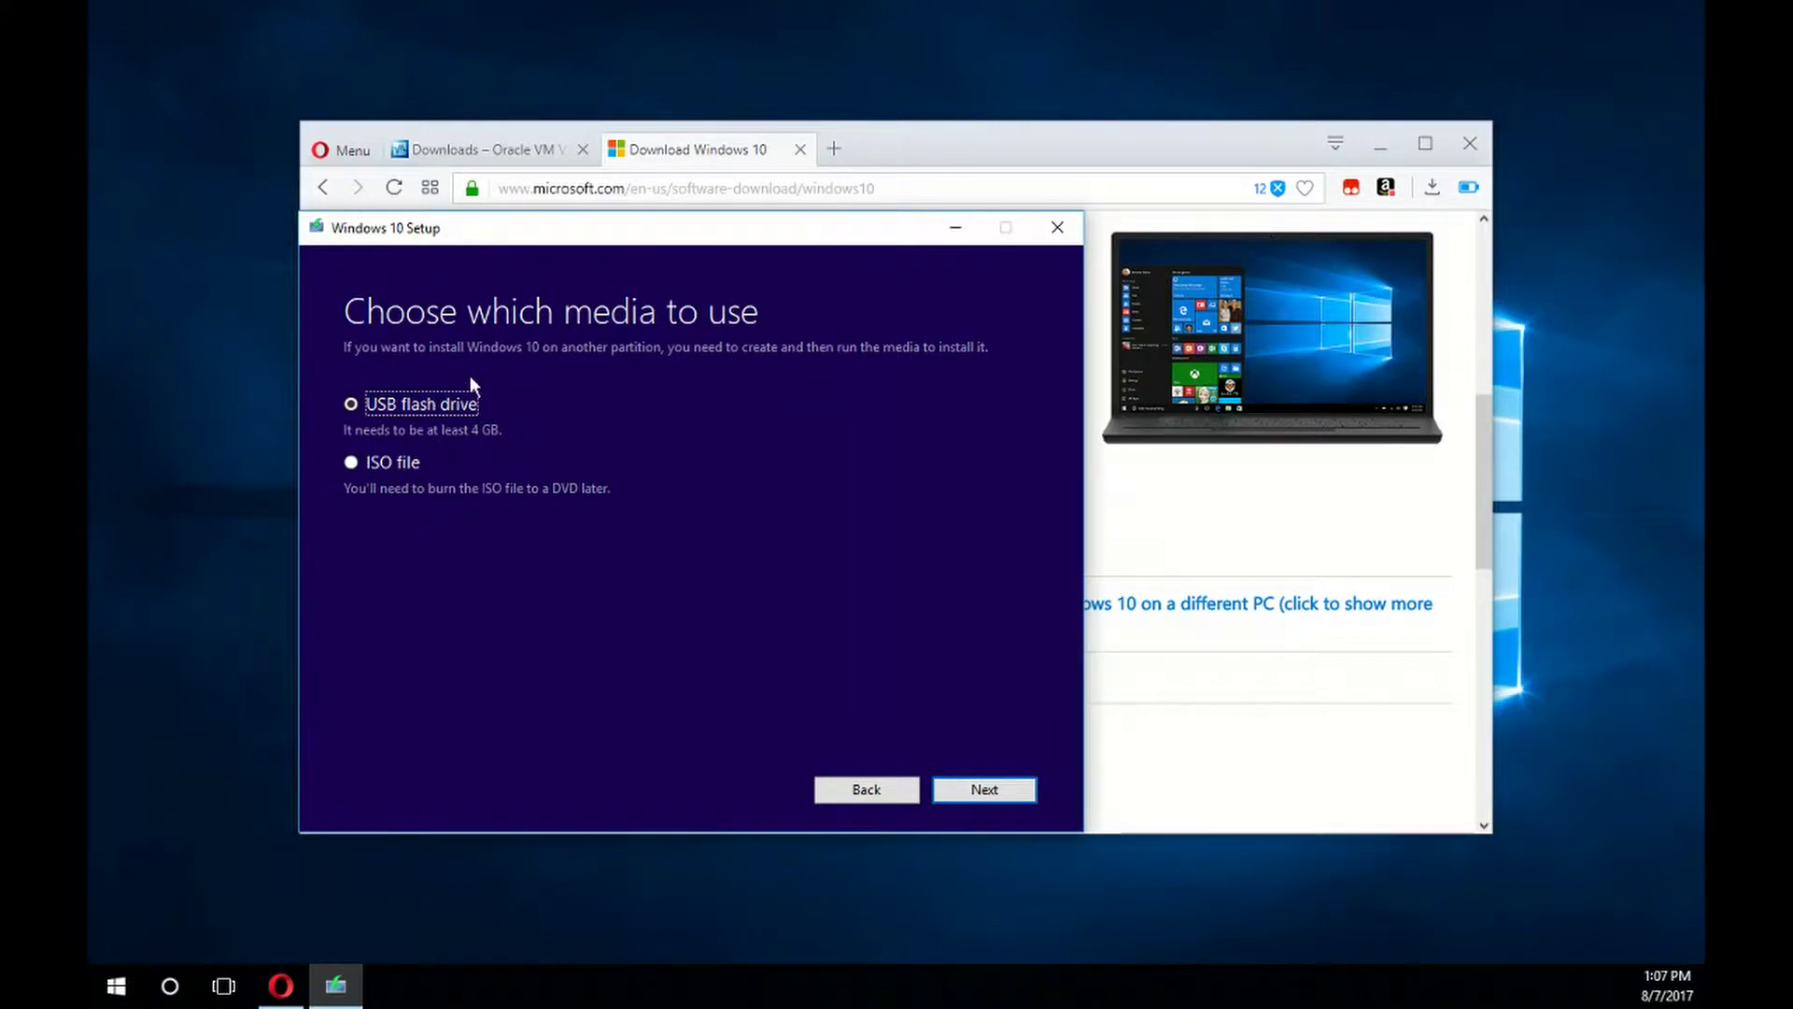
- Choose ISO file as the installation media, and quit Windows 10 Setup without creating the file
click(367, 462)
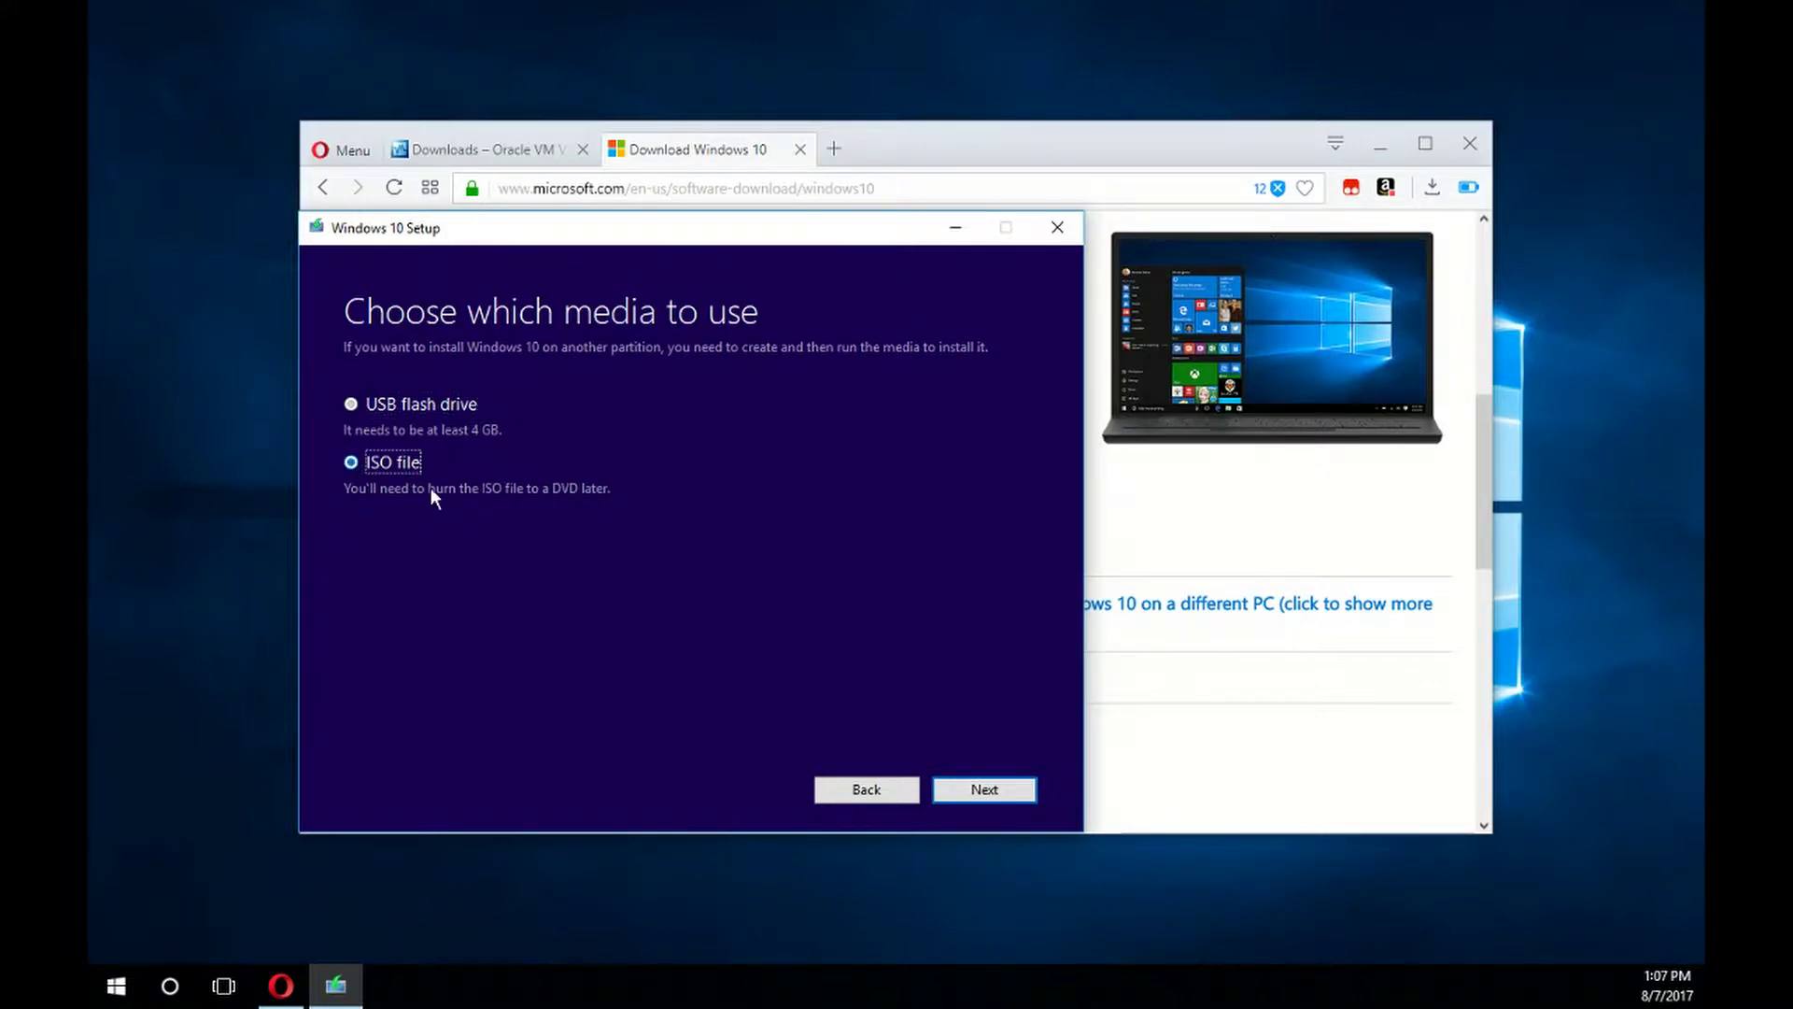
click(971, 792)
click(1053, 234)
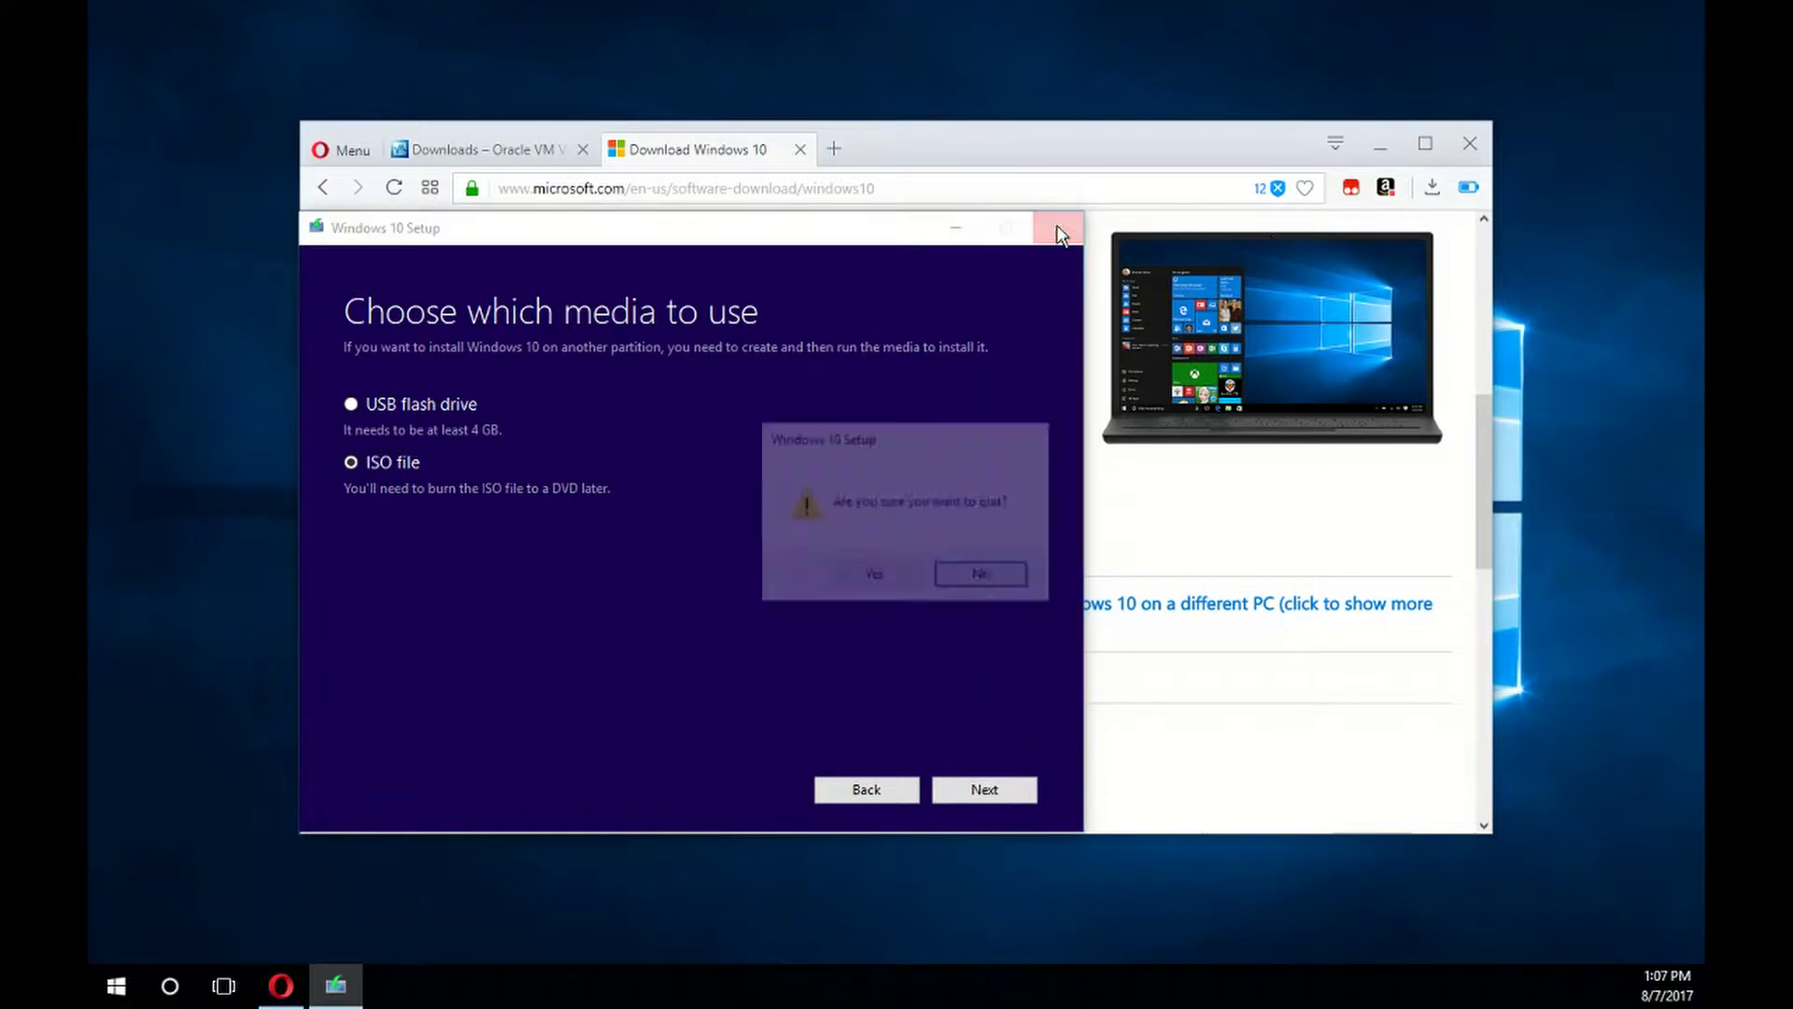
click(883, 587)
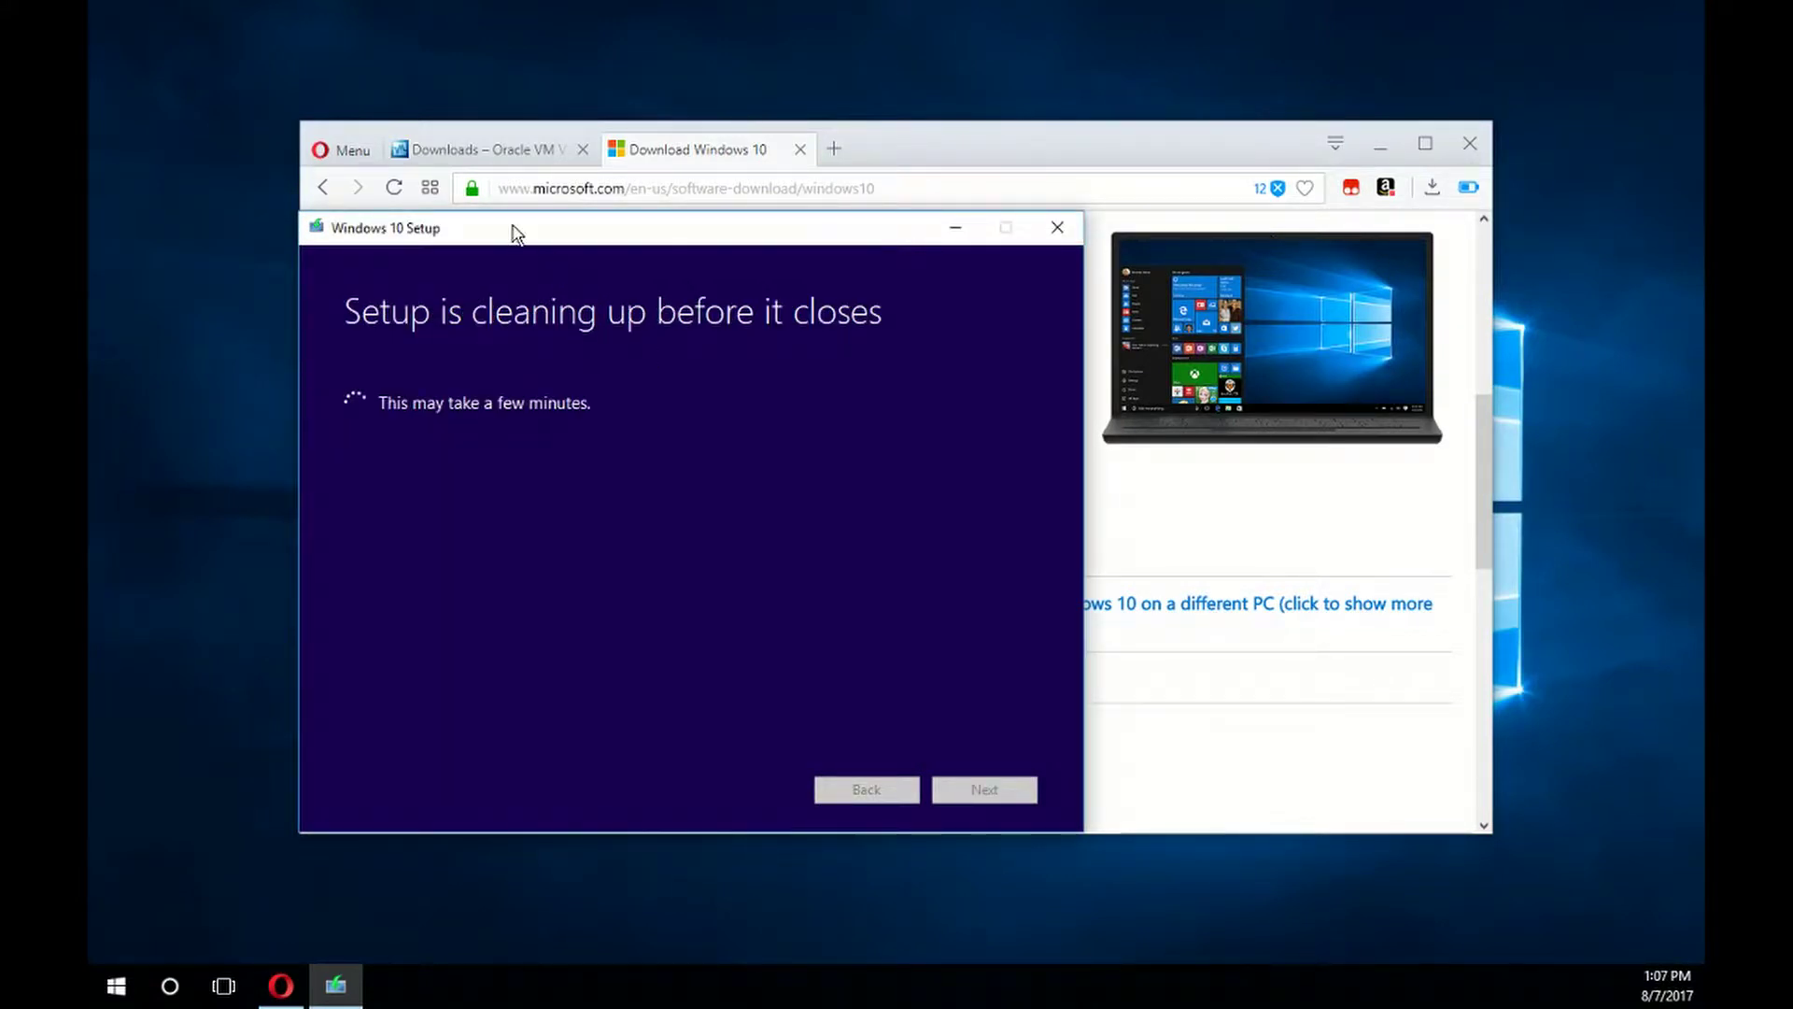
drag(513, 228, 772, 271)
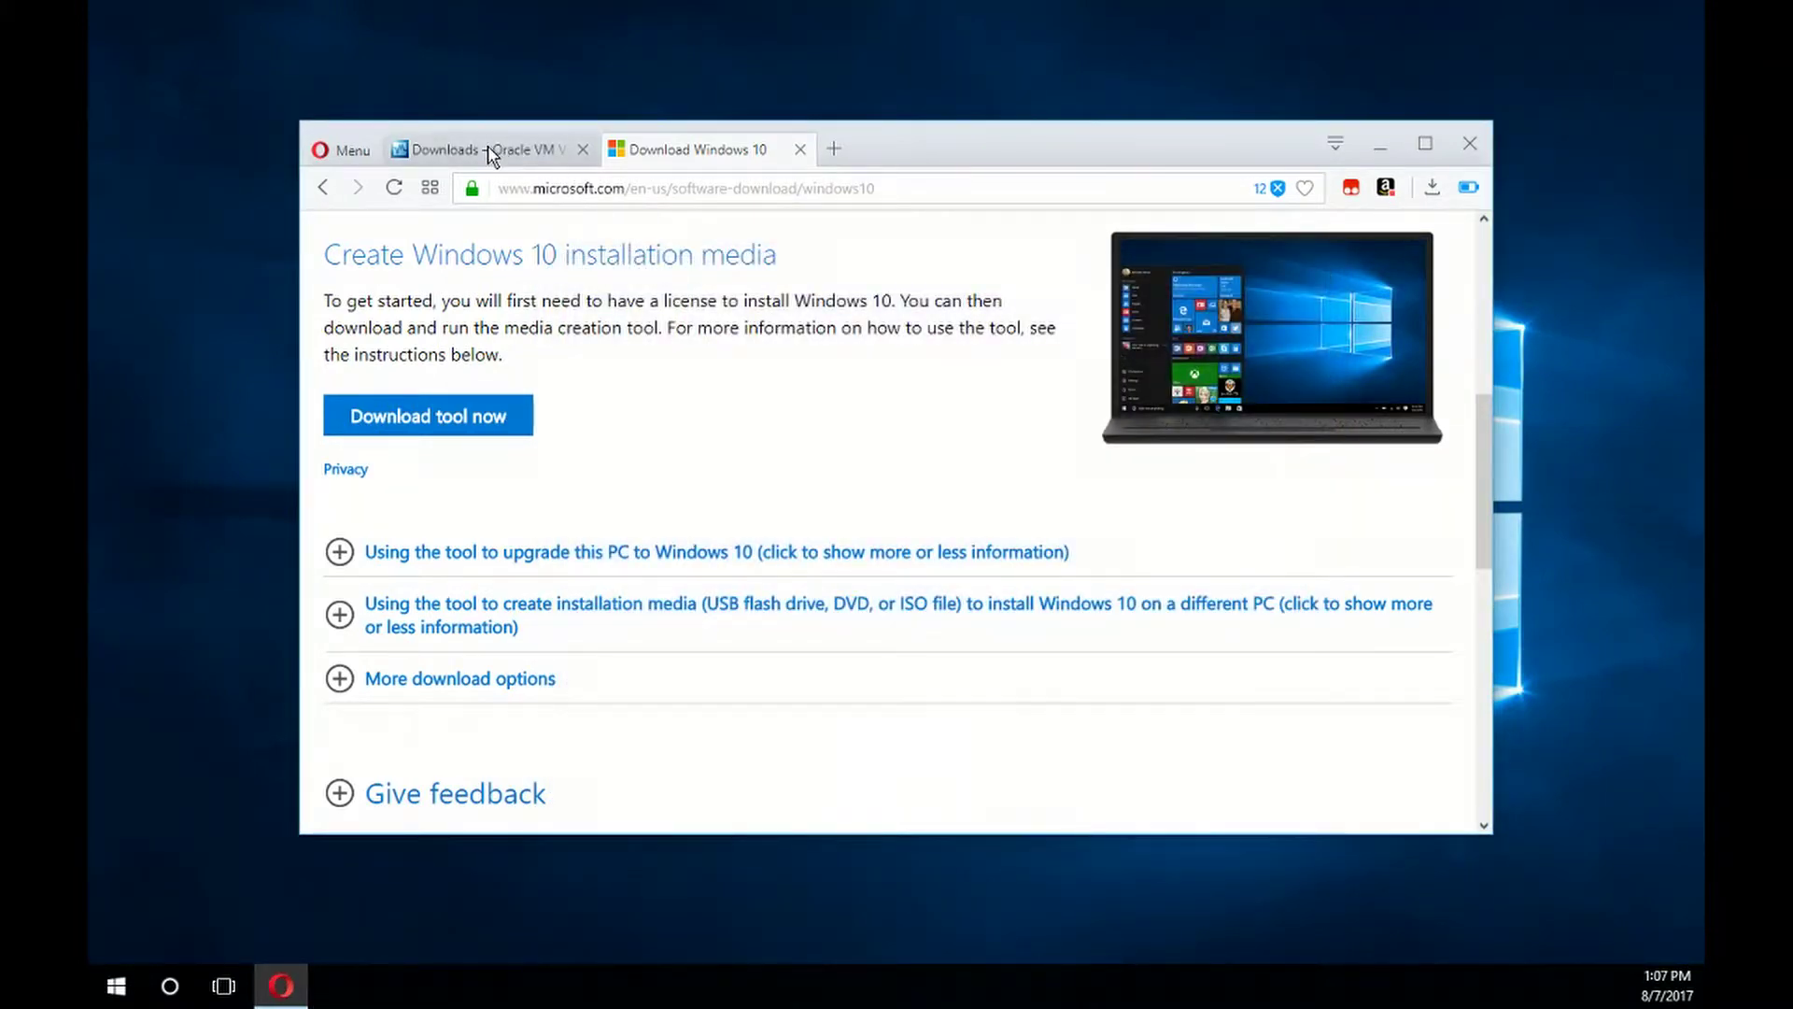
- View the web addresses of the VirtualBox and Windows 10 download pages
click(485, 149)
click(684, 188)
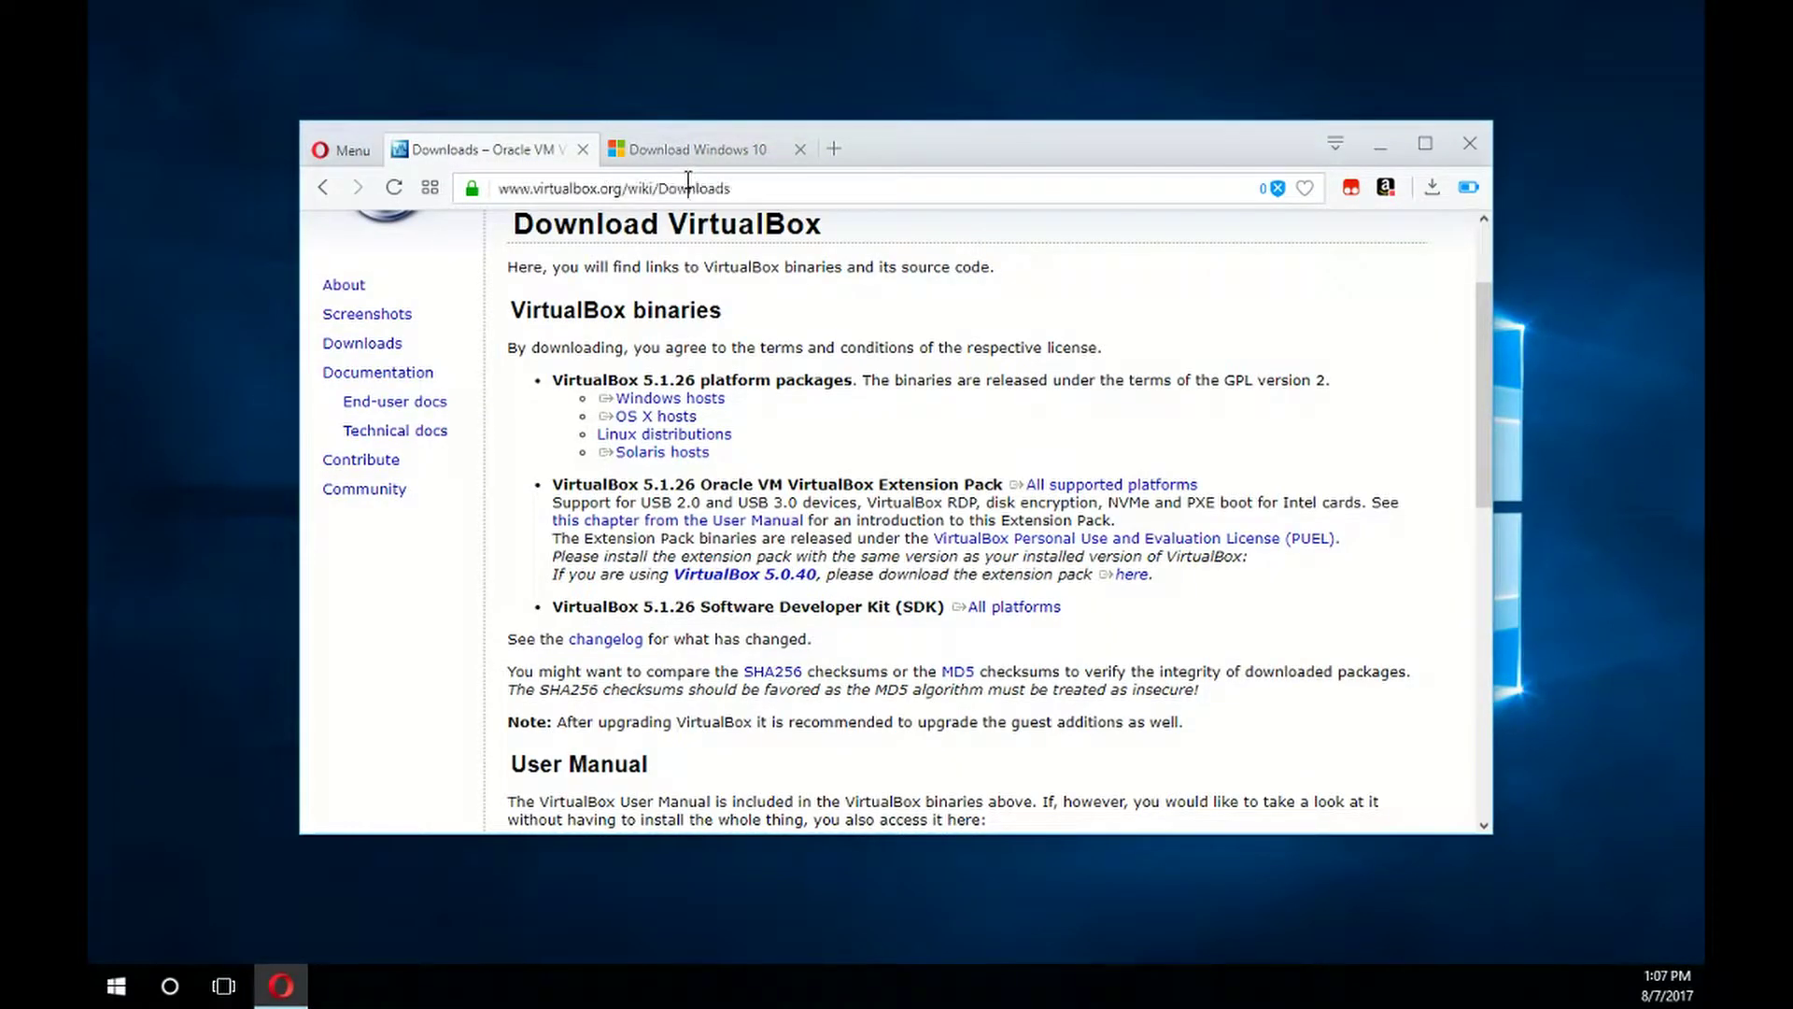
click(693, 154)
click(692, 186)
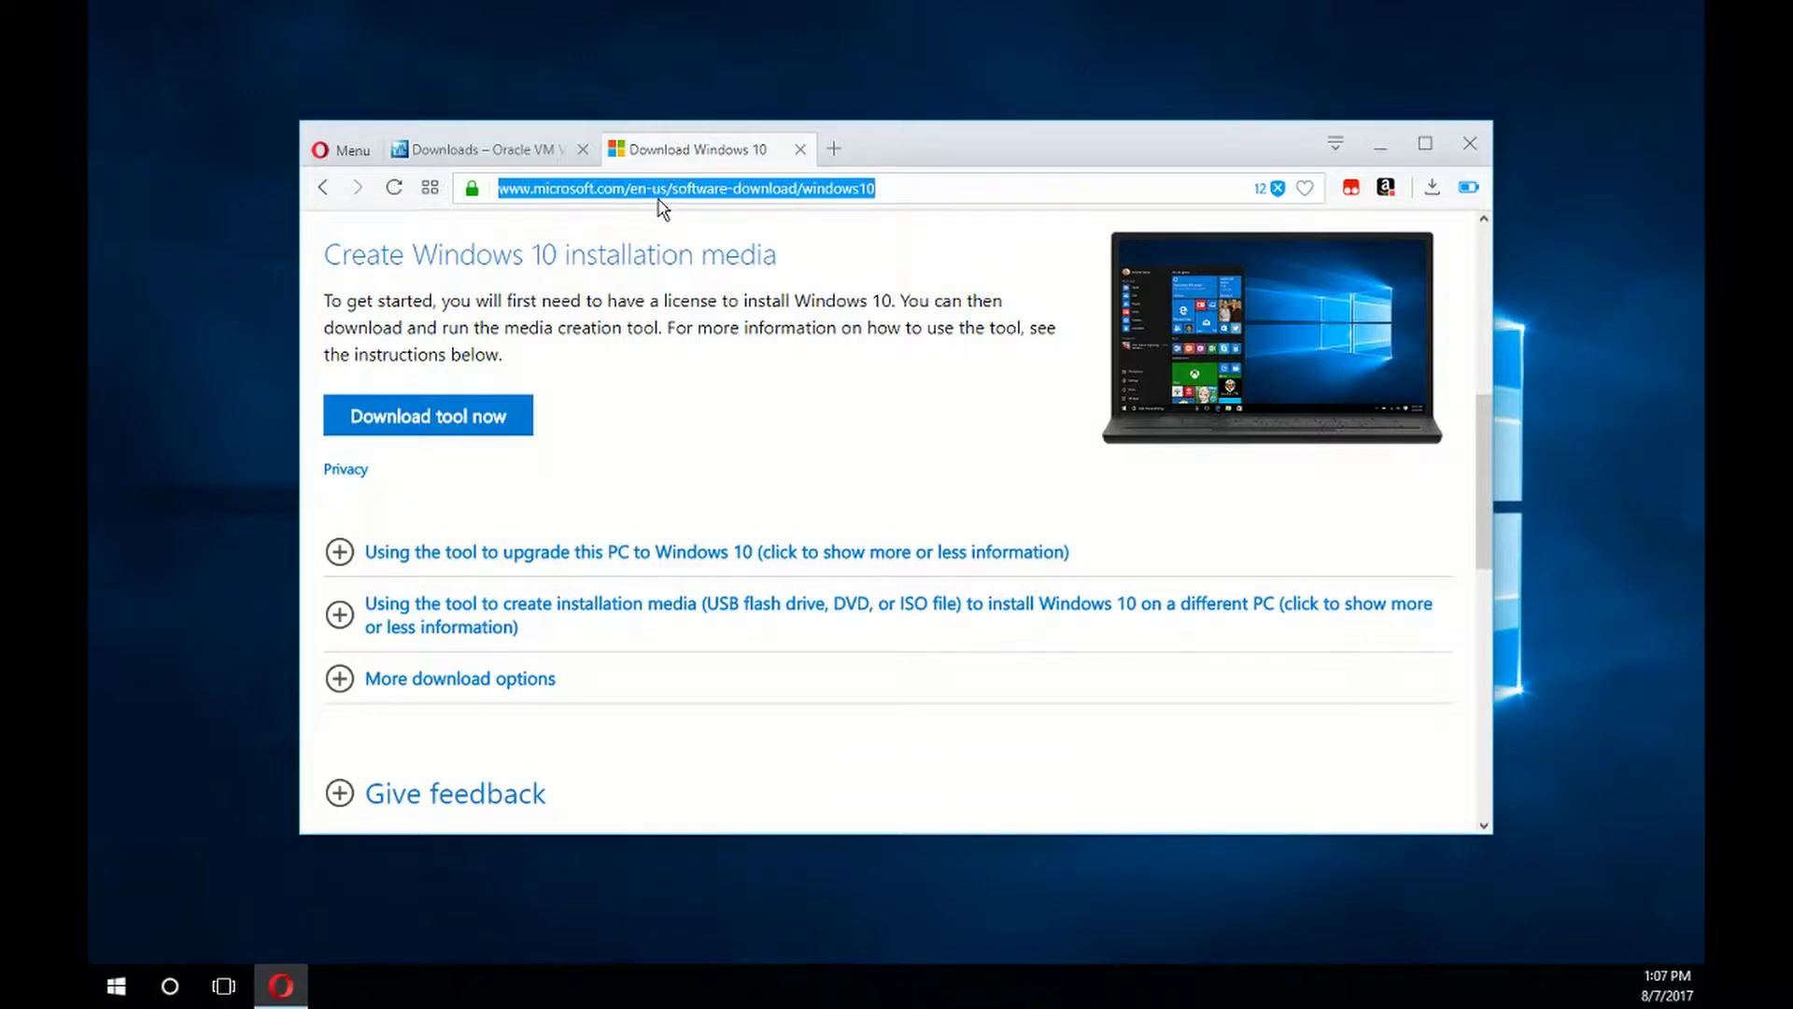
- Request the VirtualBox 5.1.26 platform package for Windows hosts and cancel saving it
click(509, 152)
click(667, 398)
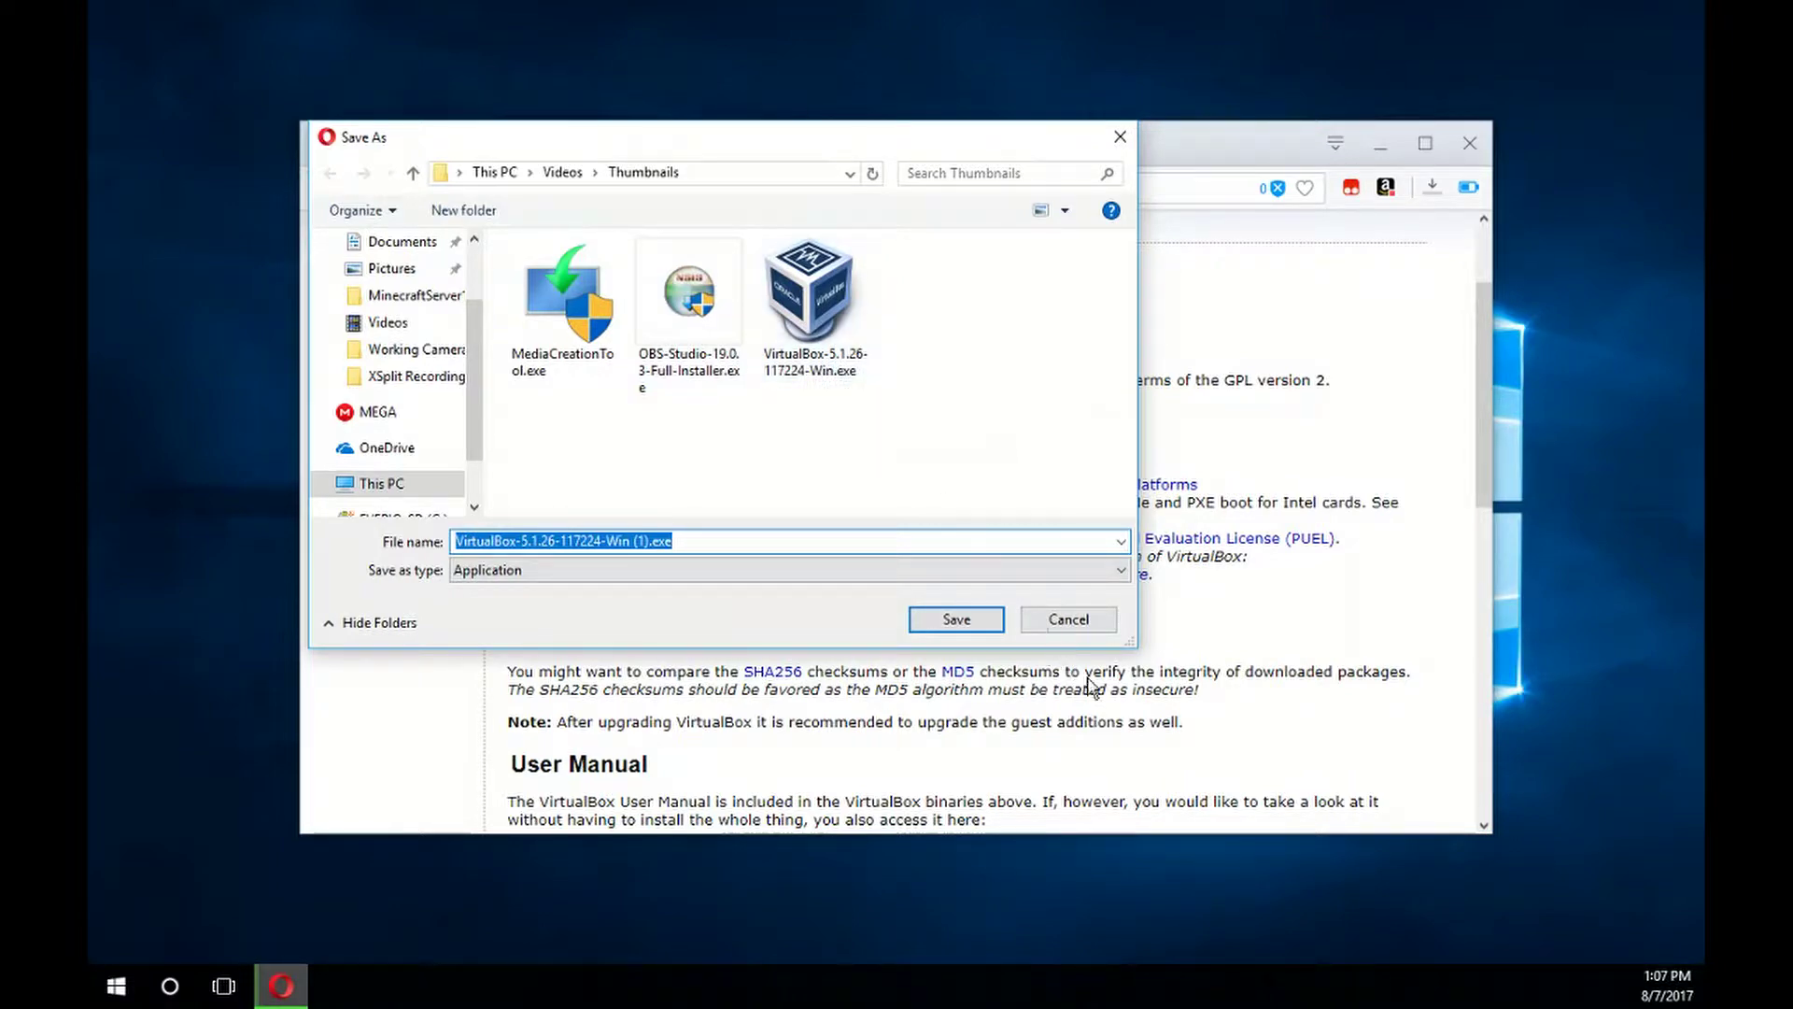
click(1068, 619)
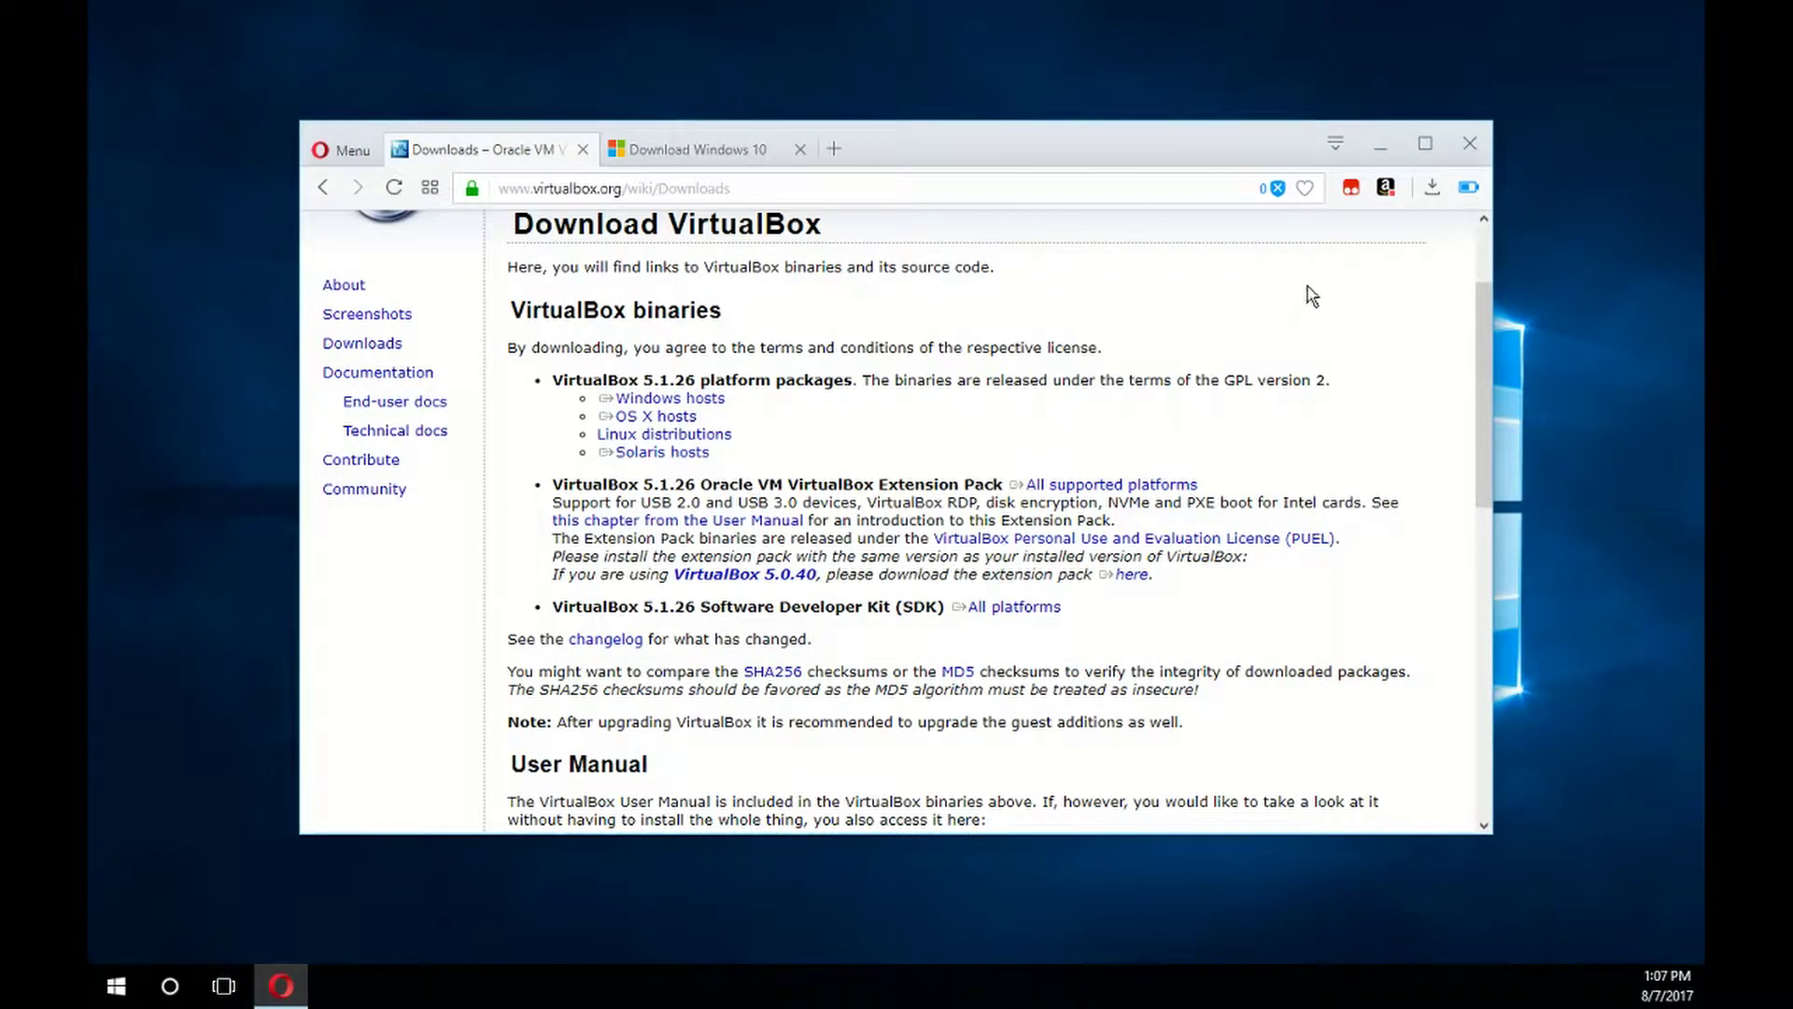
- Launch the downloaded VirtualBox-5.1.26-117224-Win.exe installer and exit its setup wizard without repairing or removing the installation
click(1446, 189)
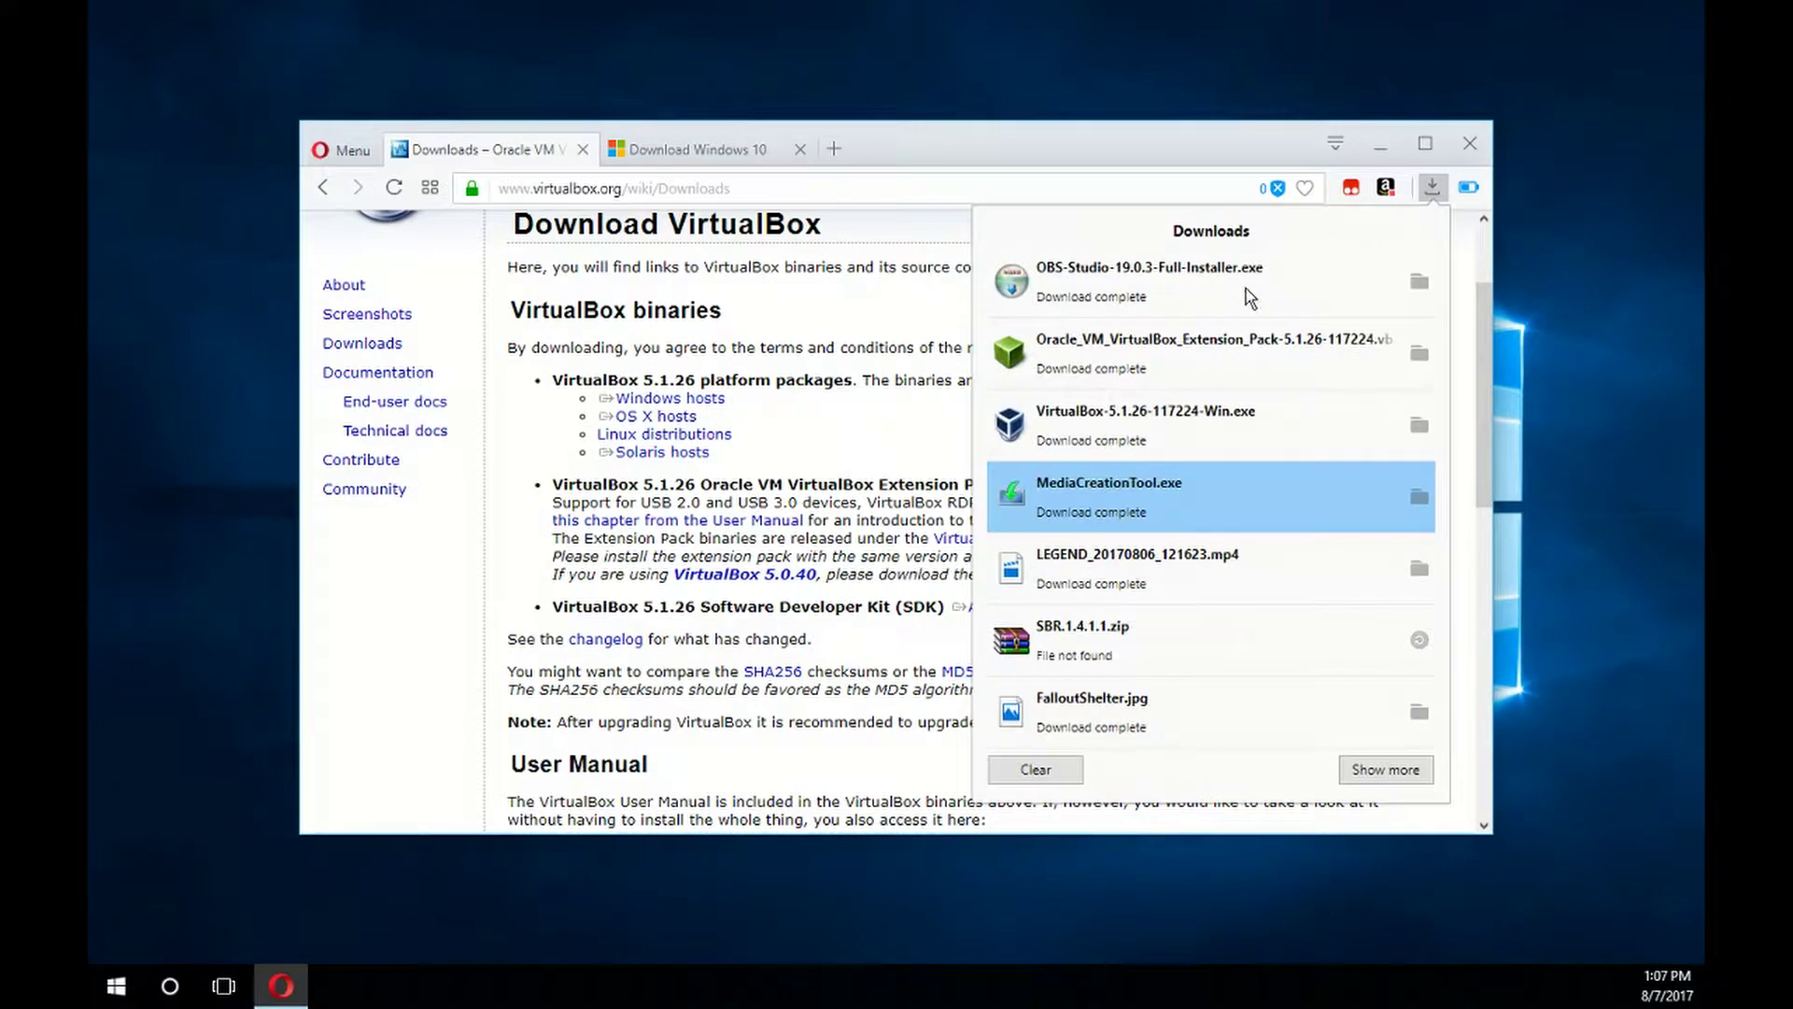
click(1166, 418)
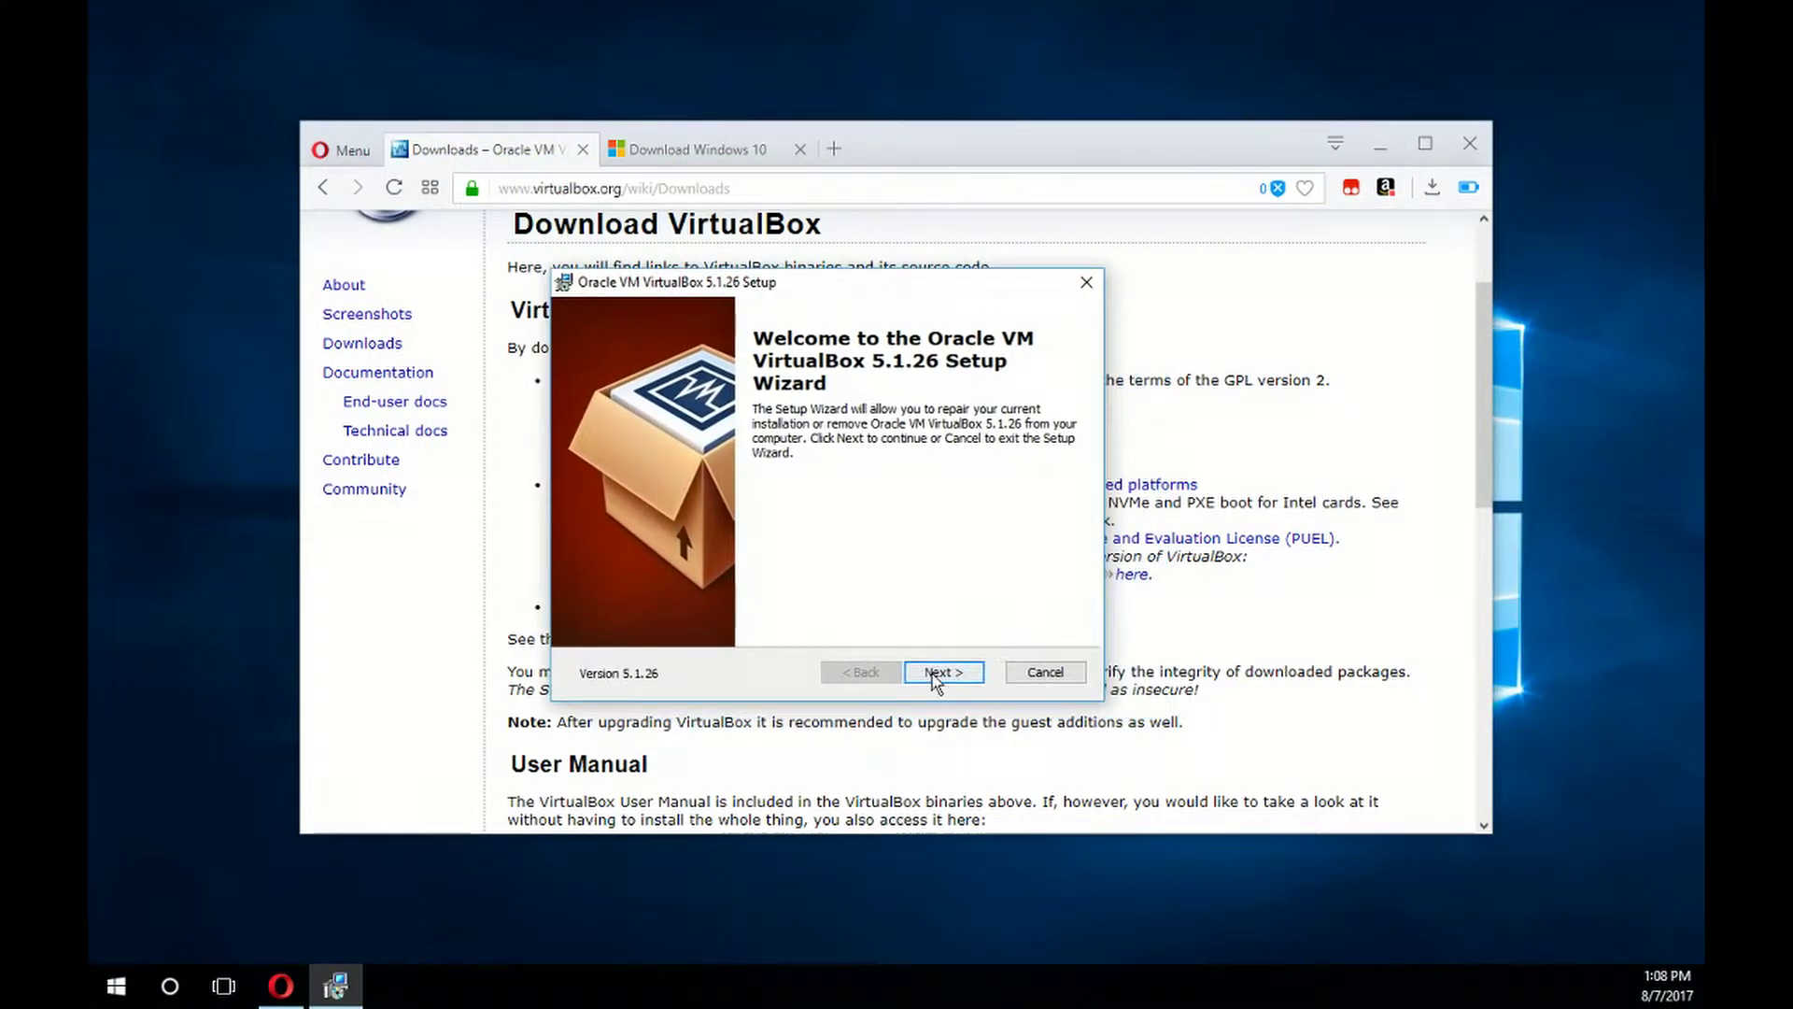
click(935, 682)
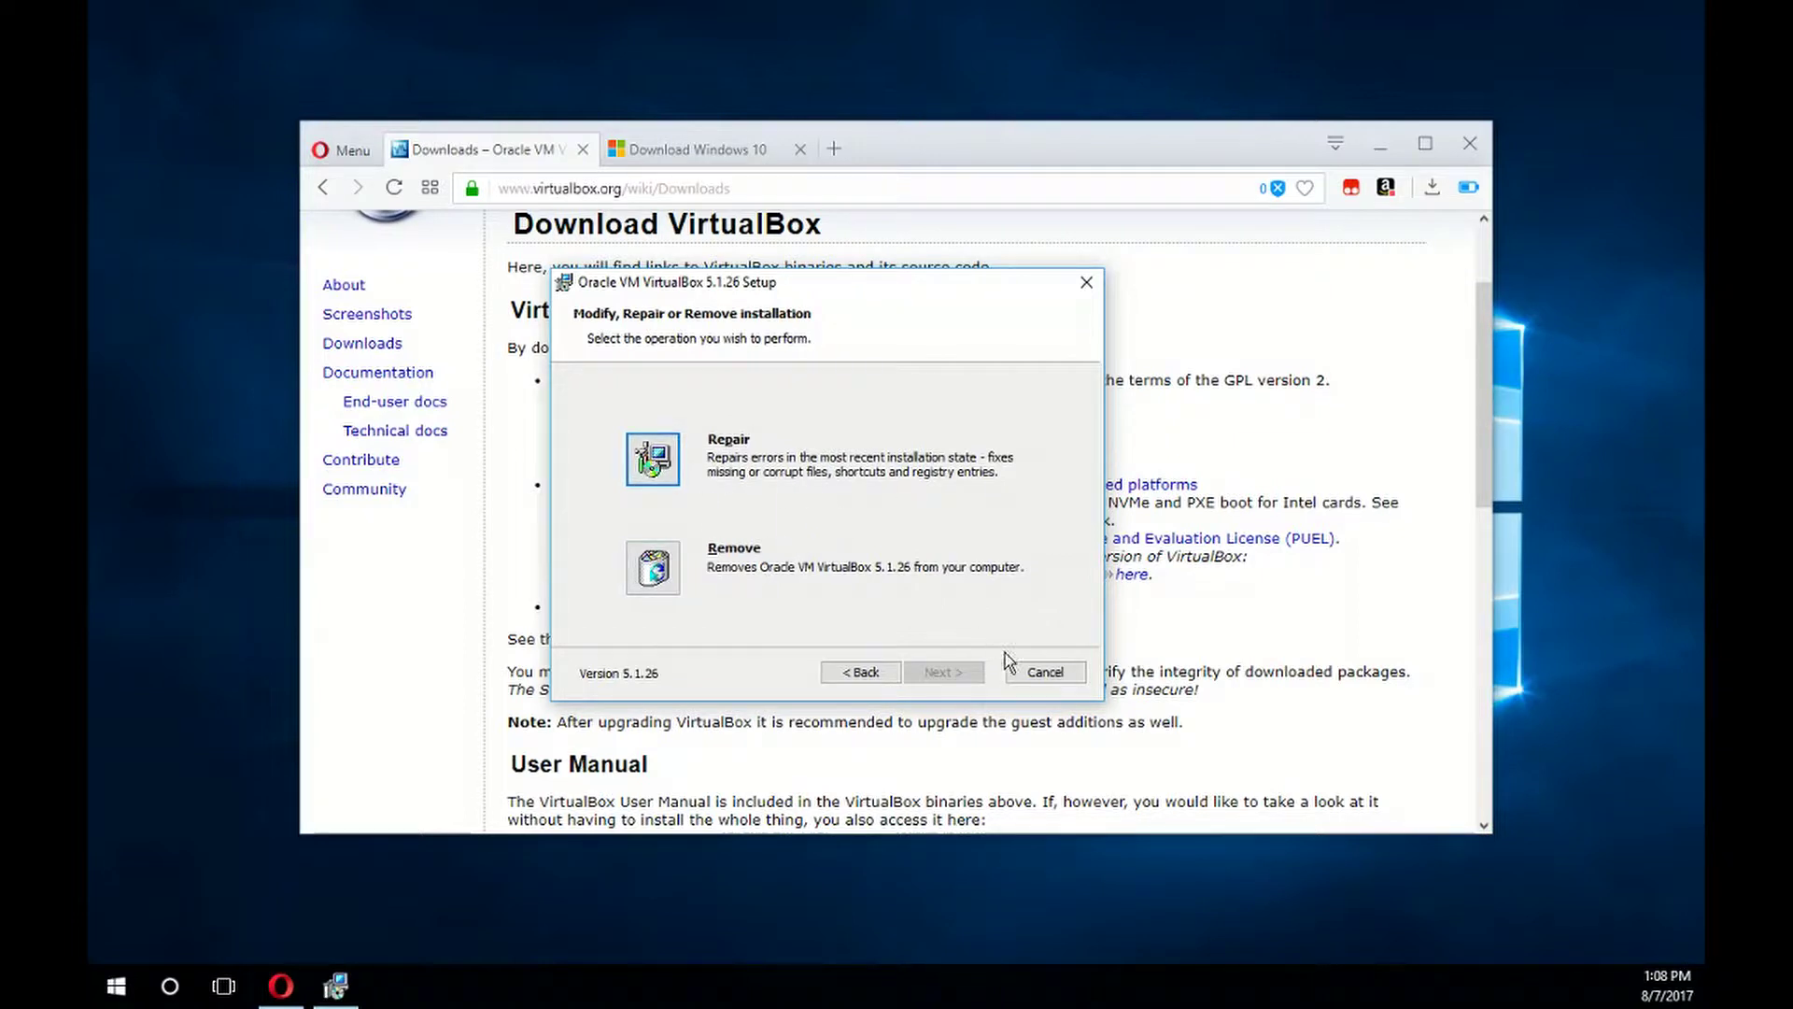
click(1032, 680)
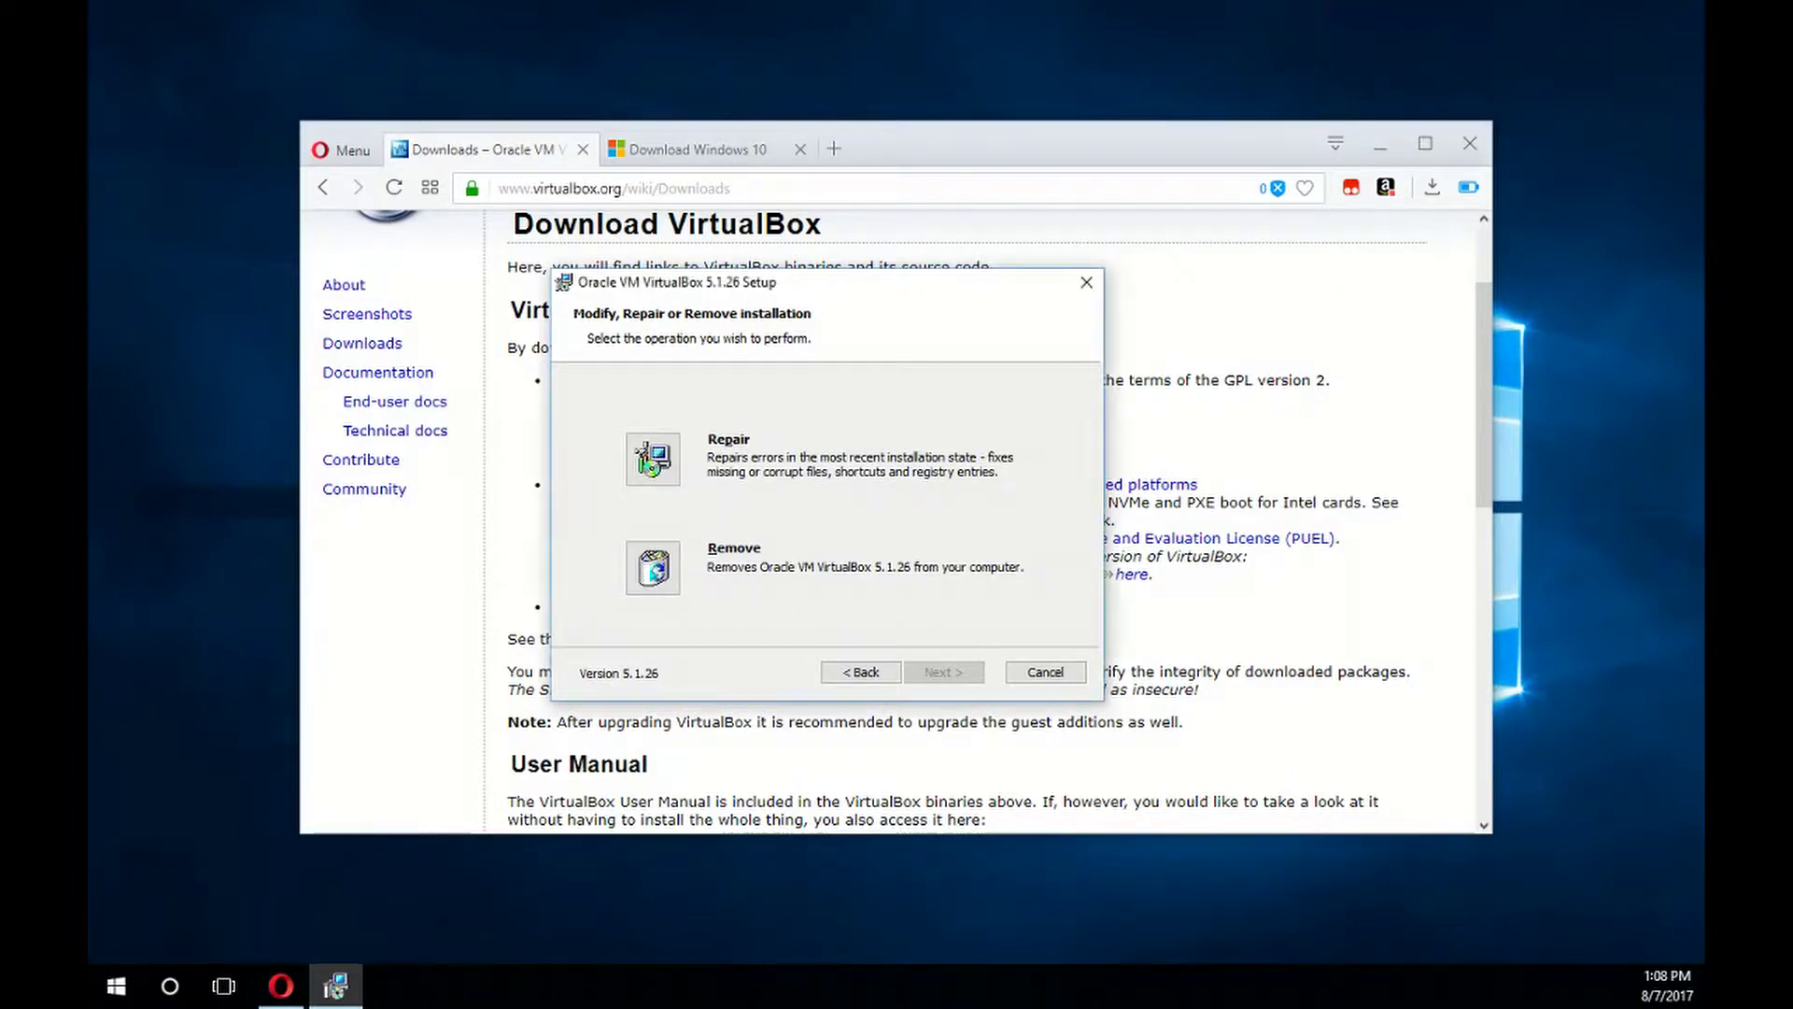
click(924, 674)
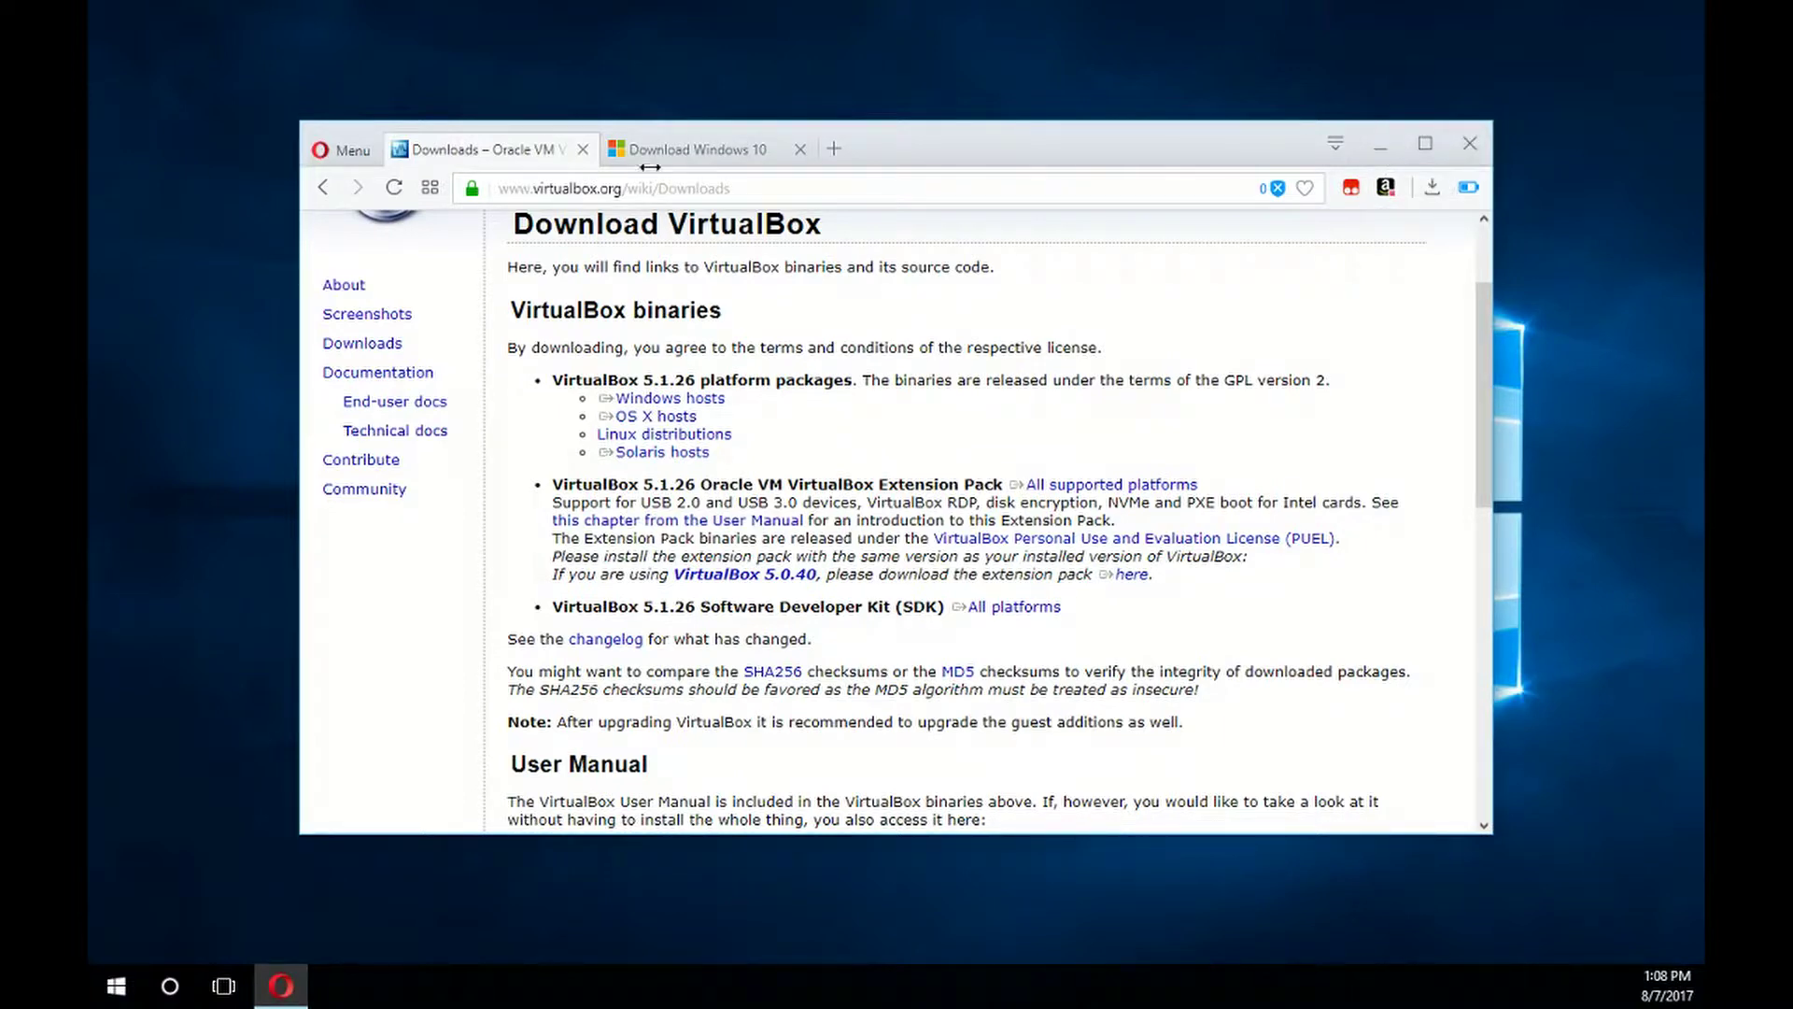
- Close the browser, switch to Oracle VM VirtualBox Manager and start a new virtual machine named "Windows 10~"
click(1474, 148)
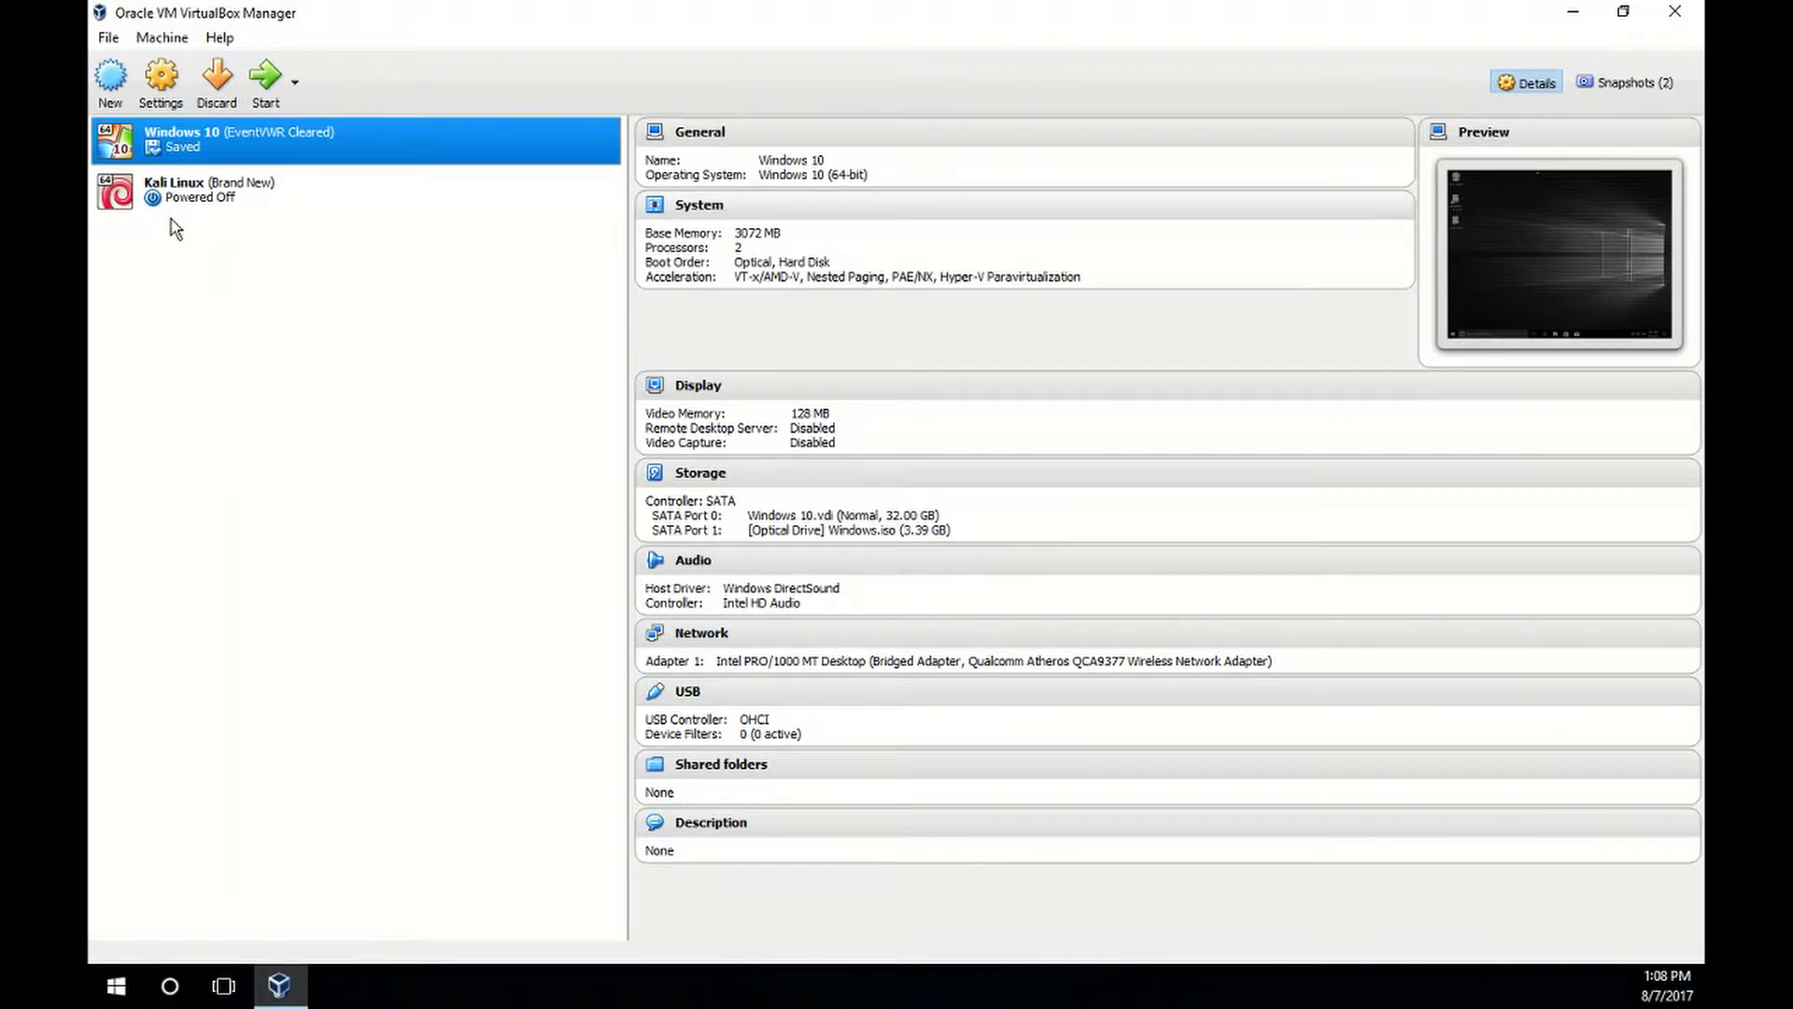
click(110, 84)
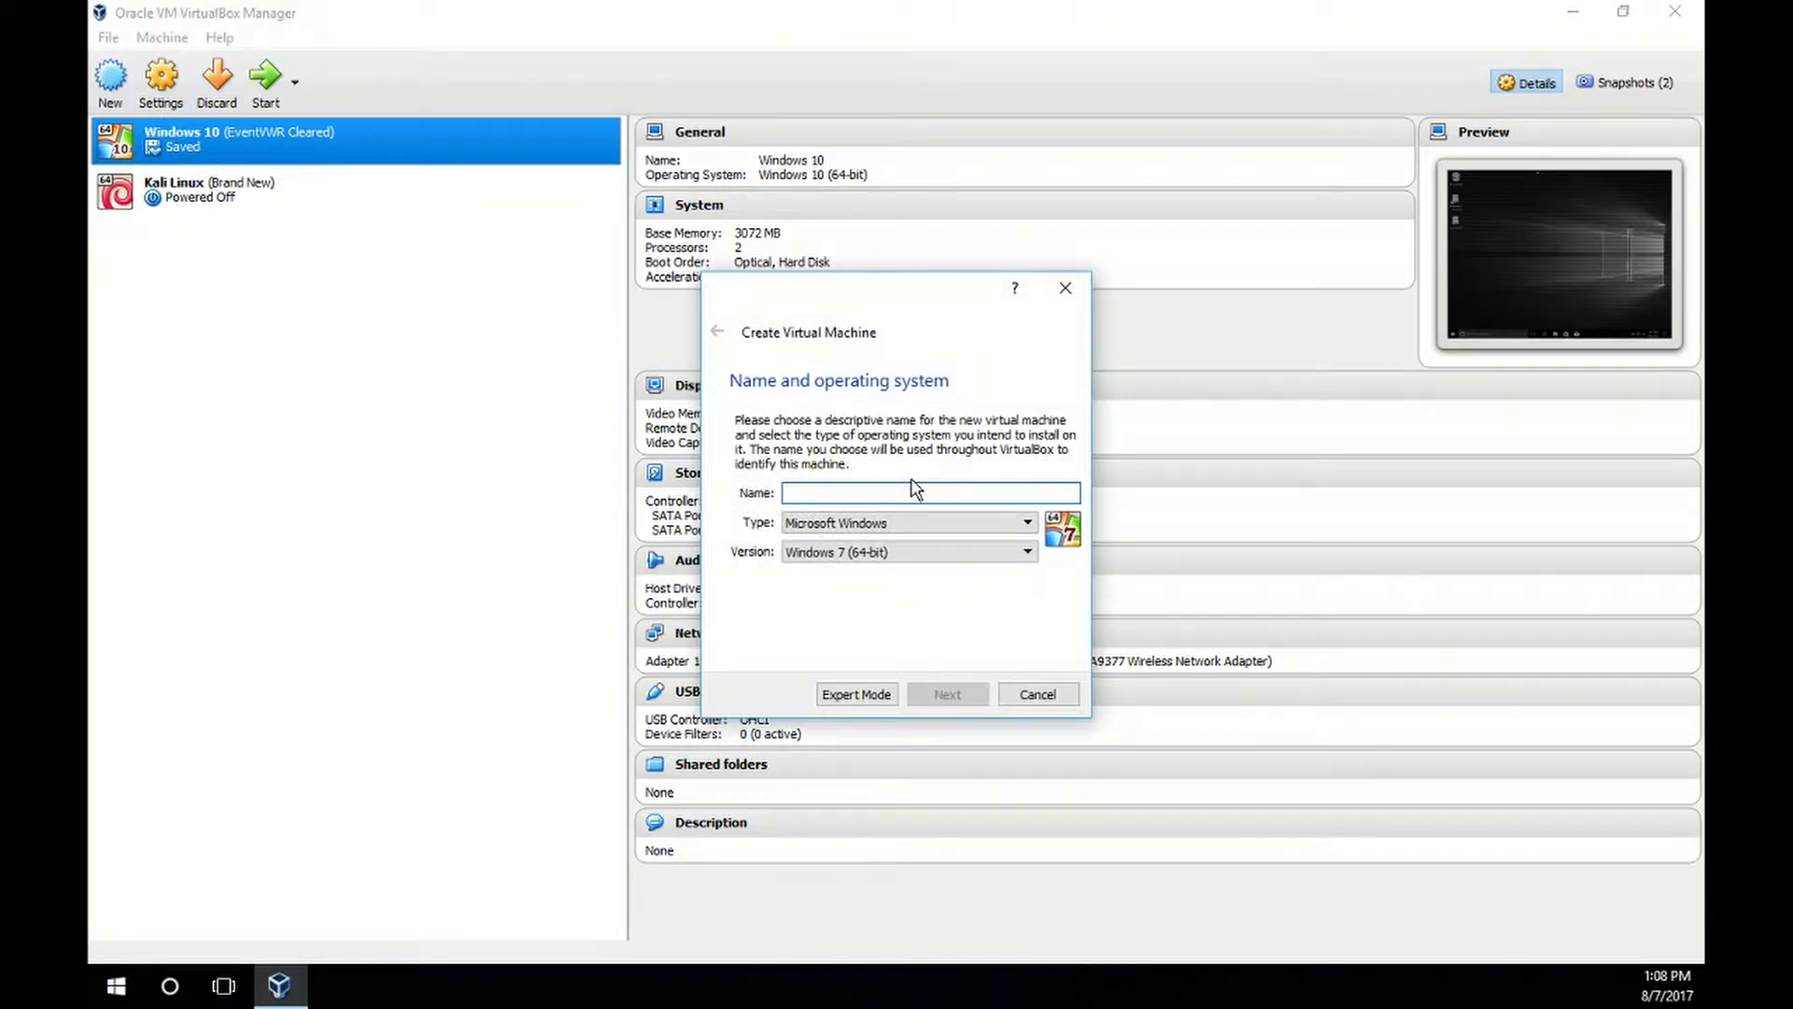
text(Windows)
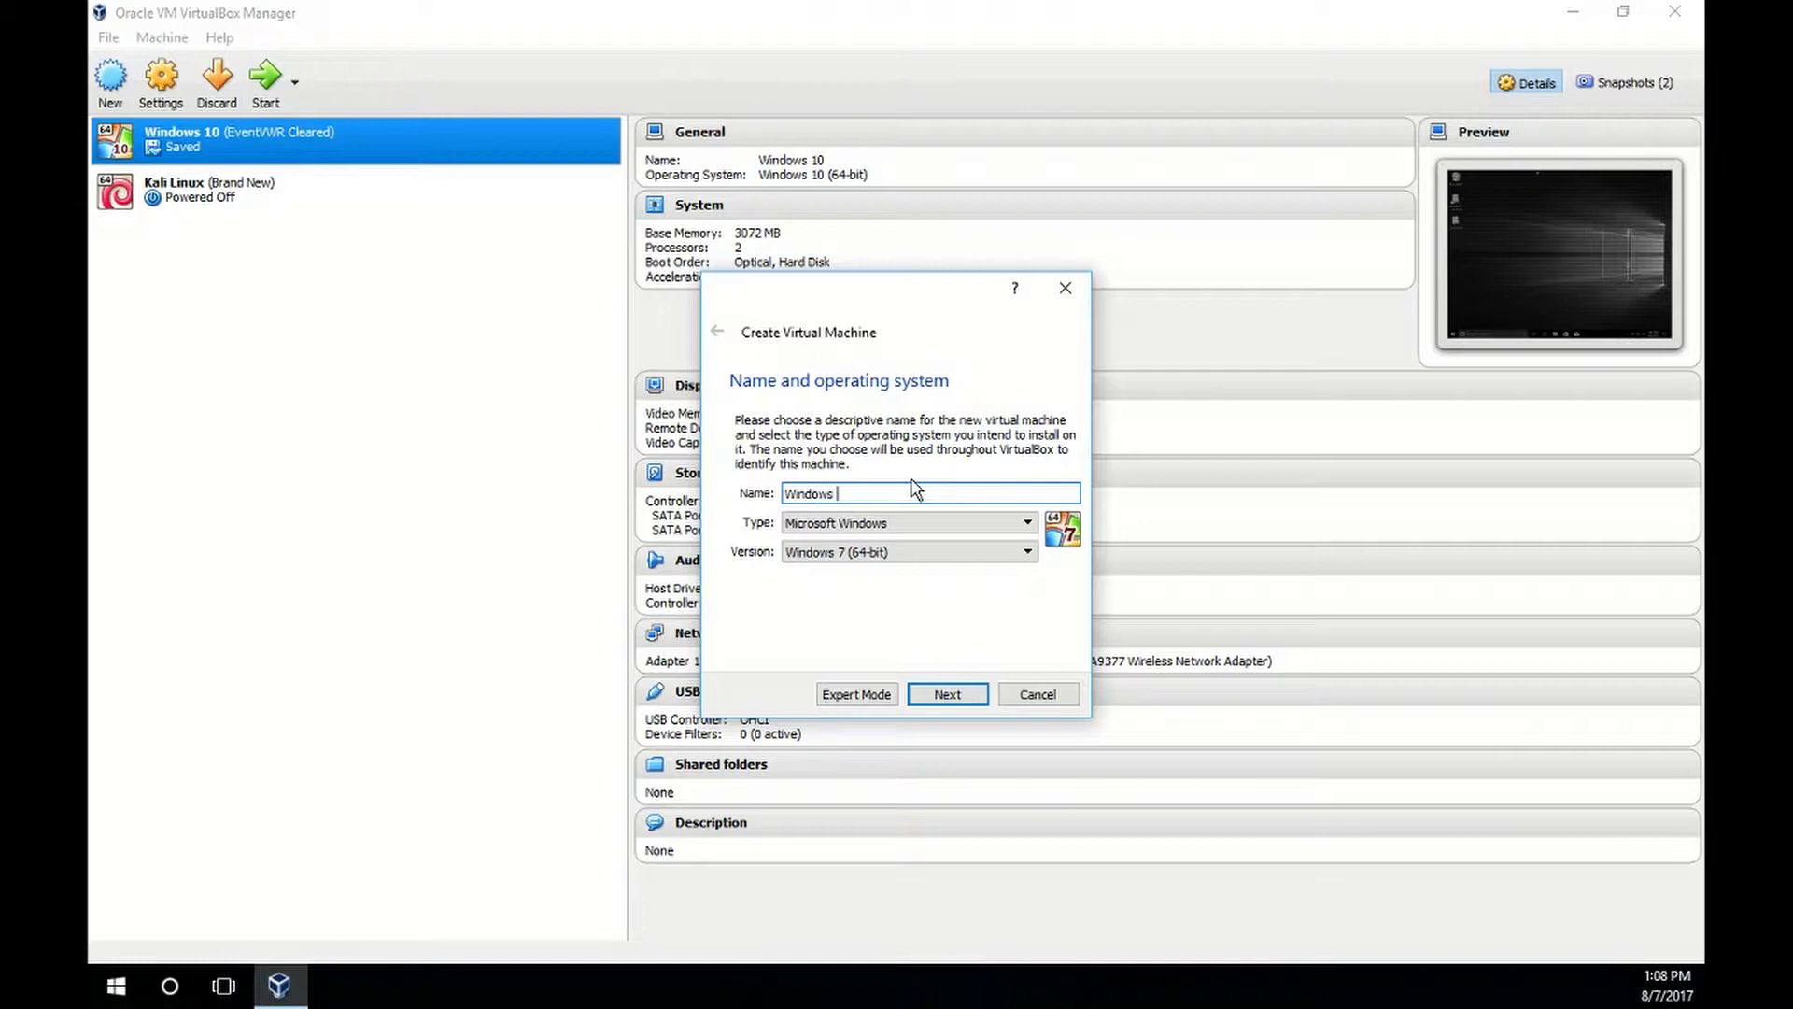
text( 10~)
- Keep Windows 10 (64-bit) as the new virtual machine's version and try to continue the creation wizard
click(881, 552)
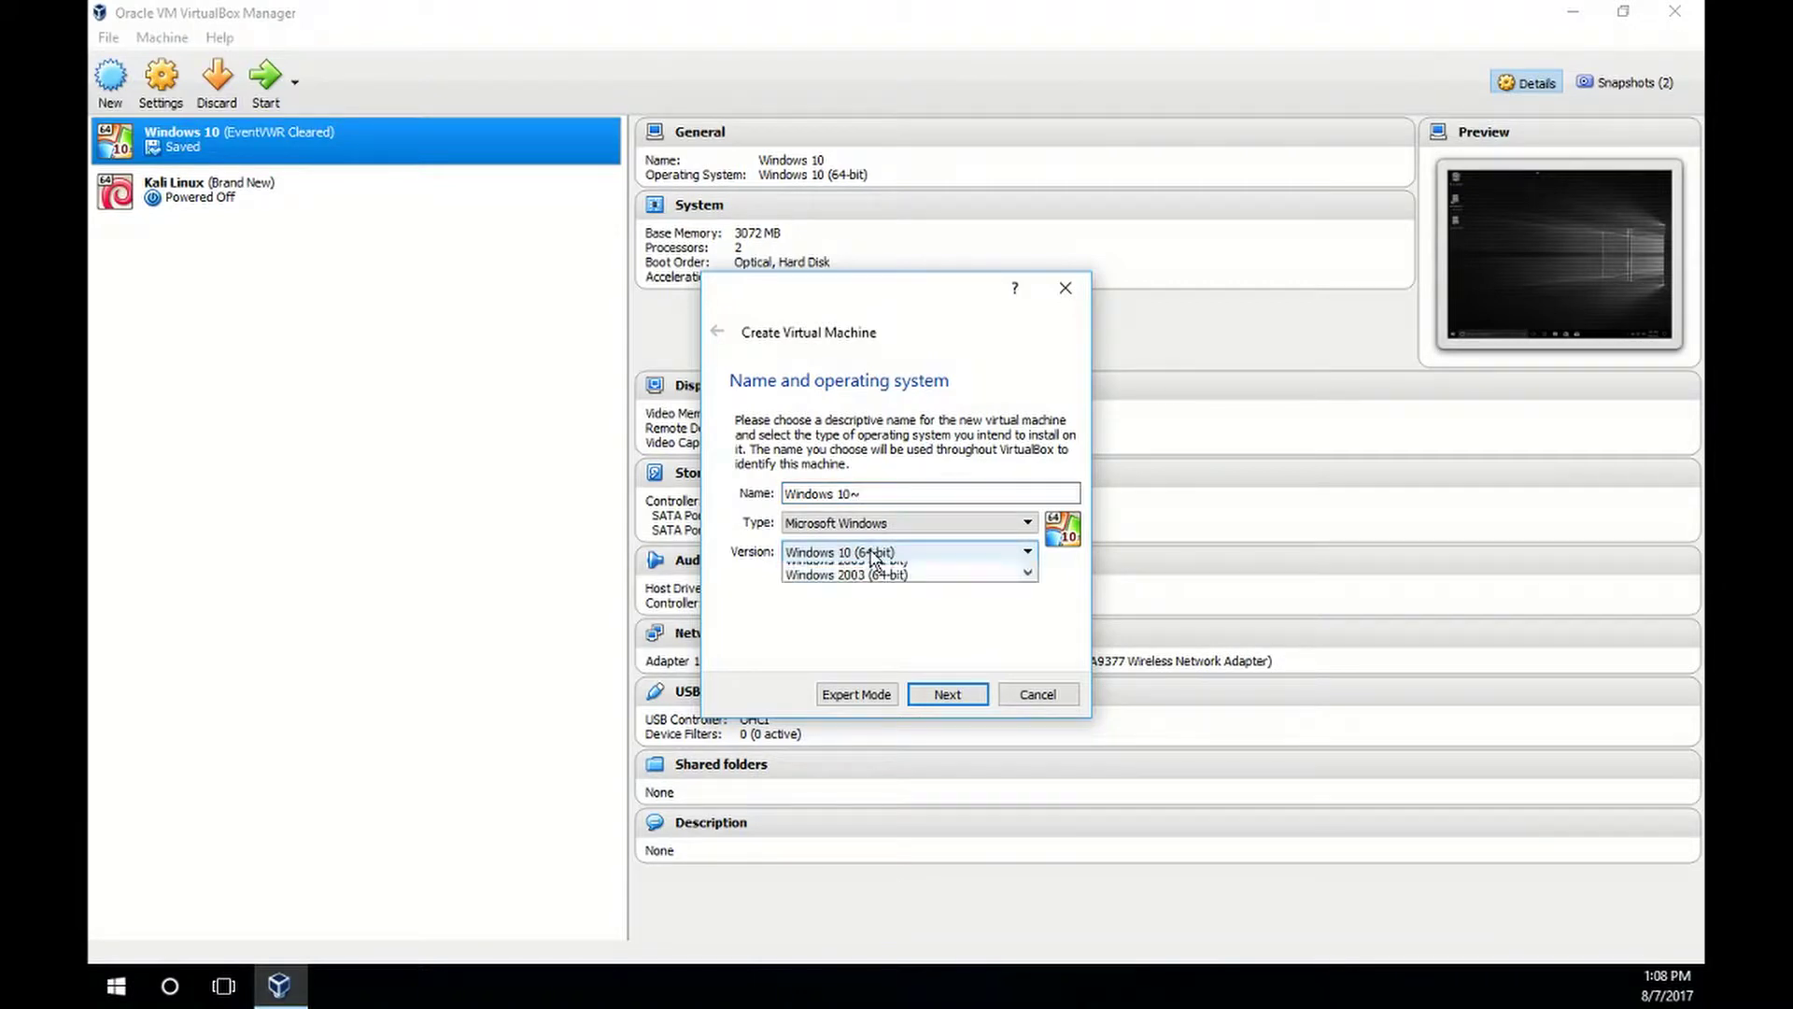
click(899, 704)
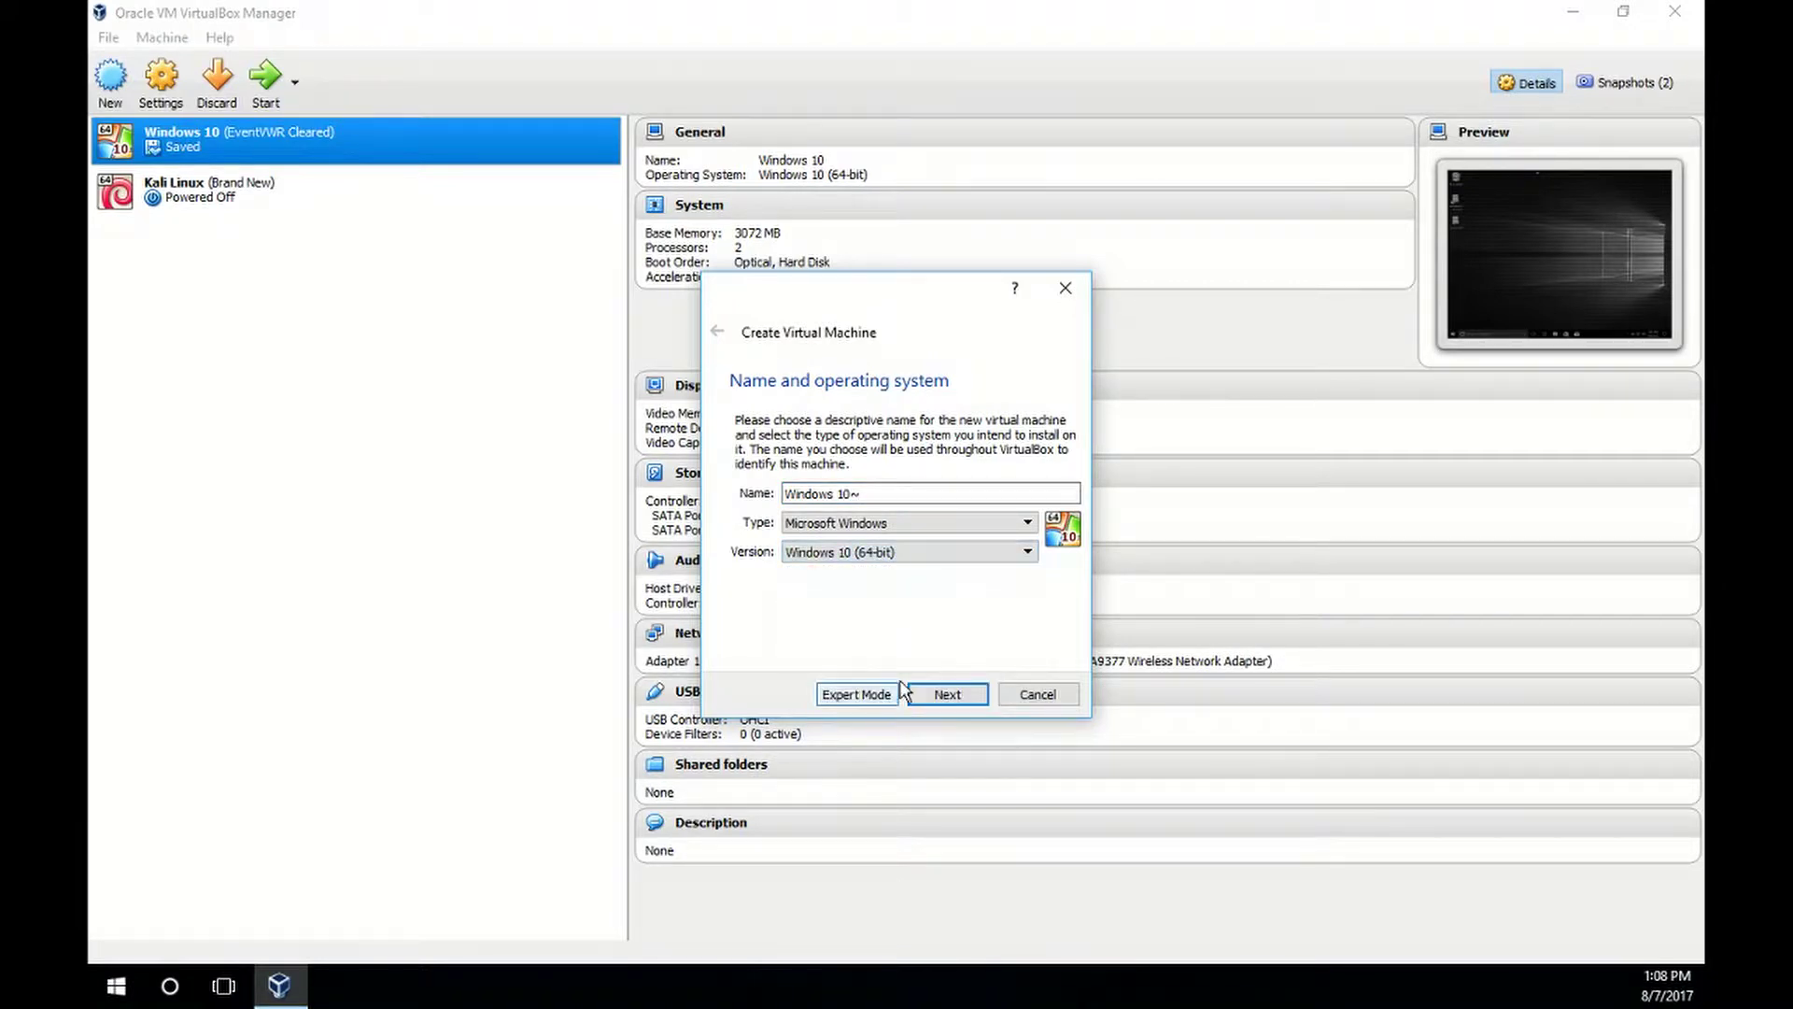
click(921, 553)
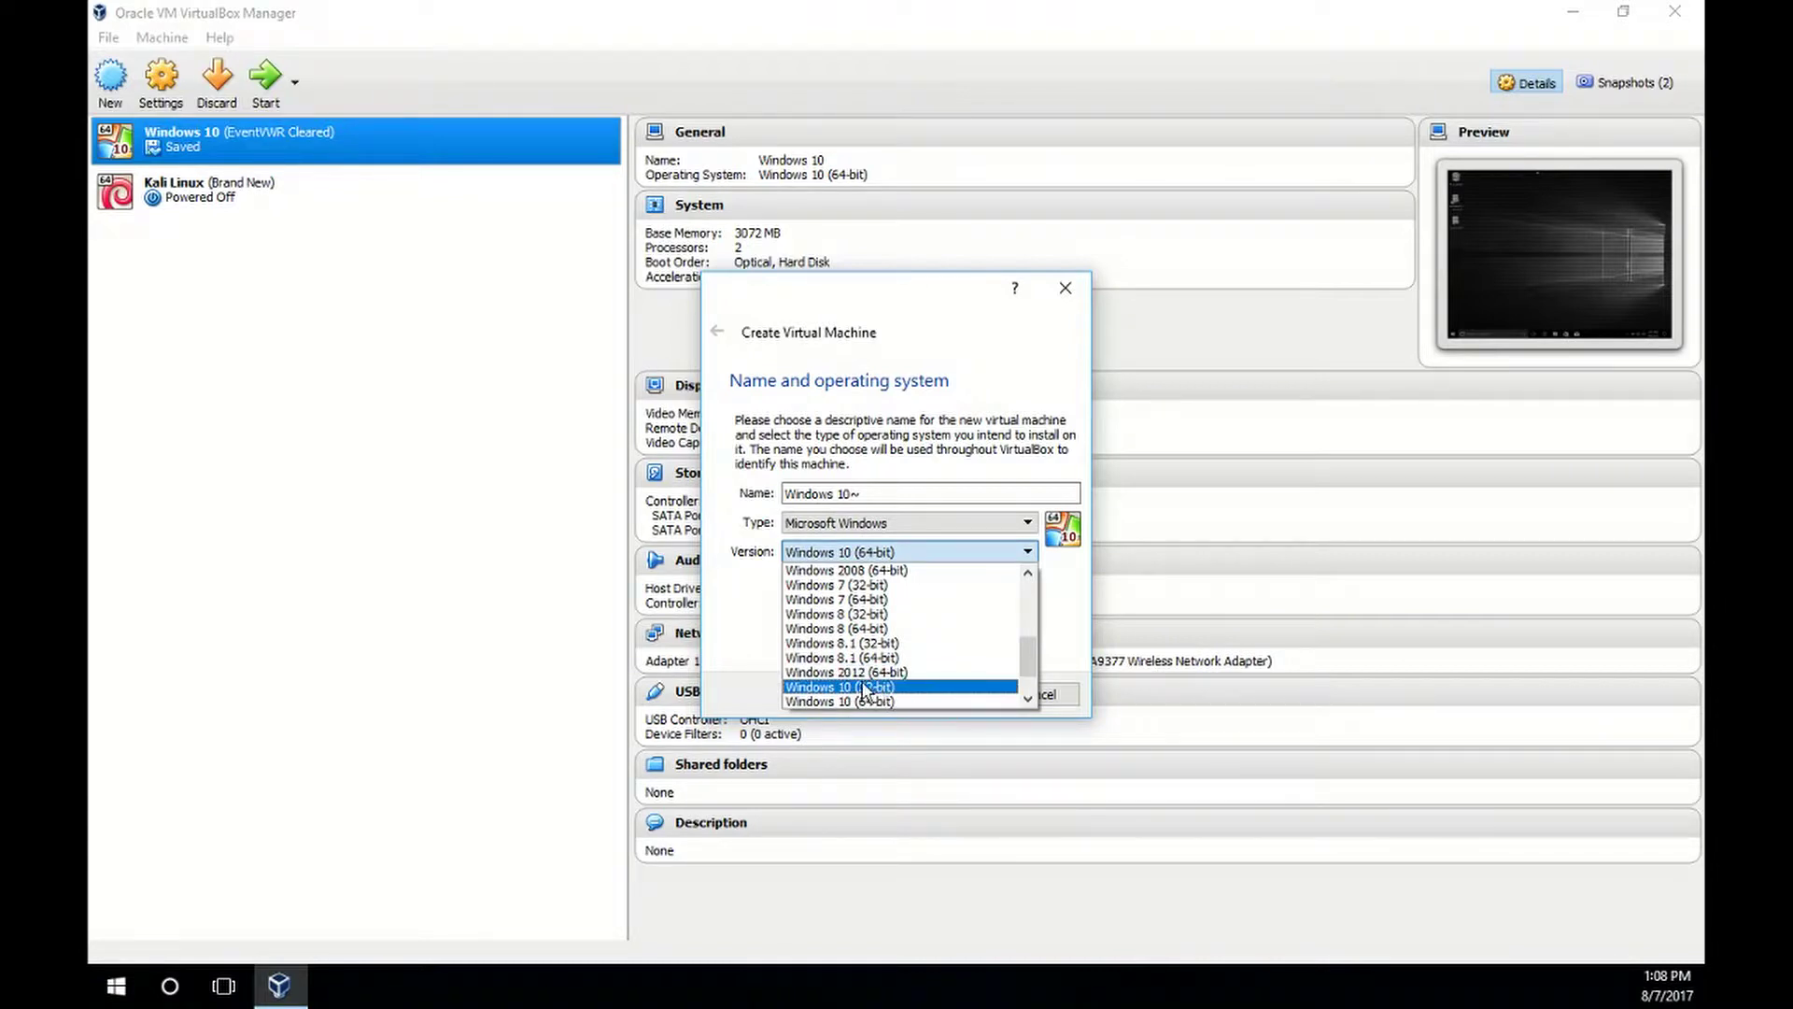
click(755, 621)
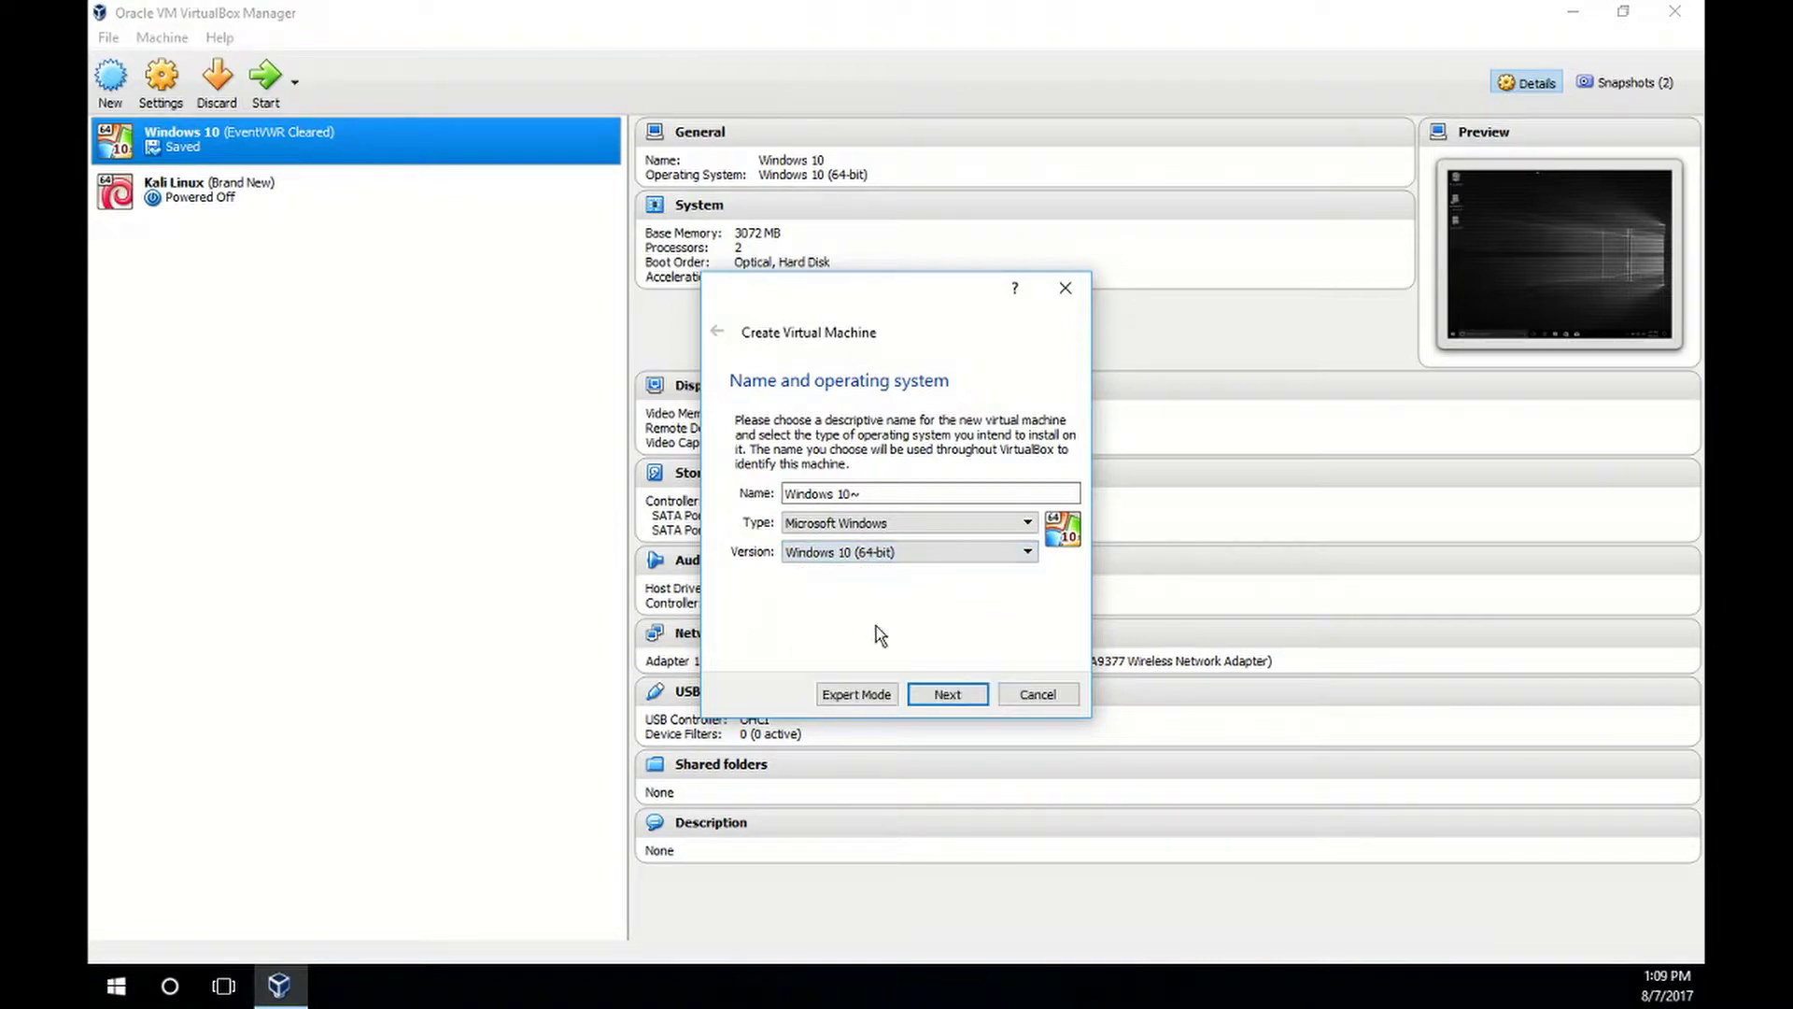
click(930, 702)
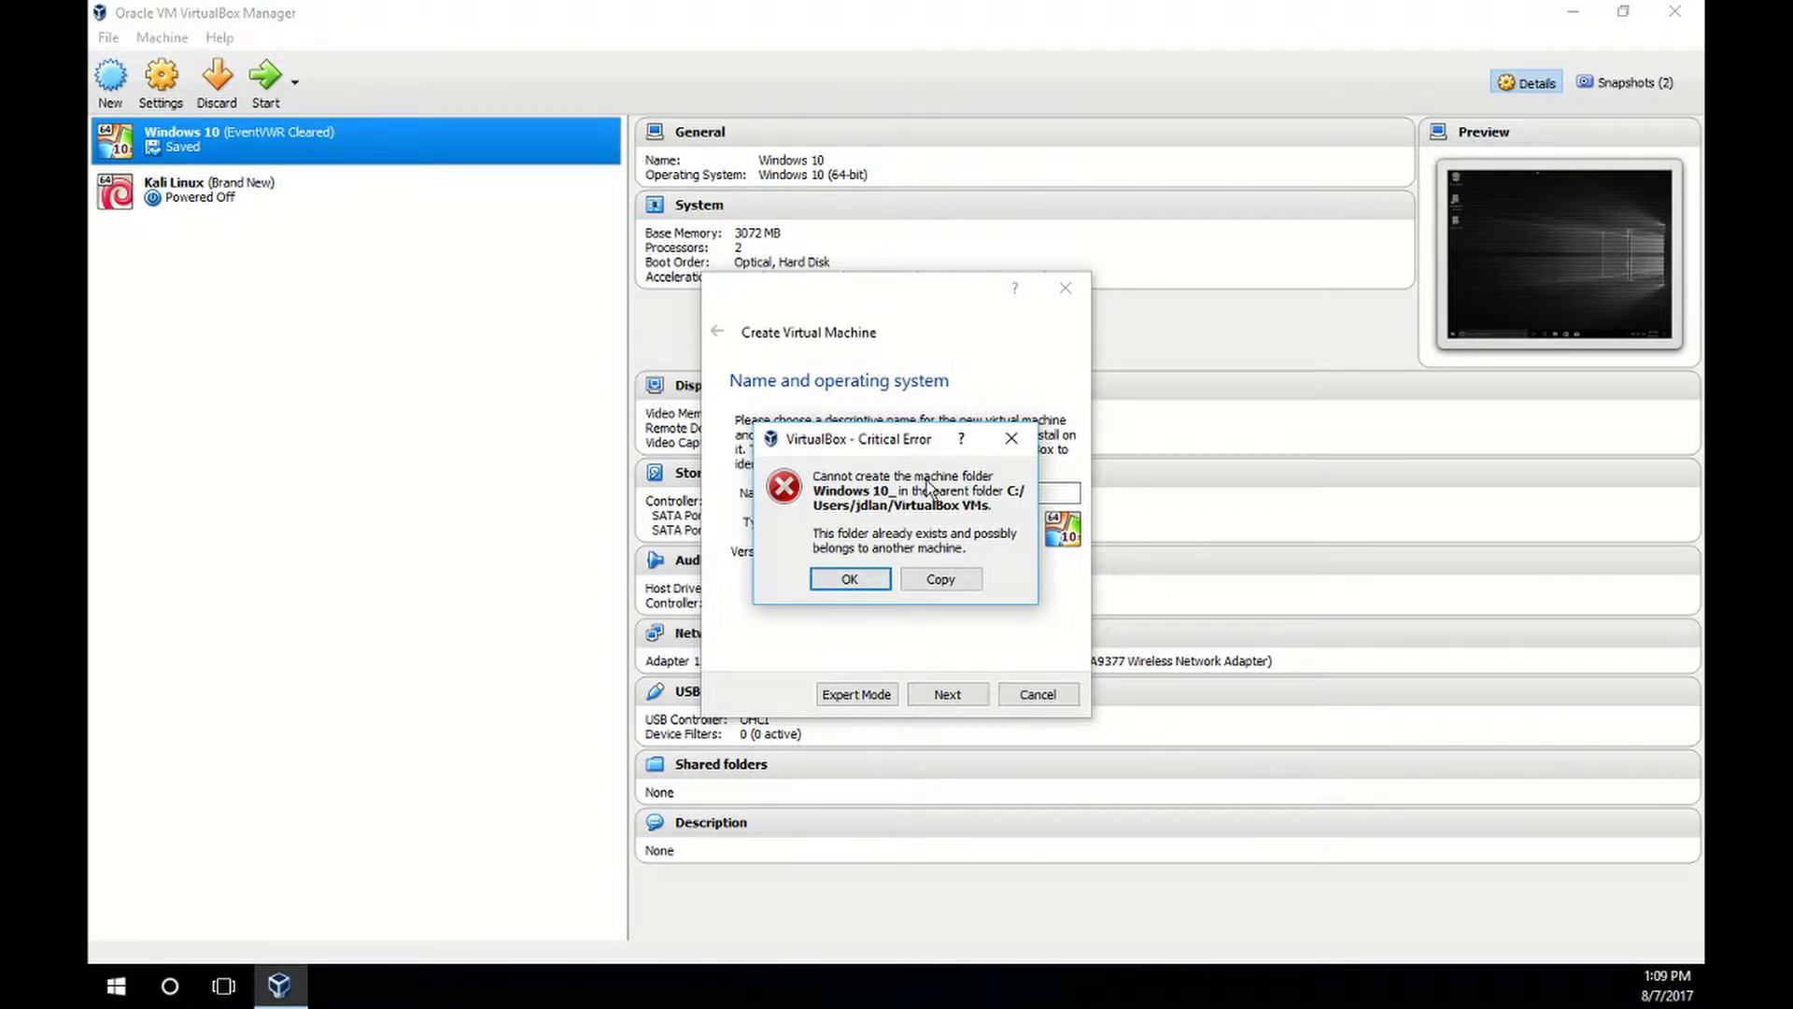
- Dismiss the folder error, rename the new virtual machine "Windows 10.." and accept 2048 MB of memory
click(849, 579)
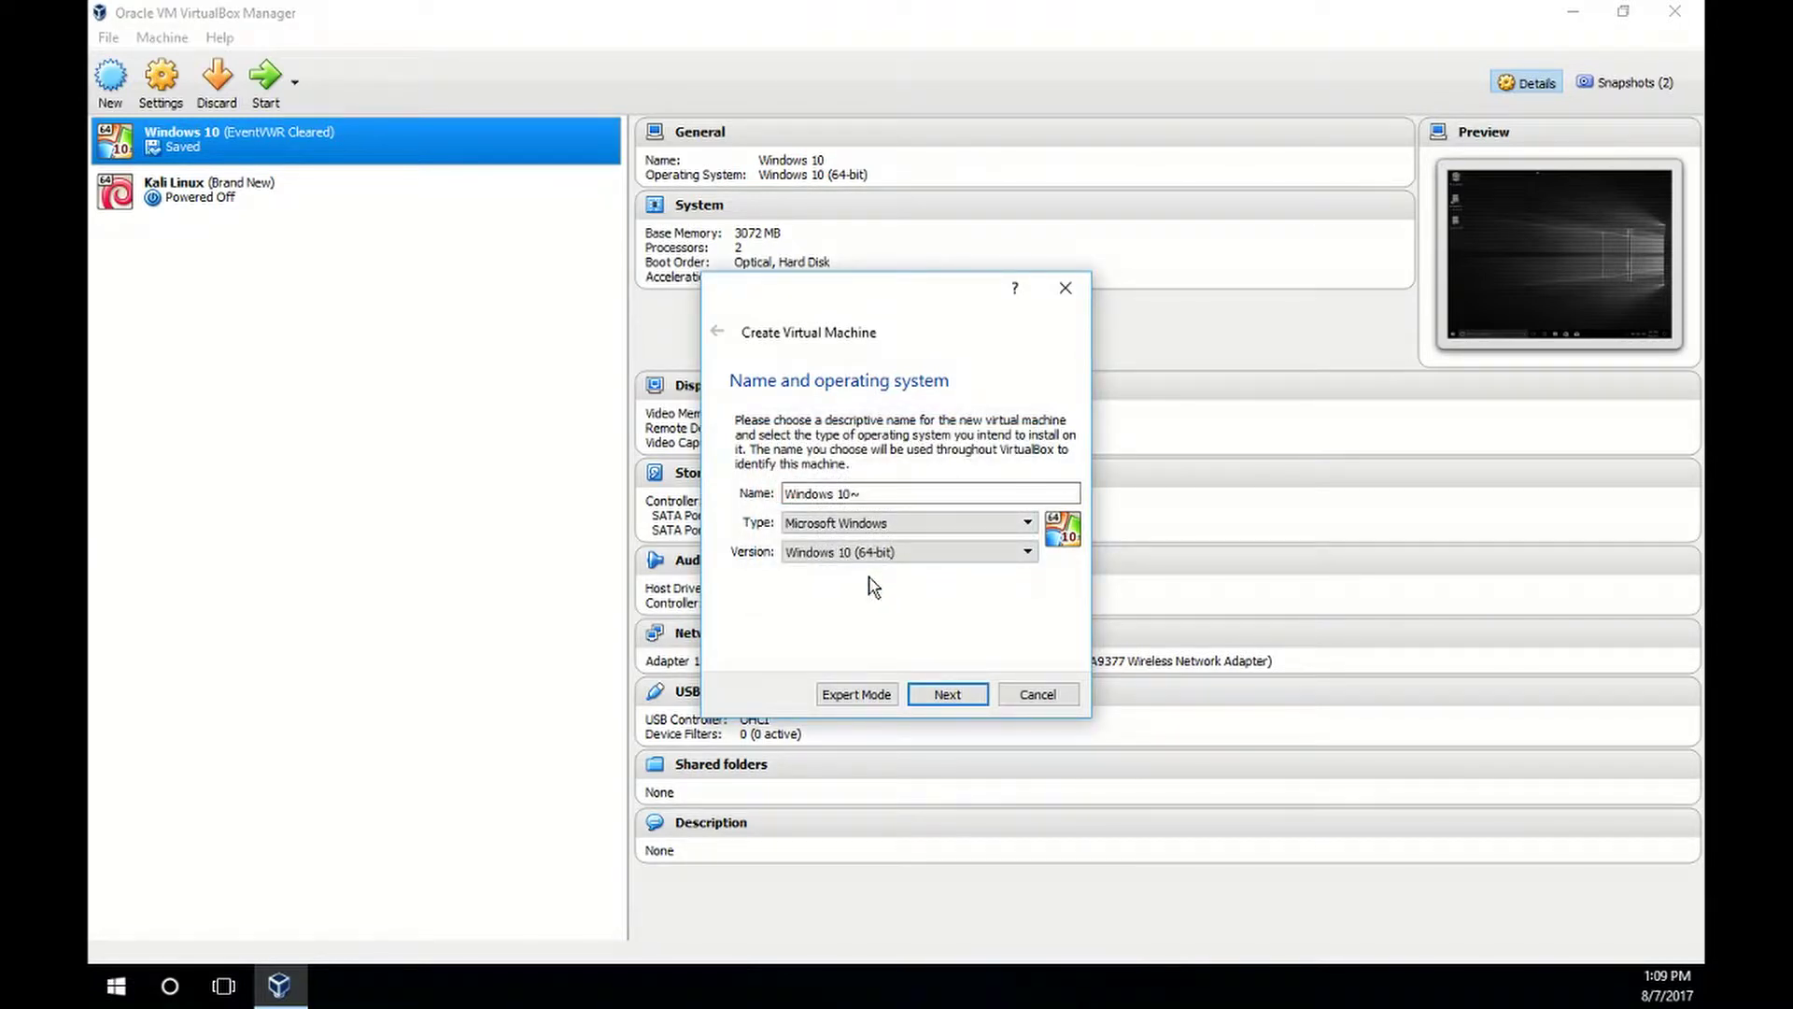
click(929, 495)
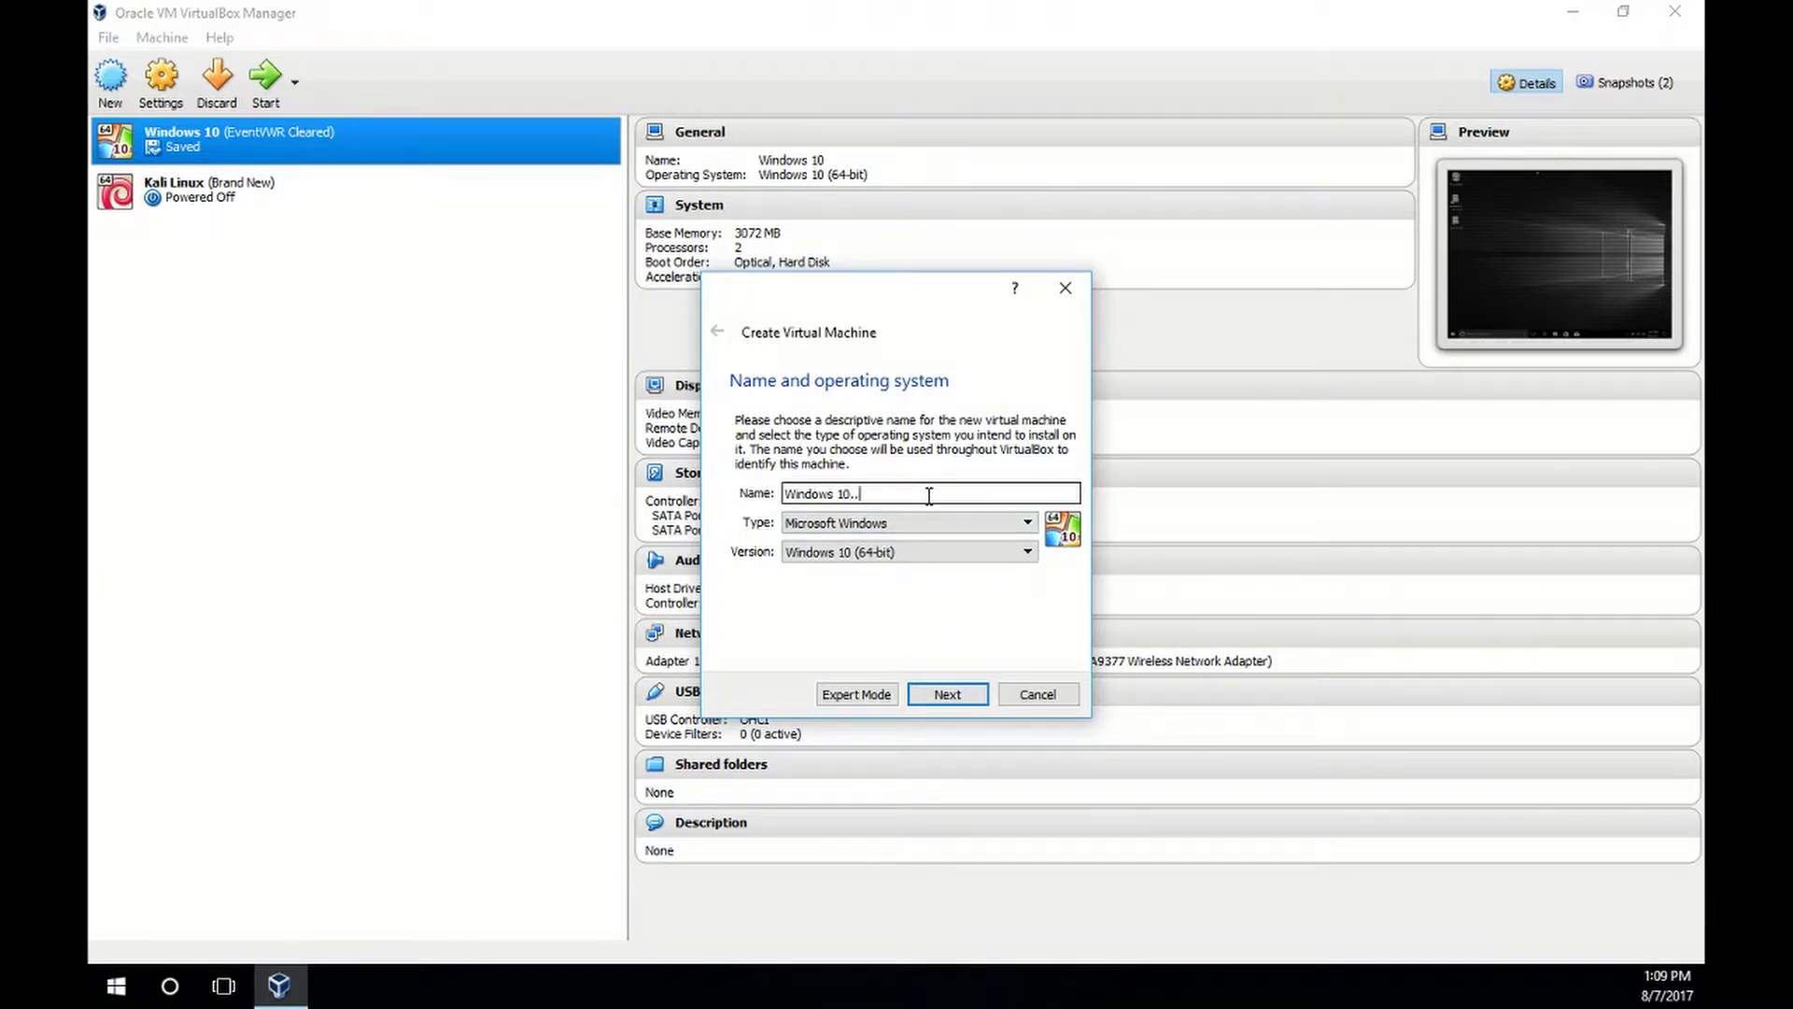
click(945, 691)
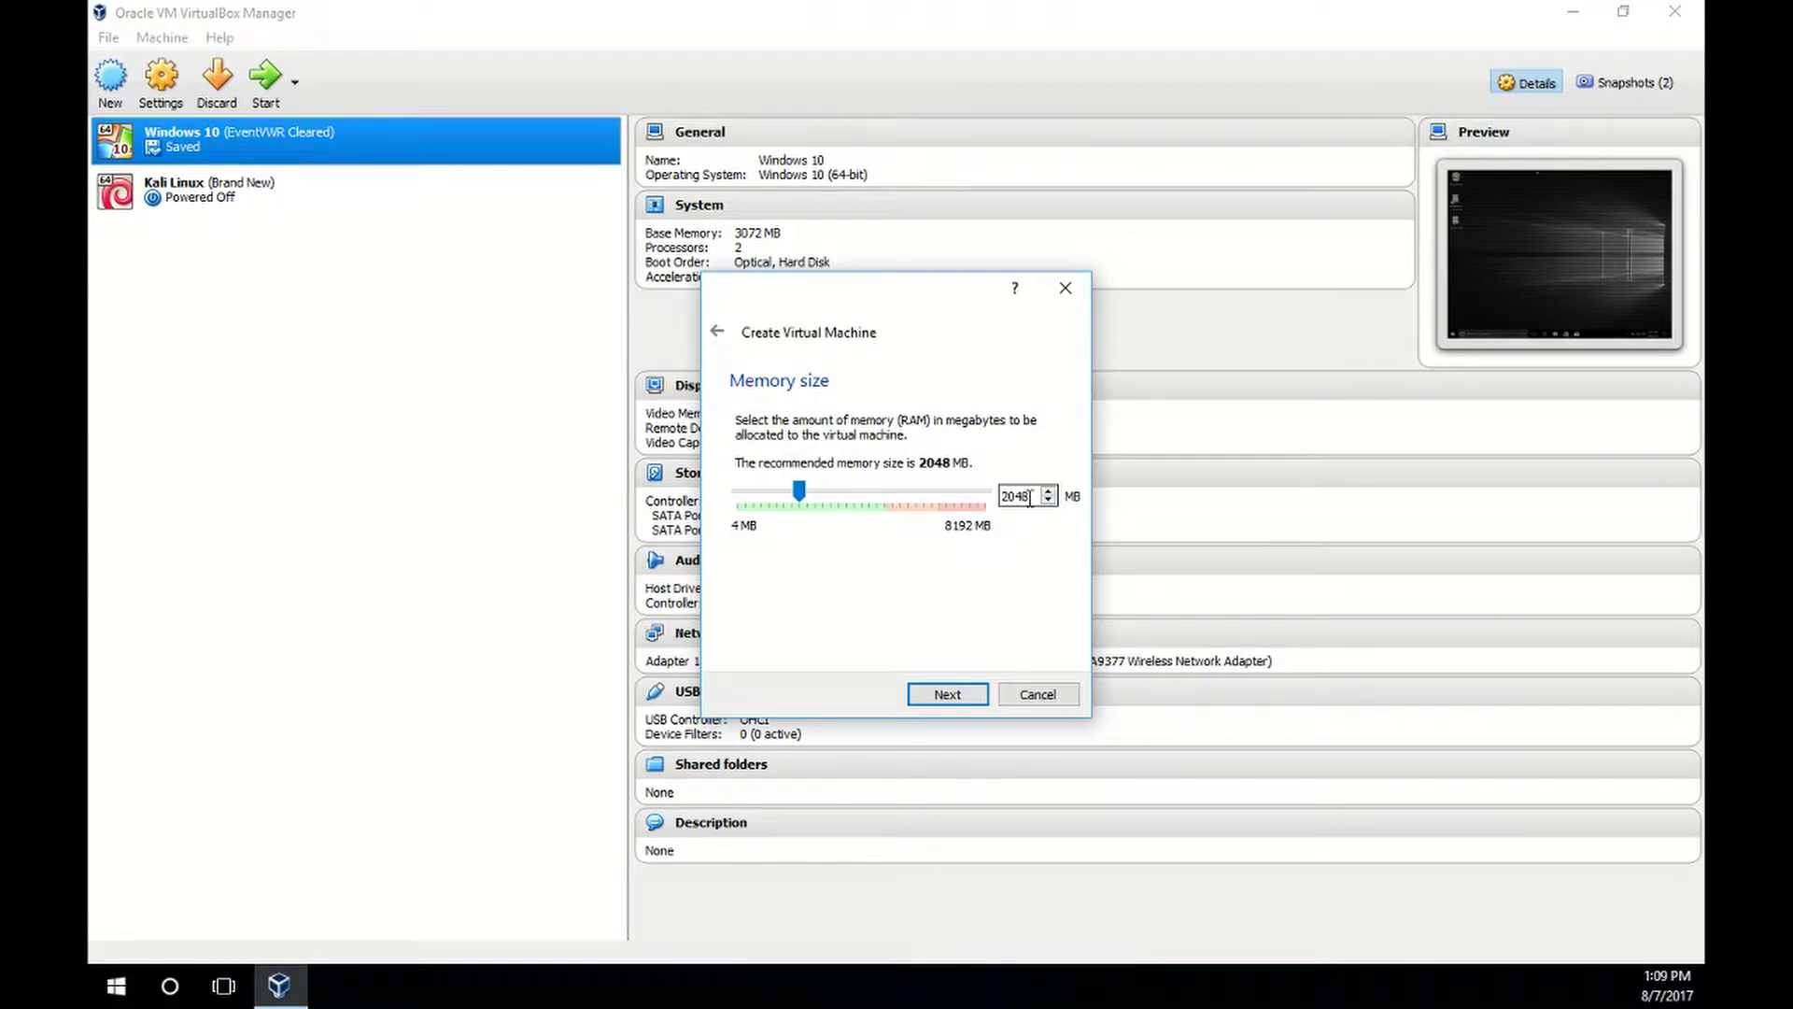
click(947, 694)
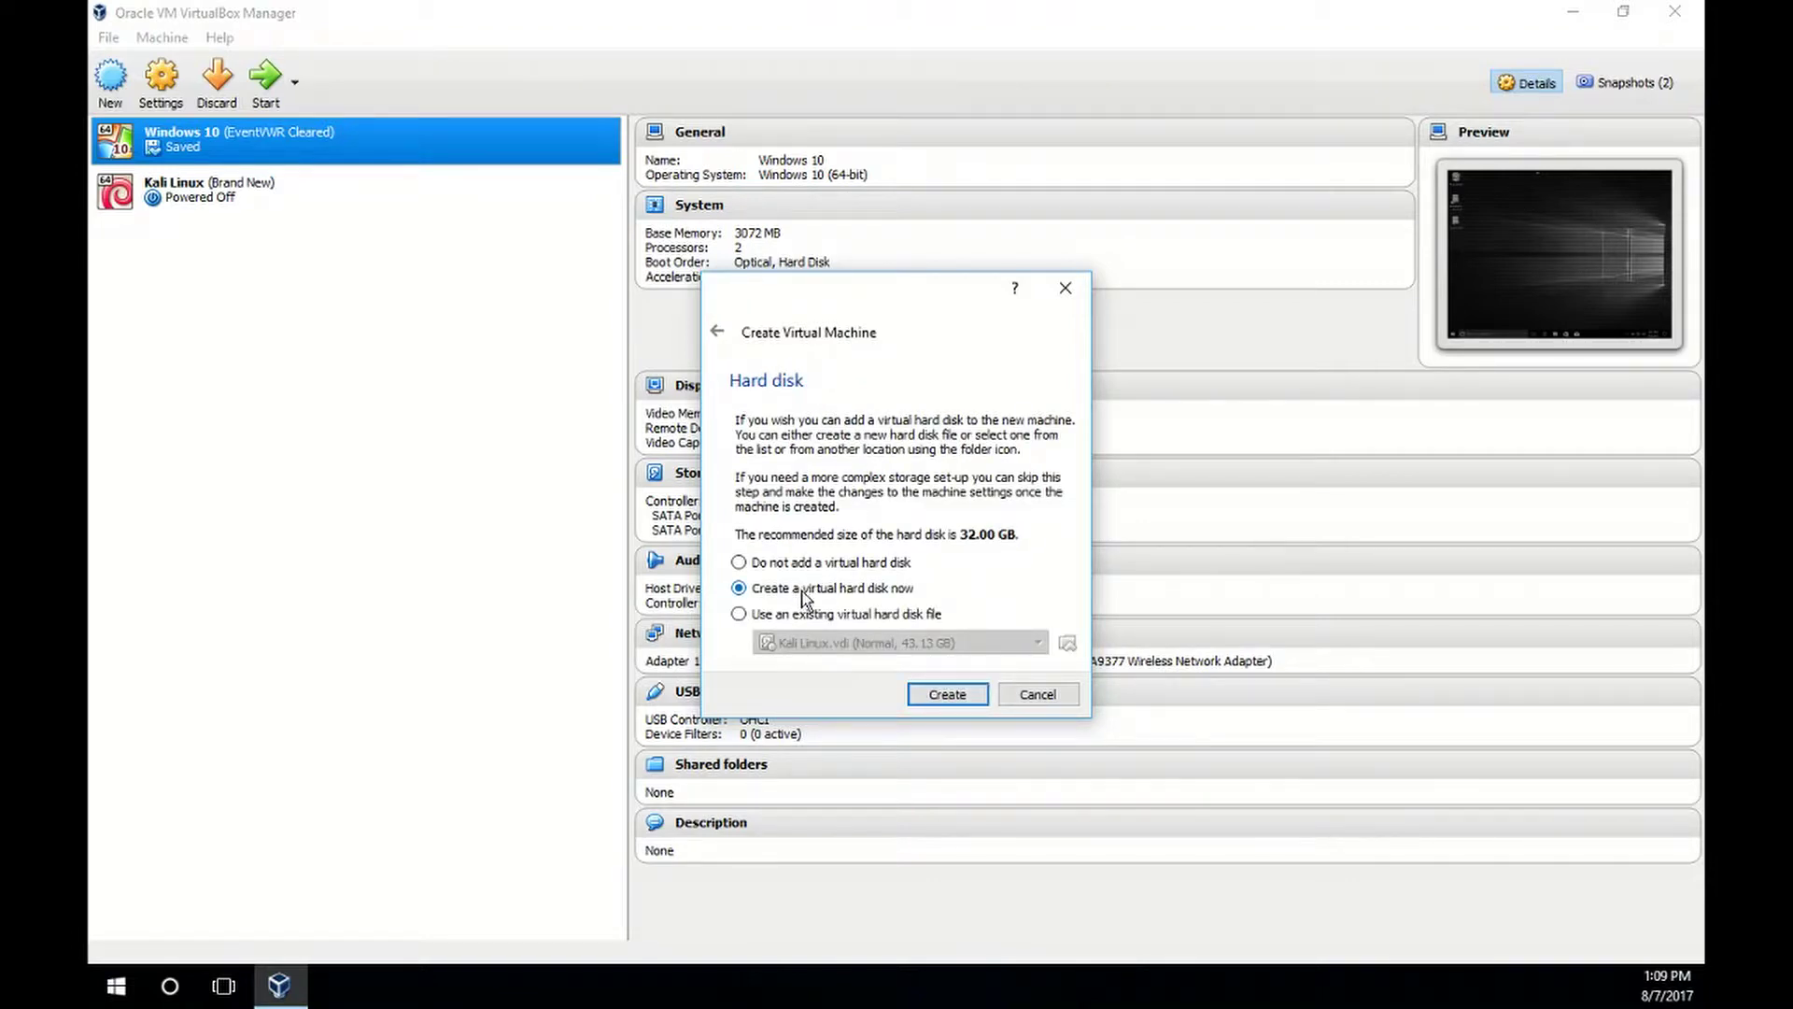
- Create a new dynamically allocated VDI virtual hard disk of 32.00 GB for the machine
click(943, 691)
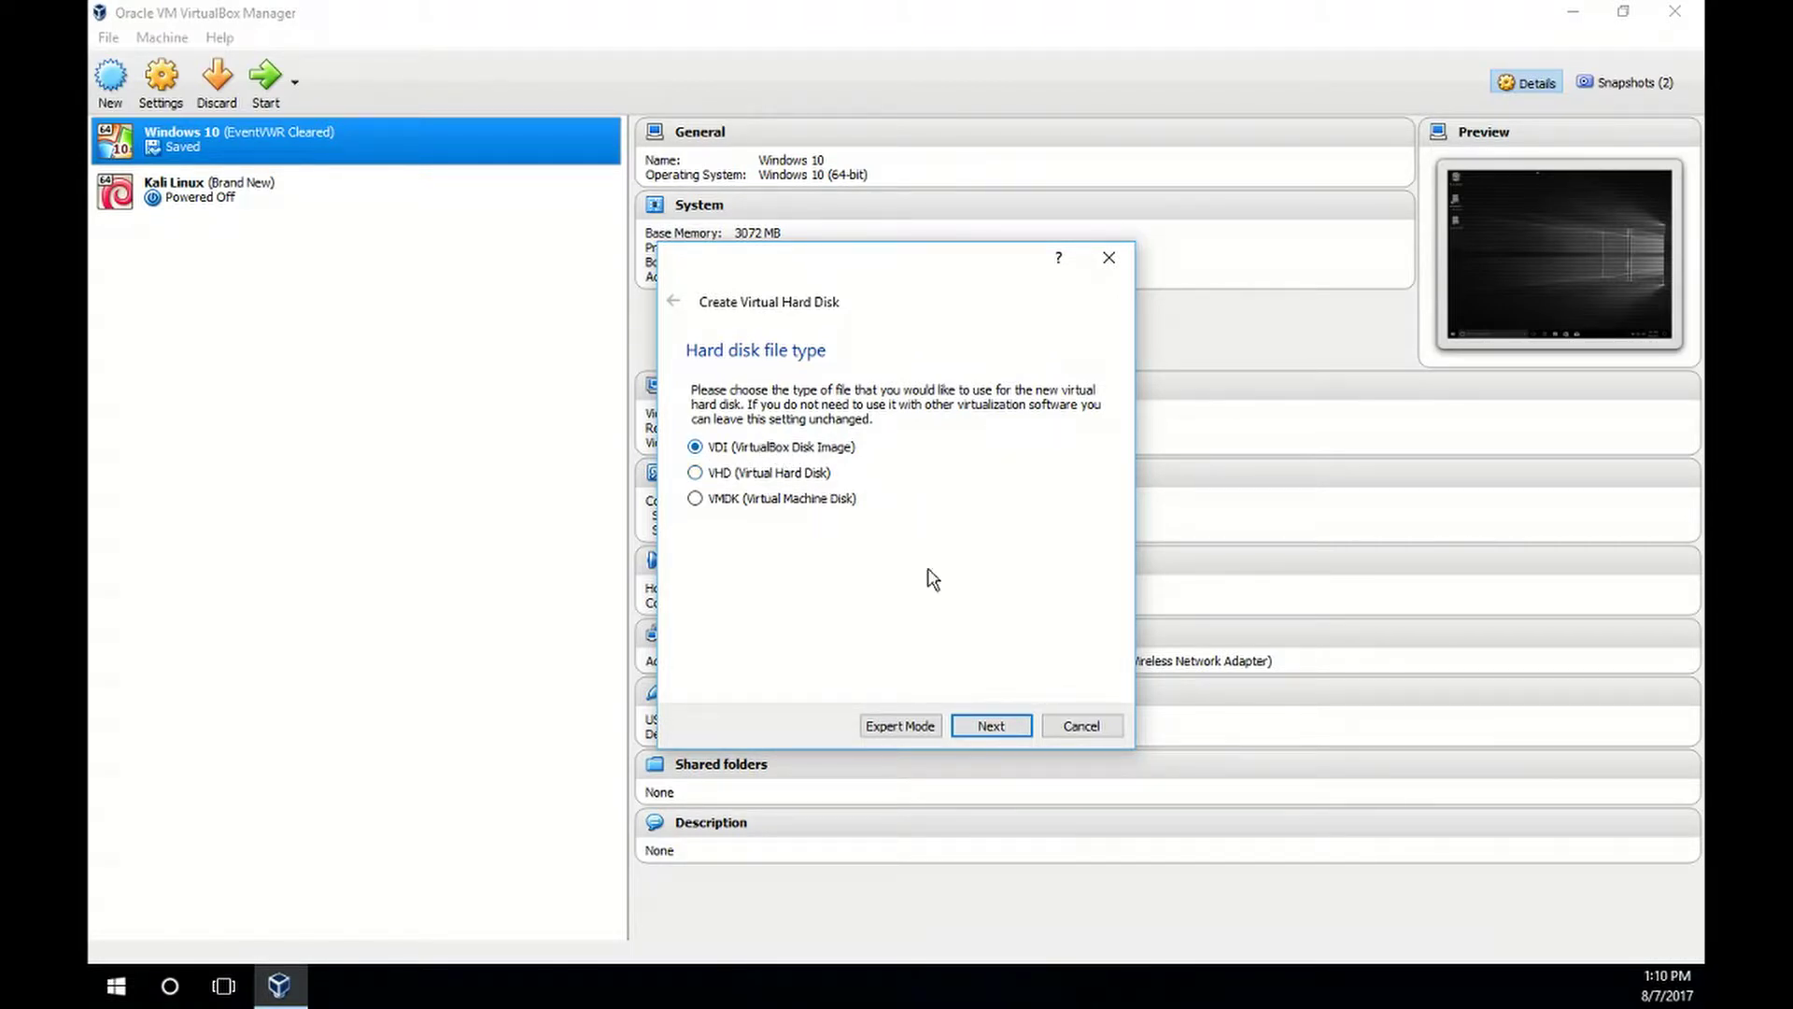
click(1005, 732)
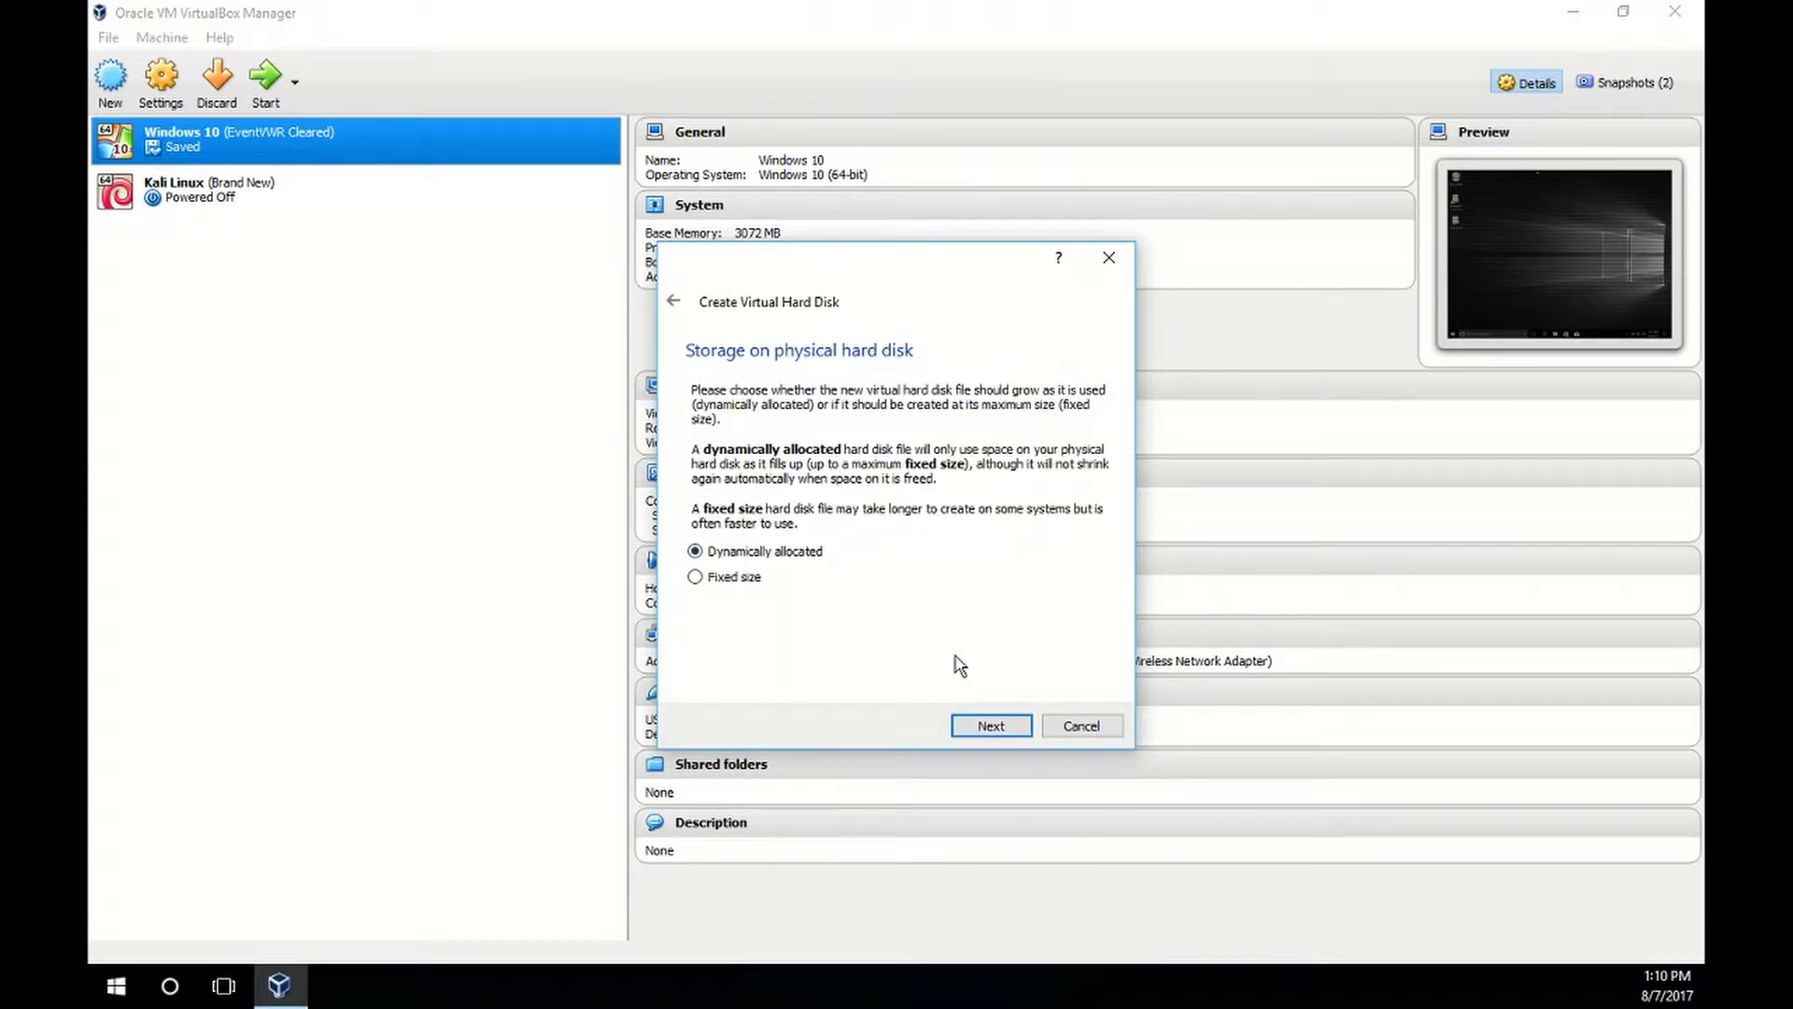
click(1009, 726)
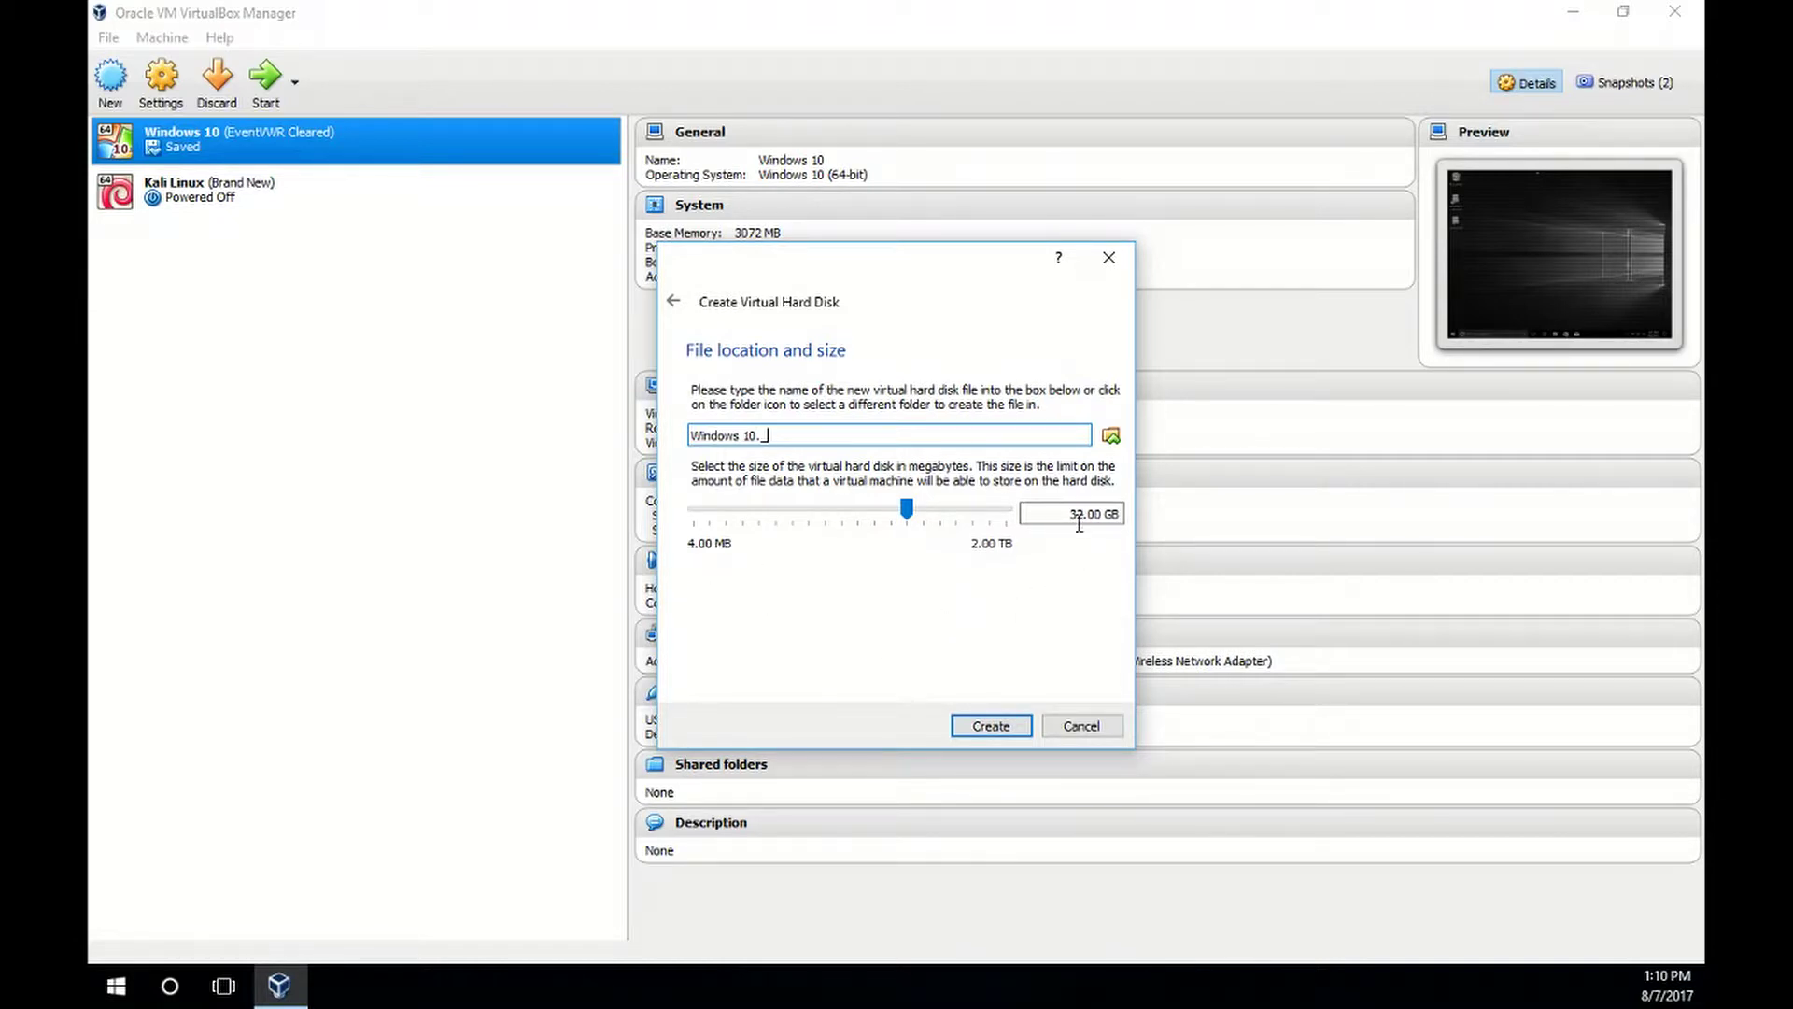
click(988, 728)
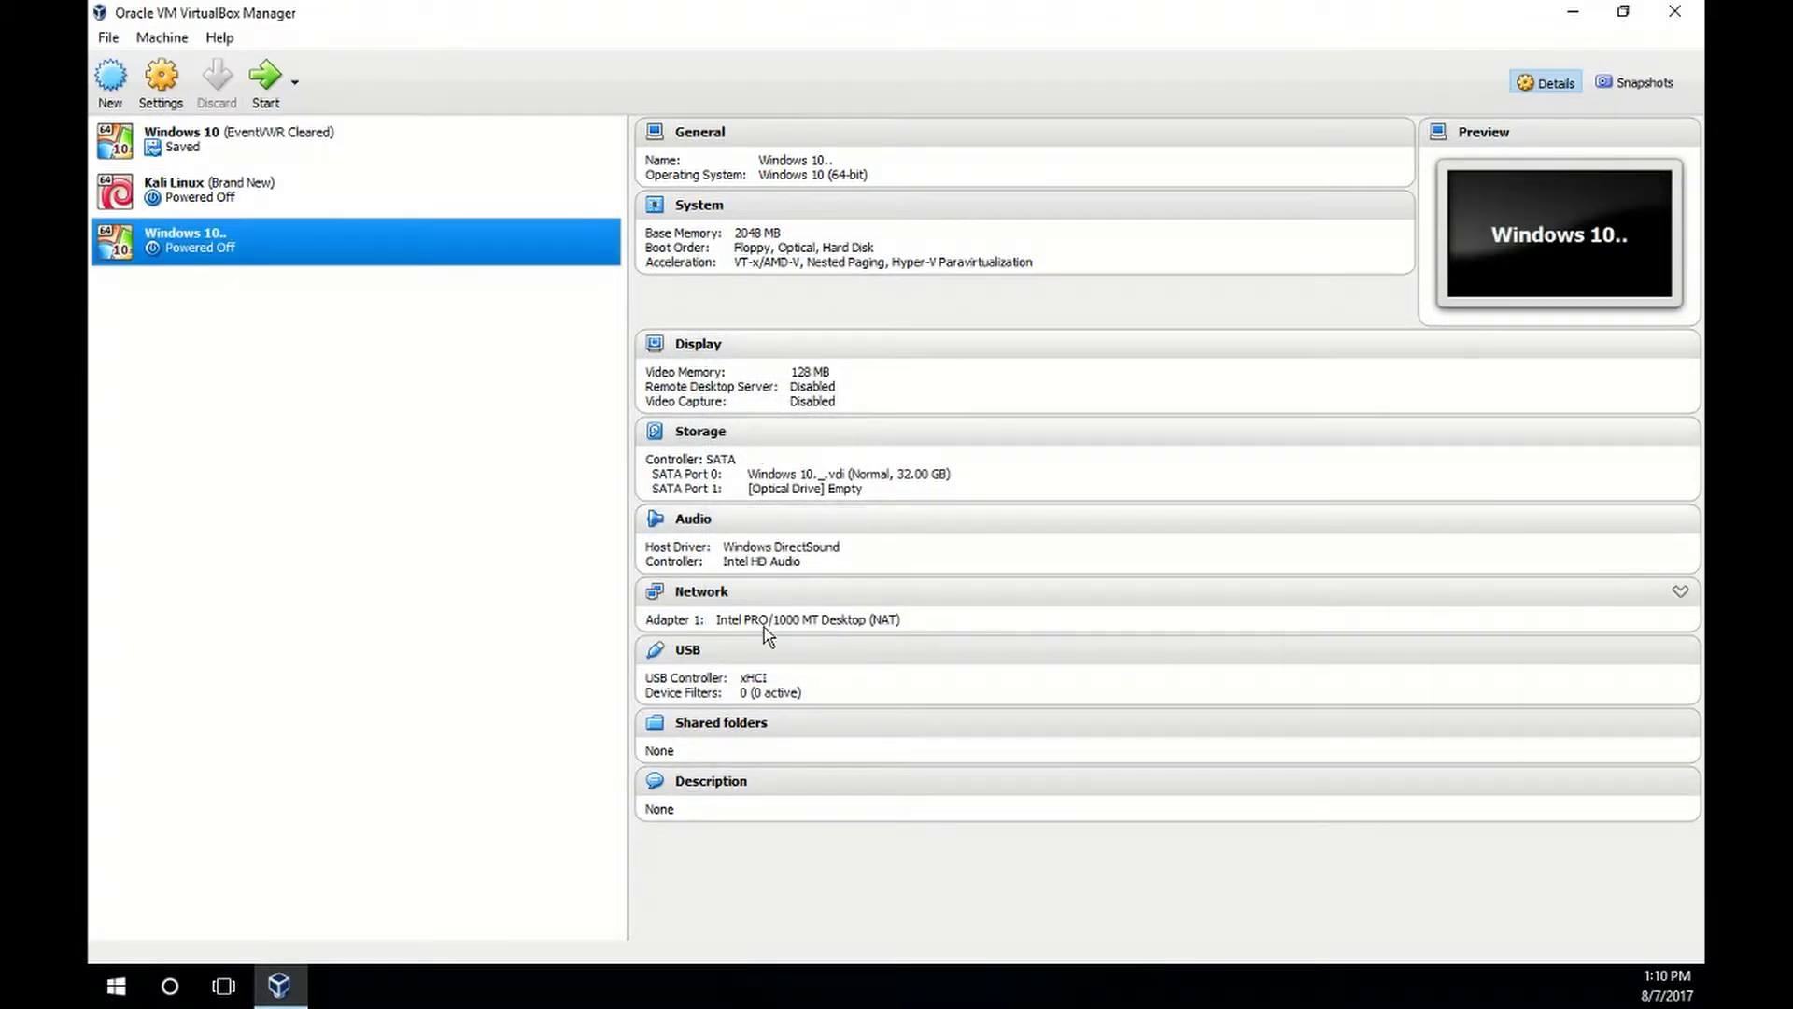
- Open the Windows 10.. machine's settings and review its shared clipboard, drag-and-drop, description and encryption options
click(163, 82)
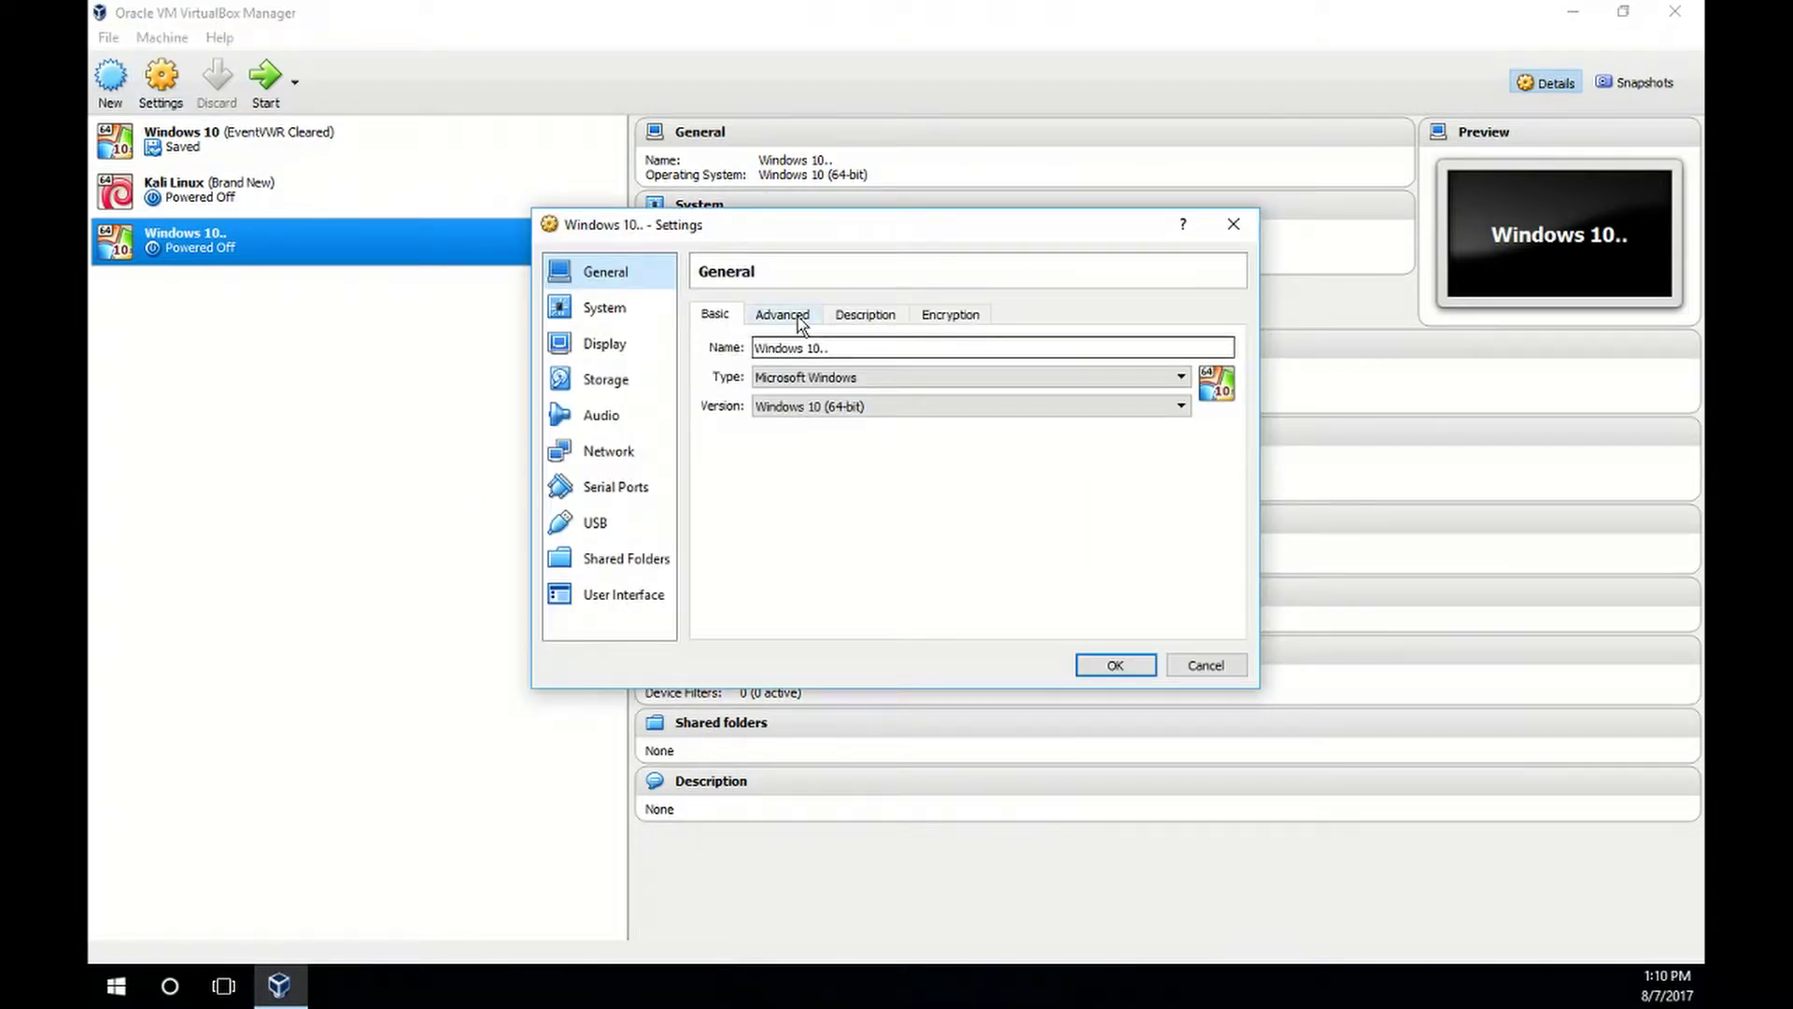
click(798, 316)
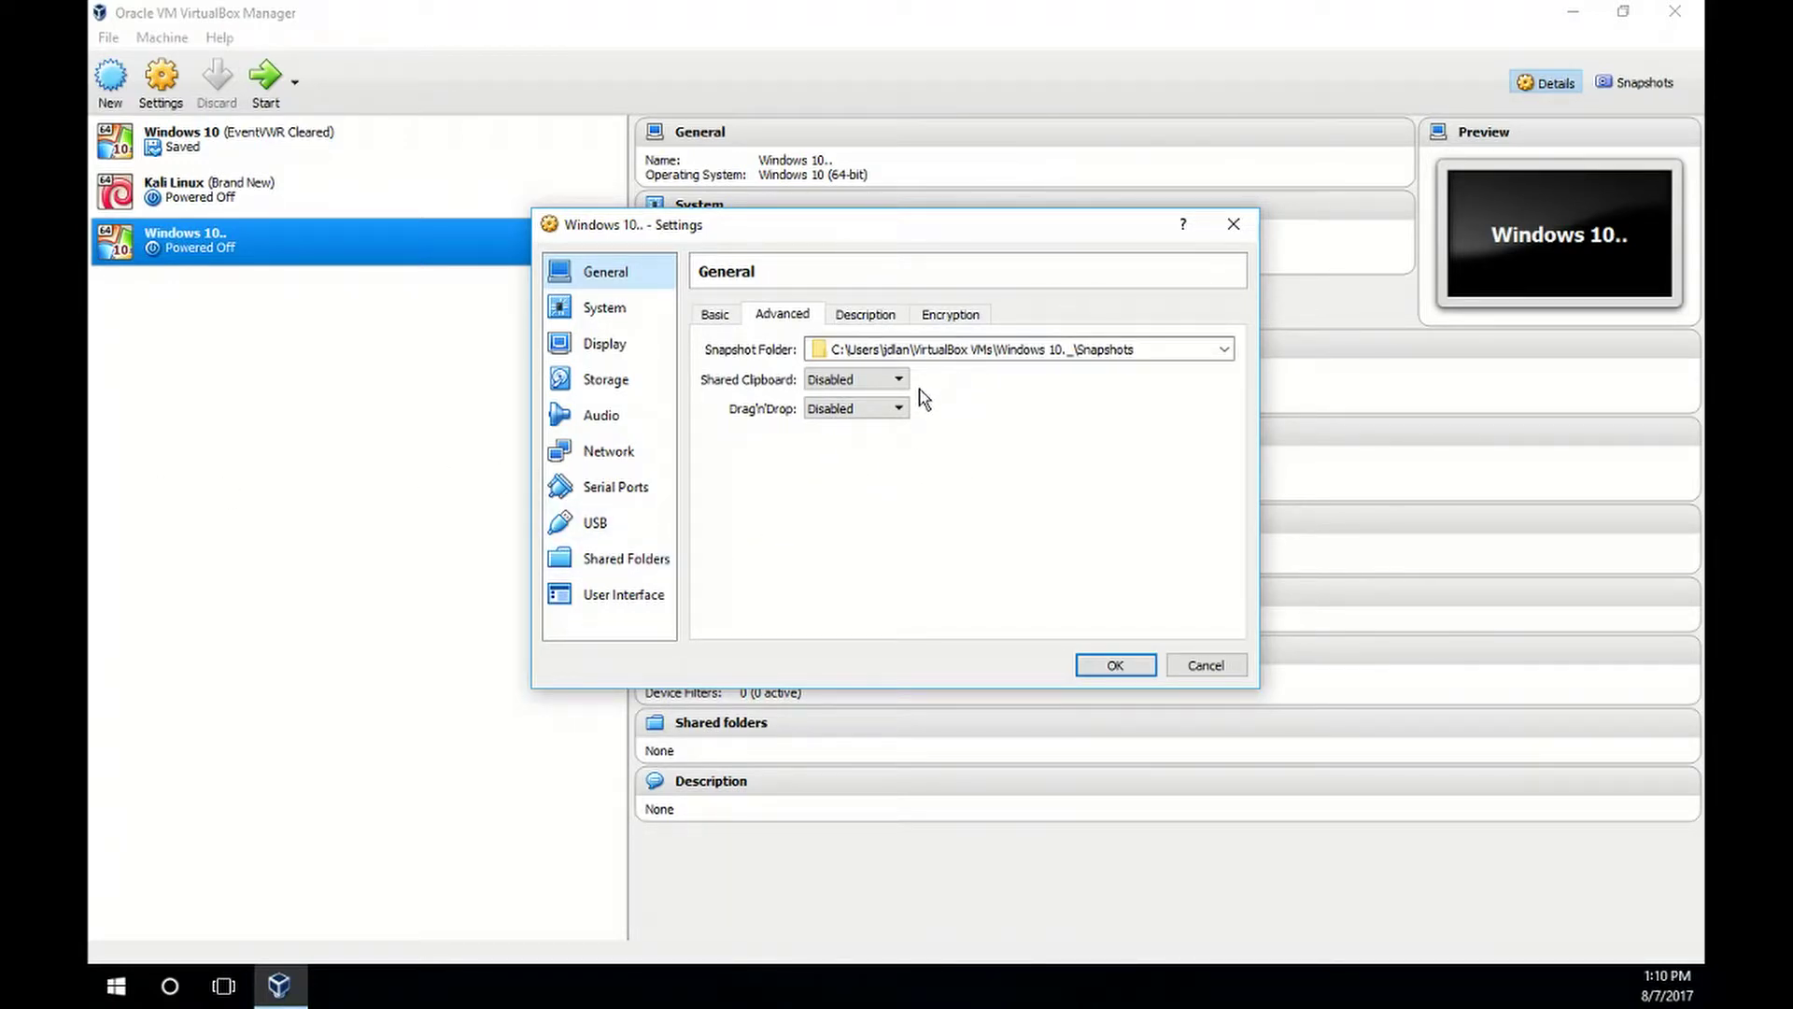
click(883, 379)
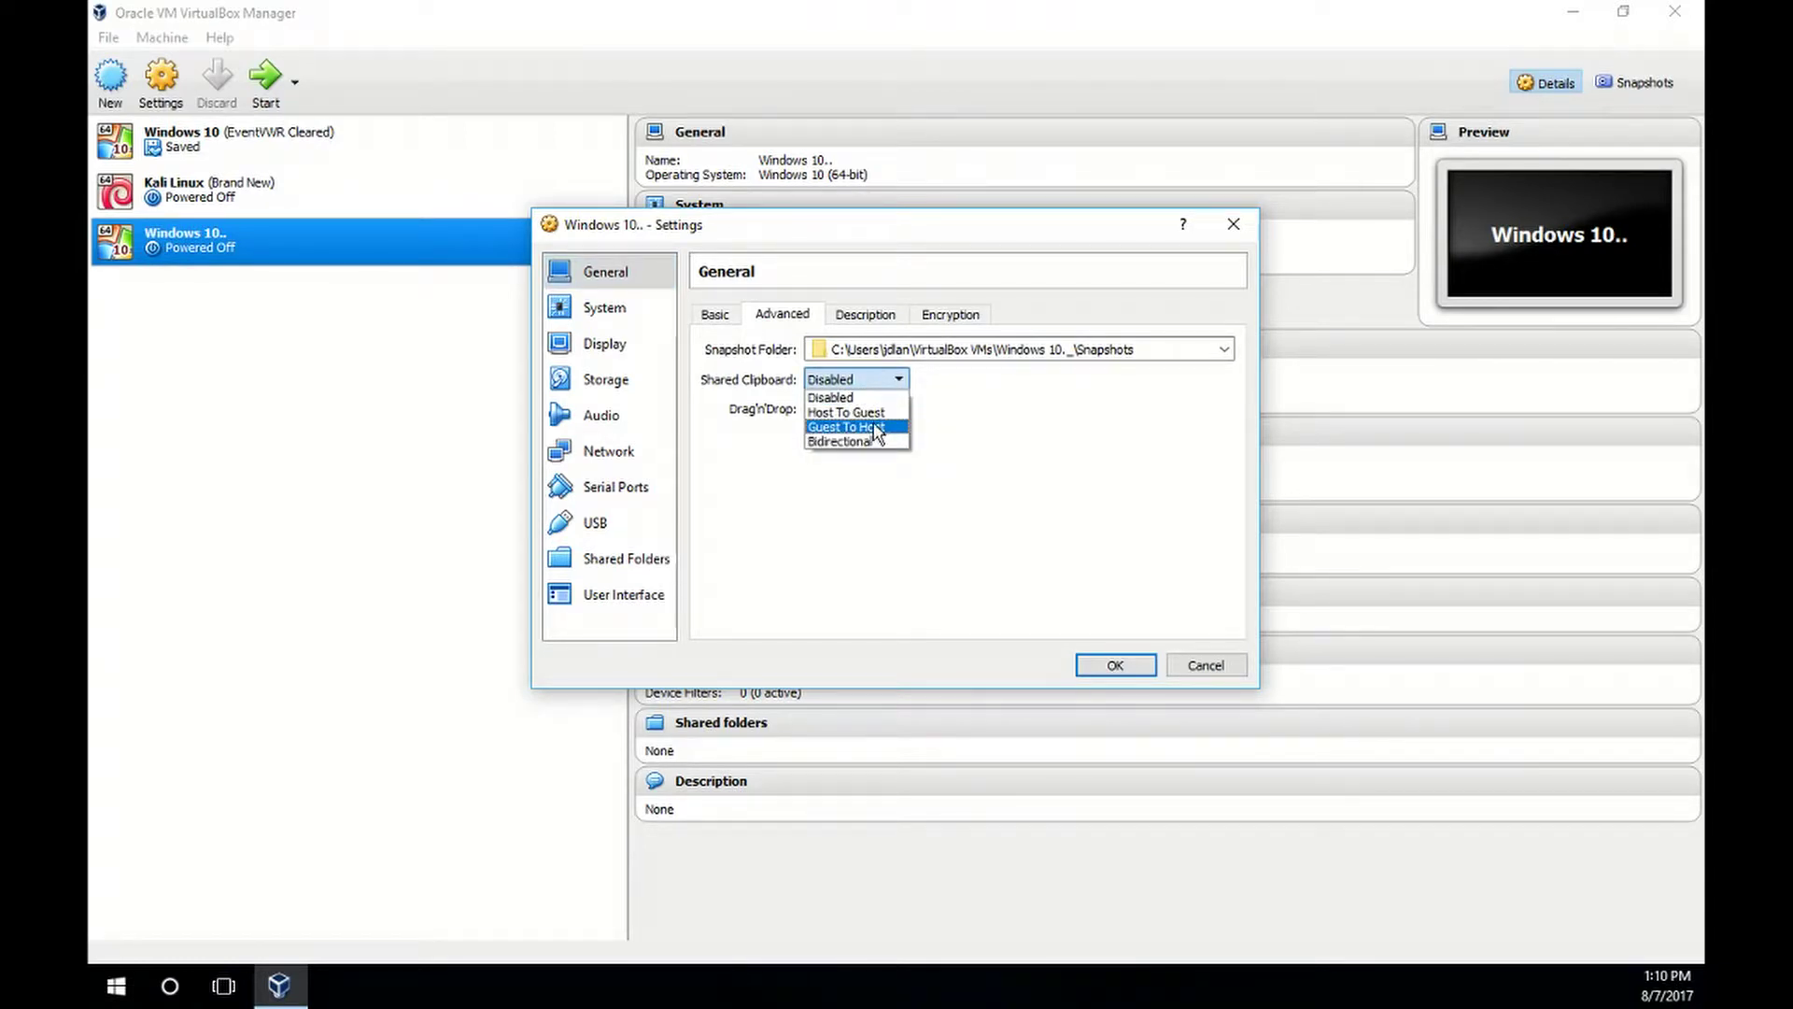
click(1062, 431)
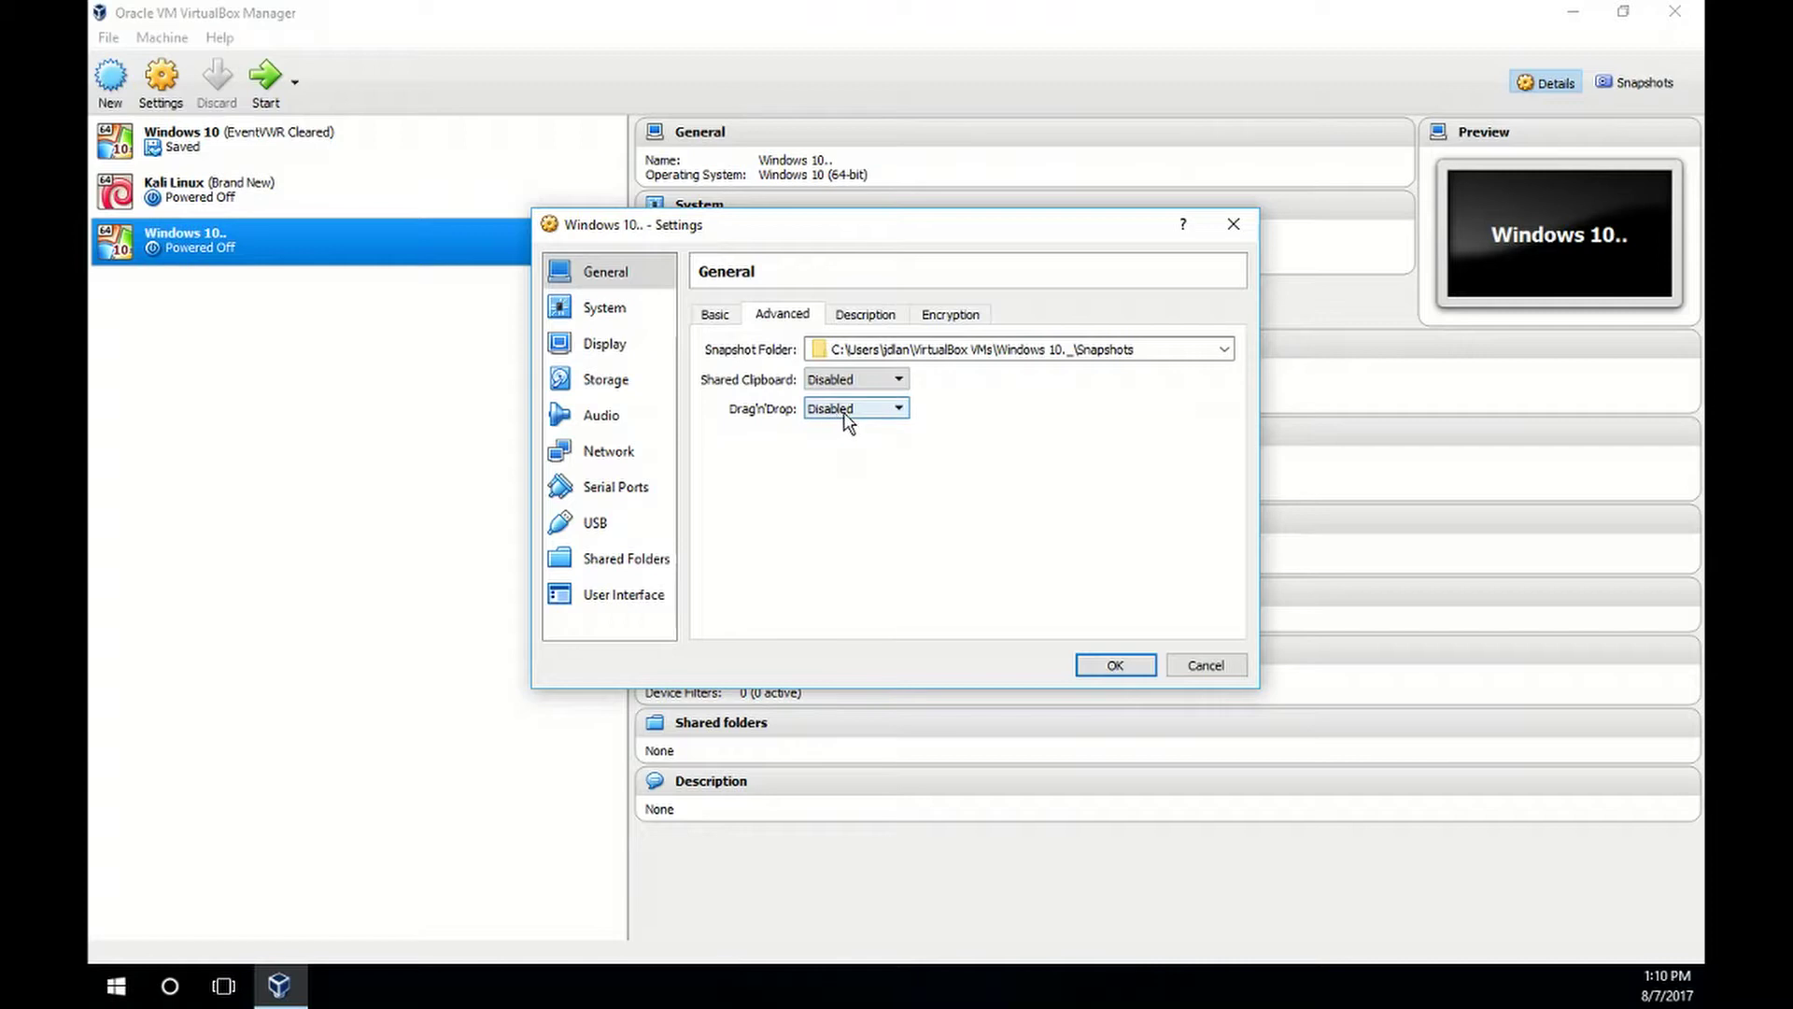
click(841, 411)
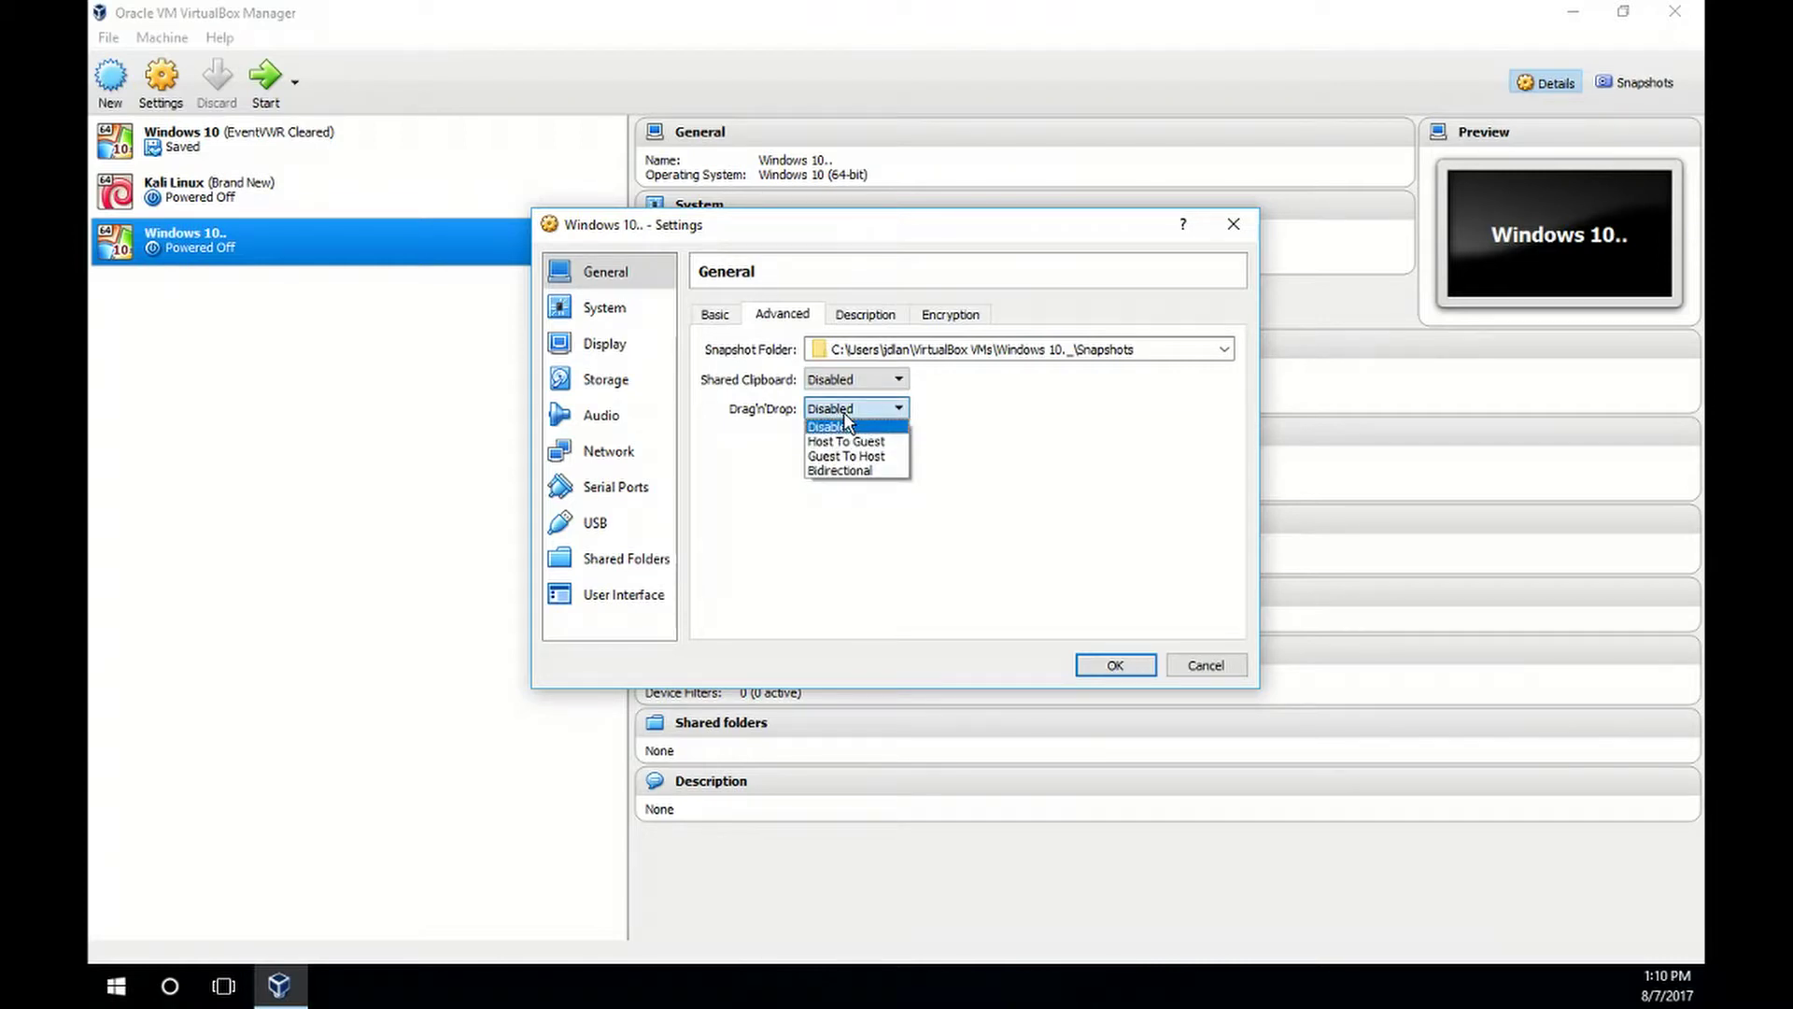
click(843, 411)
click(859, 317)
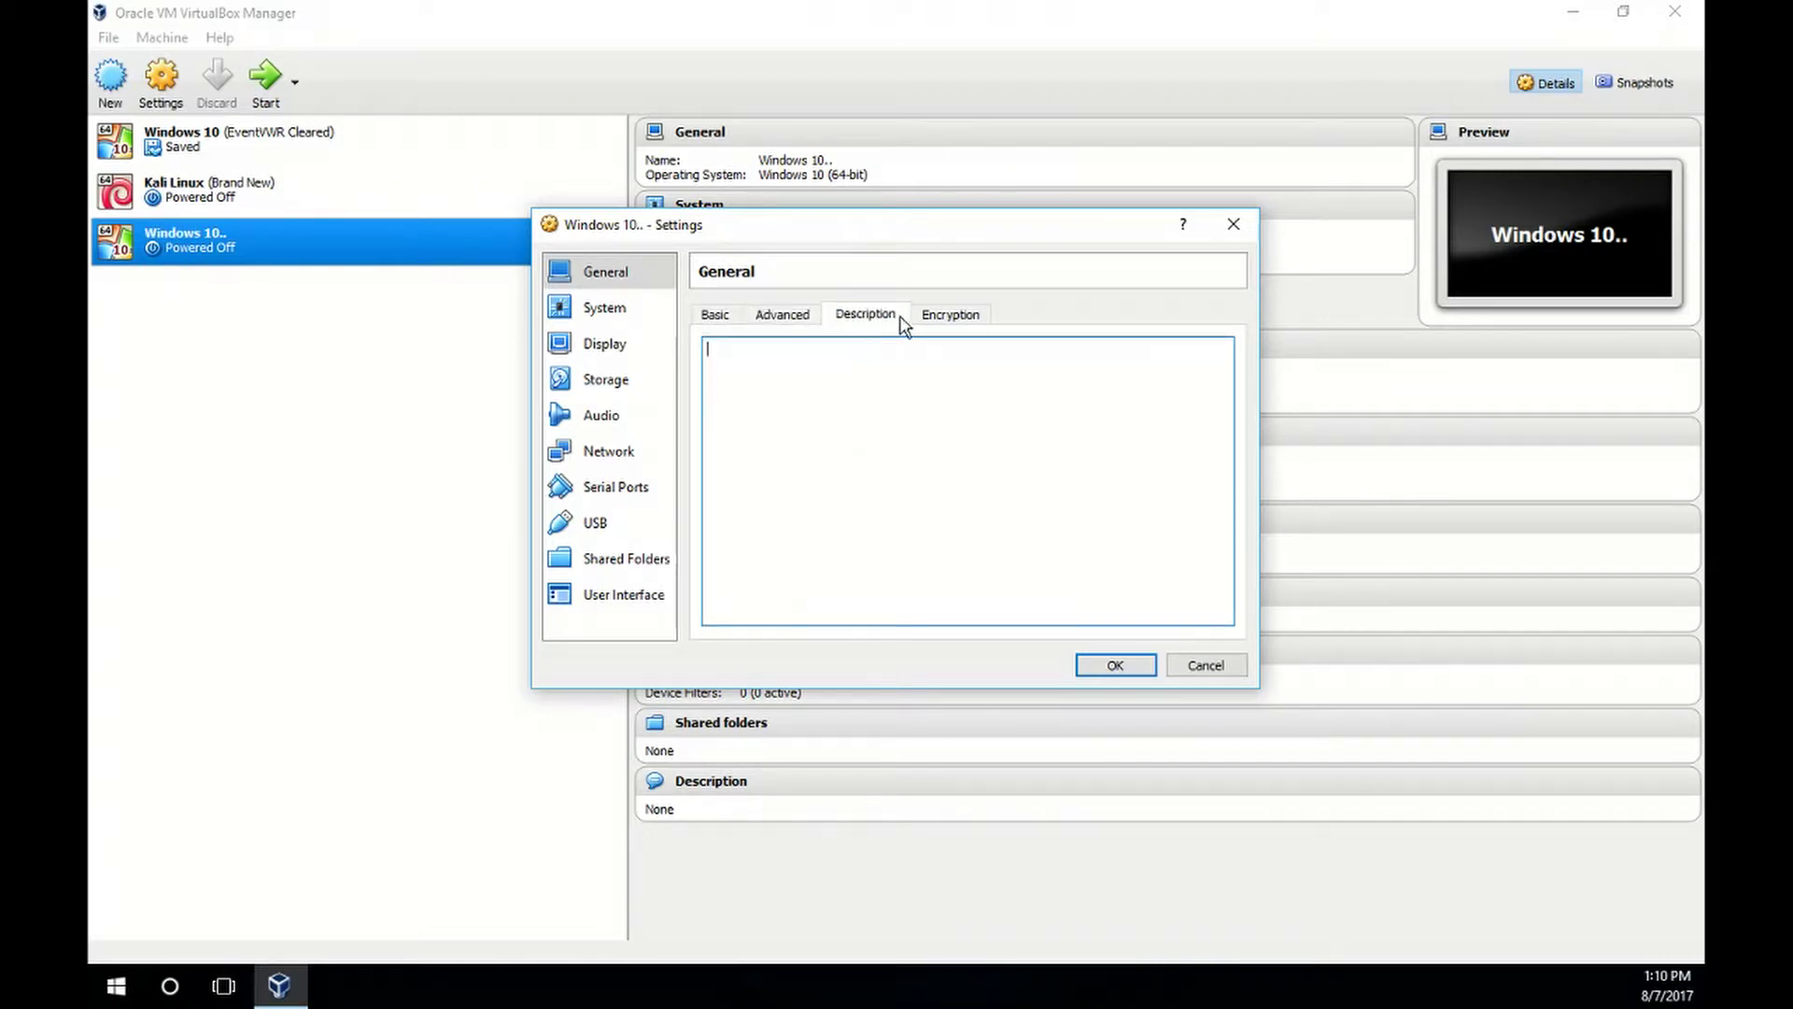
click(929, 318)
- Exclude Floppy from the machine's boot order and enable Hardware Clock in UTC Time
click(627, 318)
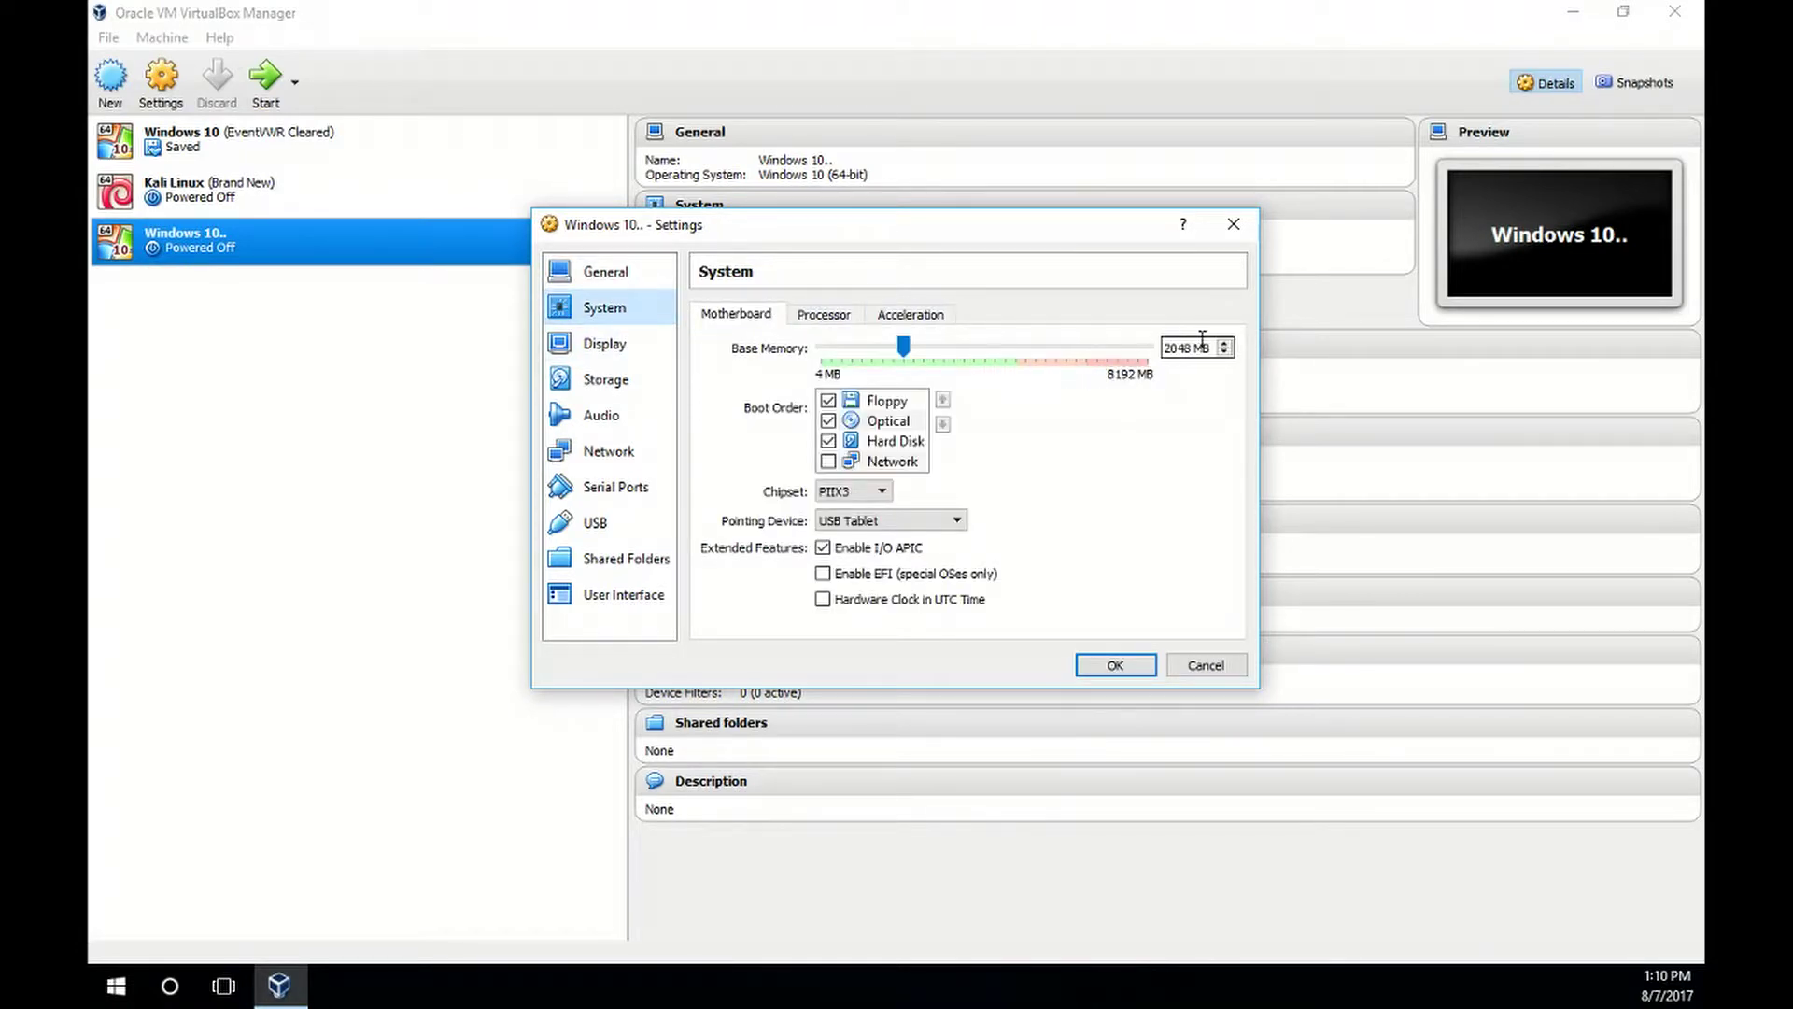
click(828, 400)
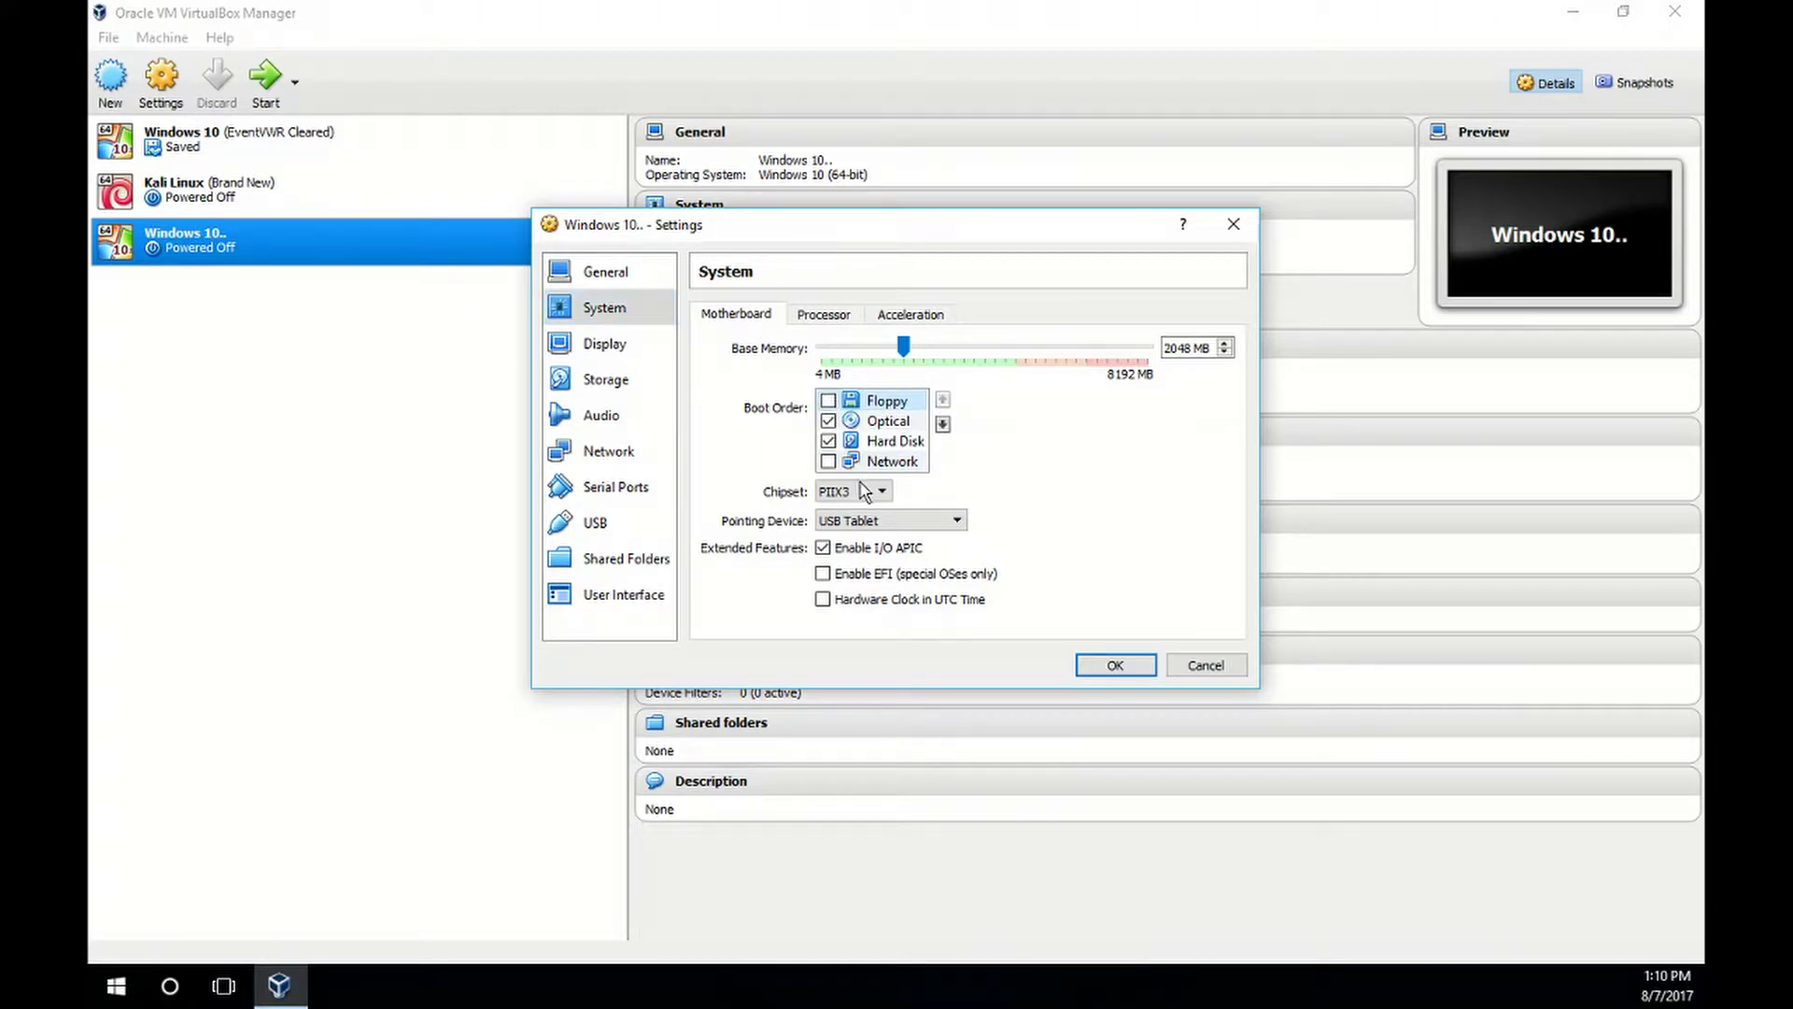
click(823, 600)
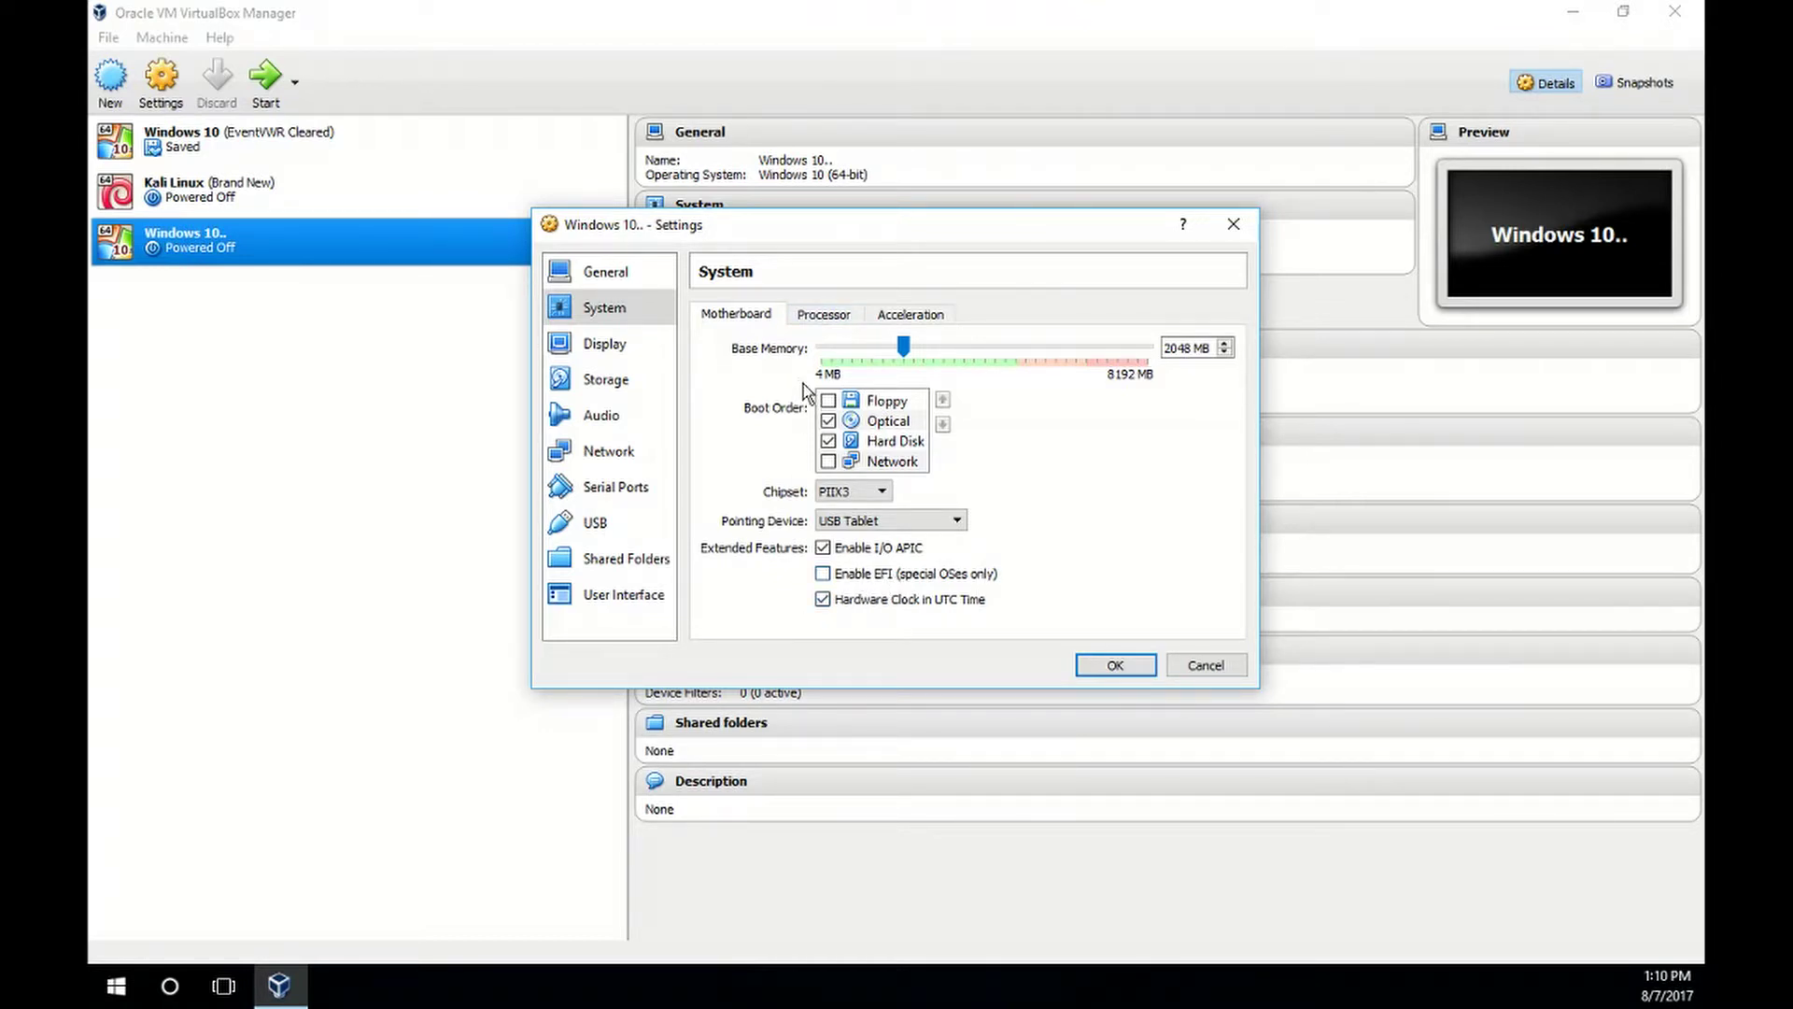
- Review the machine's processor and acceleration options and its screen, remote display and video capture settings
click(824, 315)
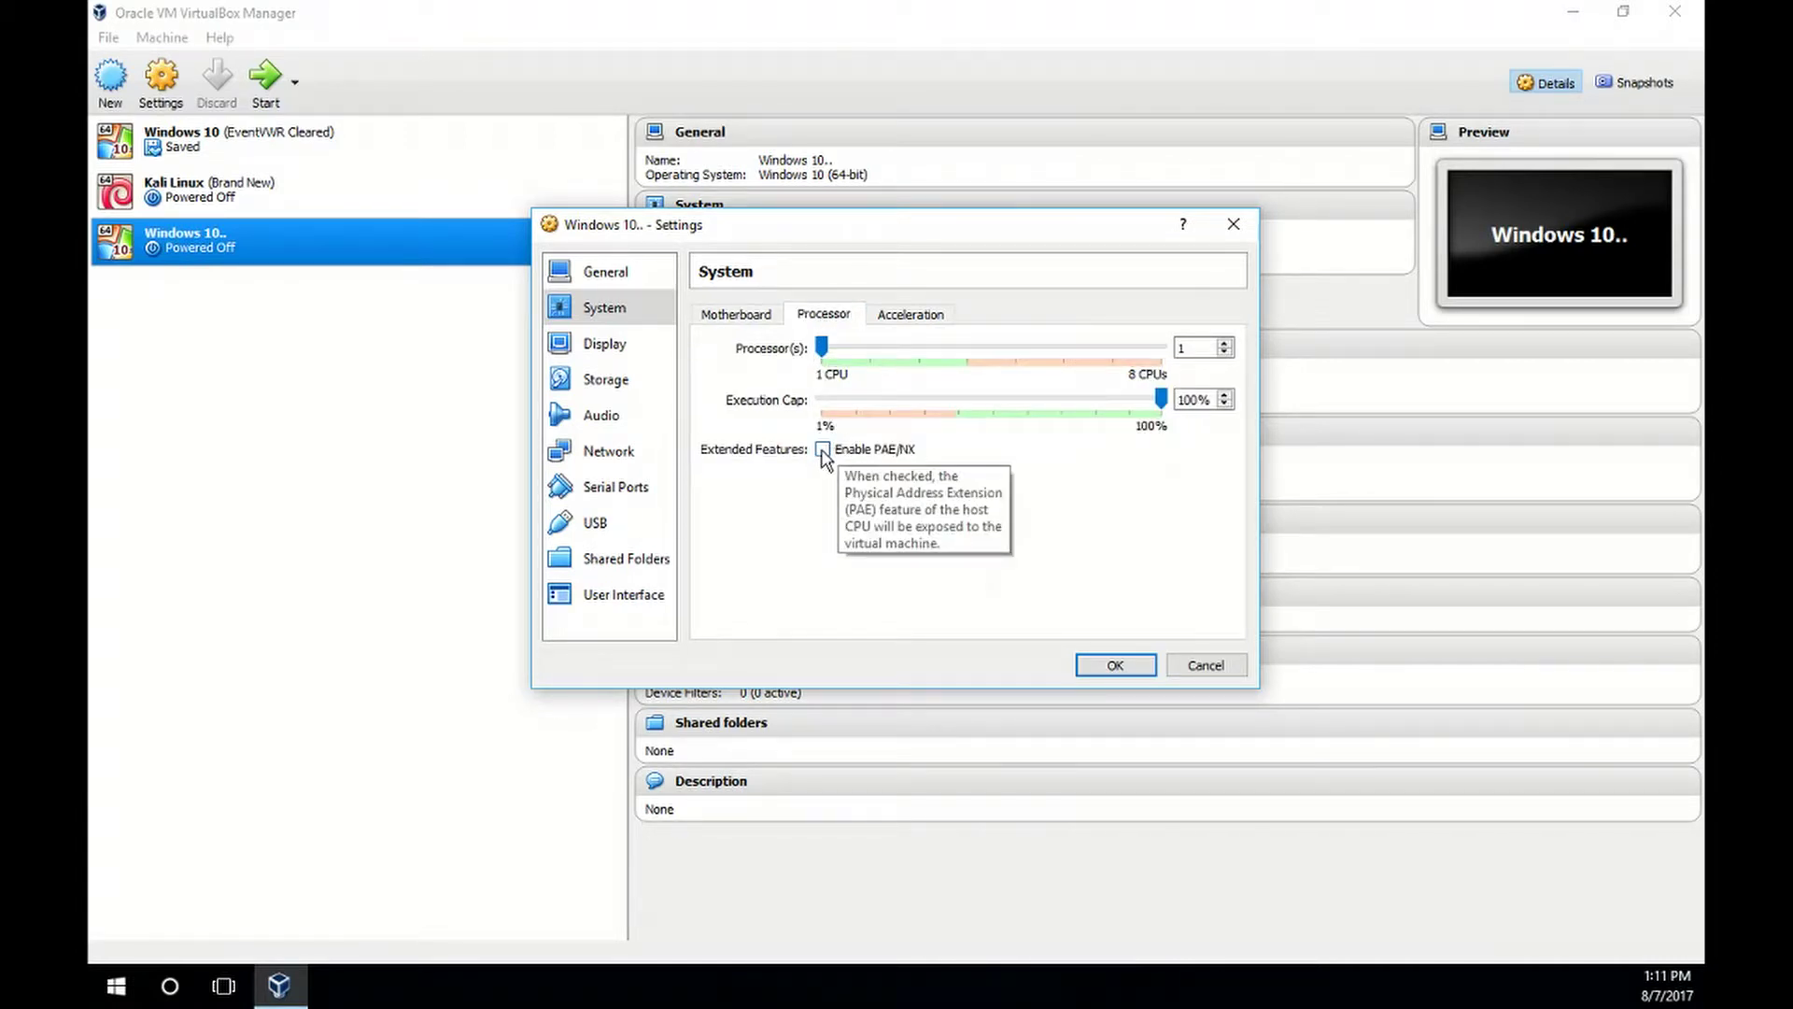
click(910, 314)
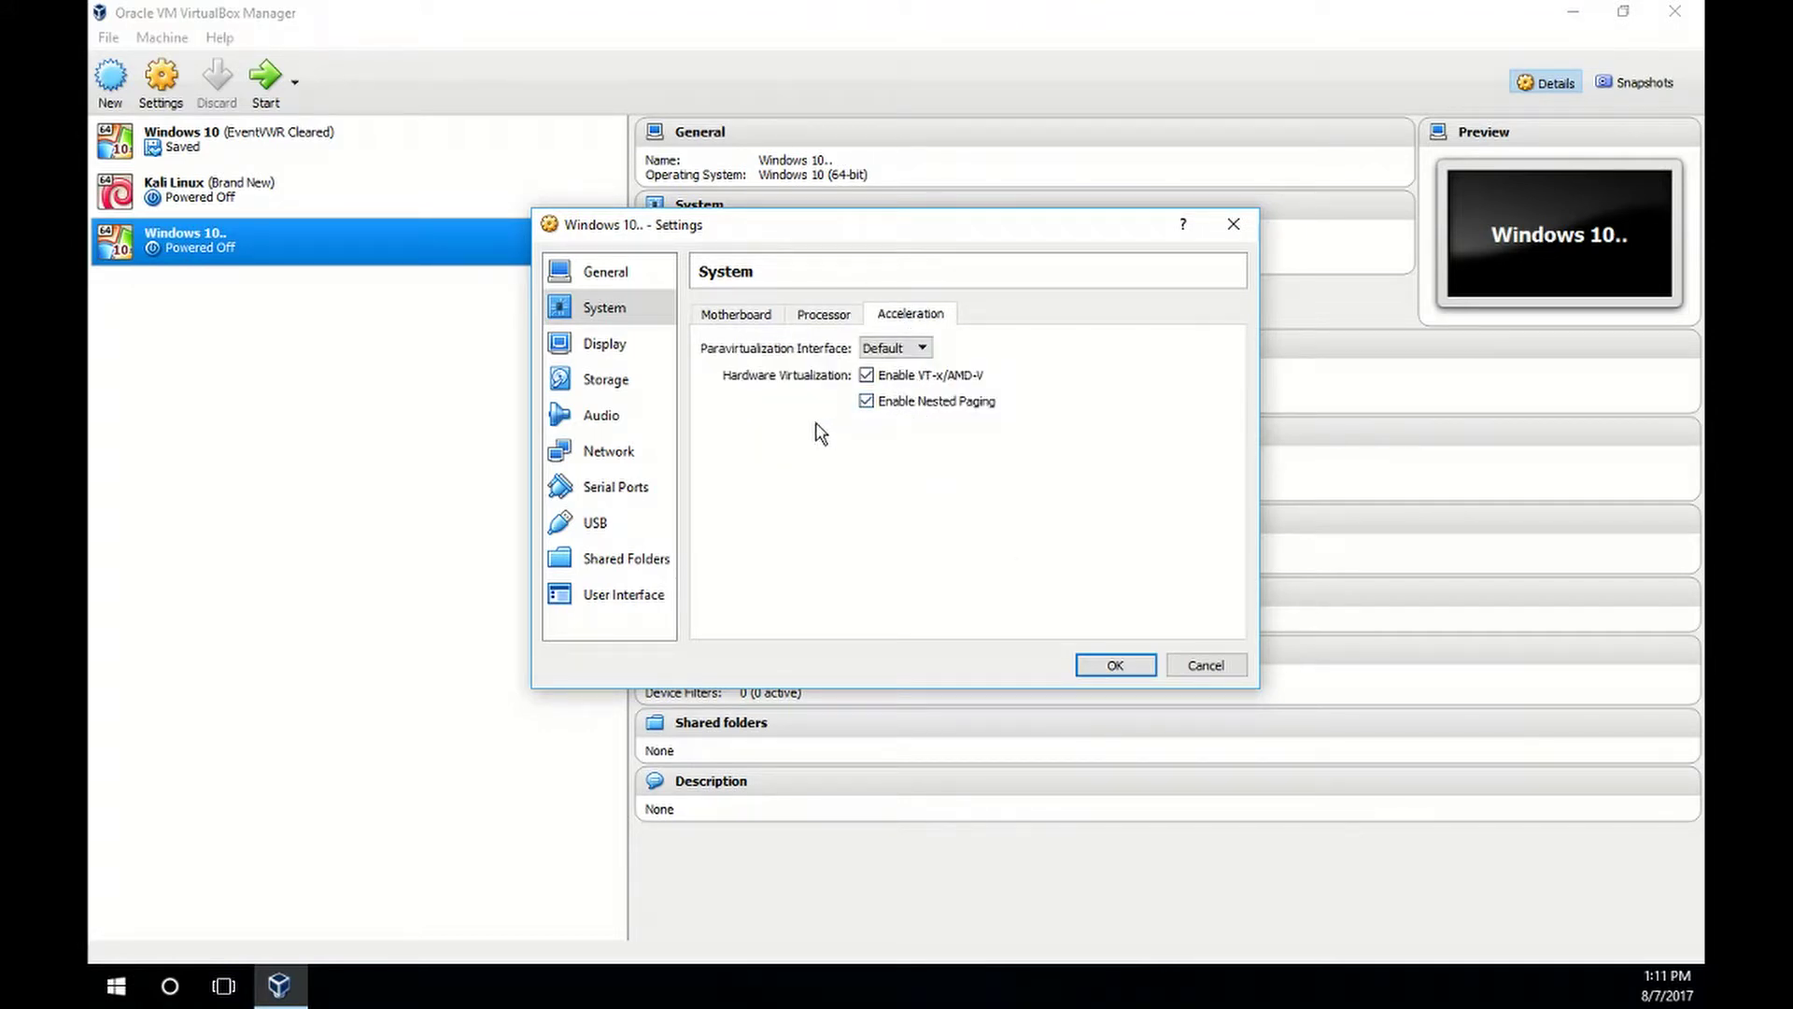
click(607, 343)
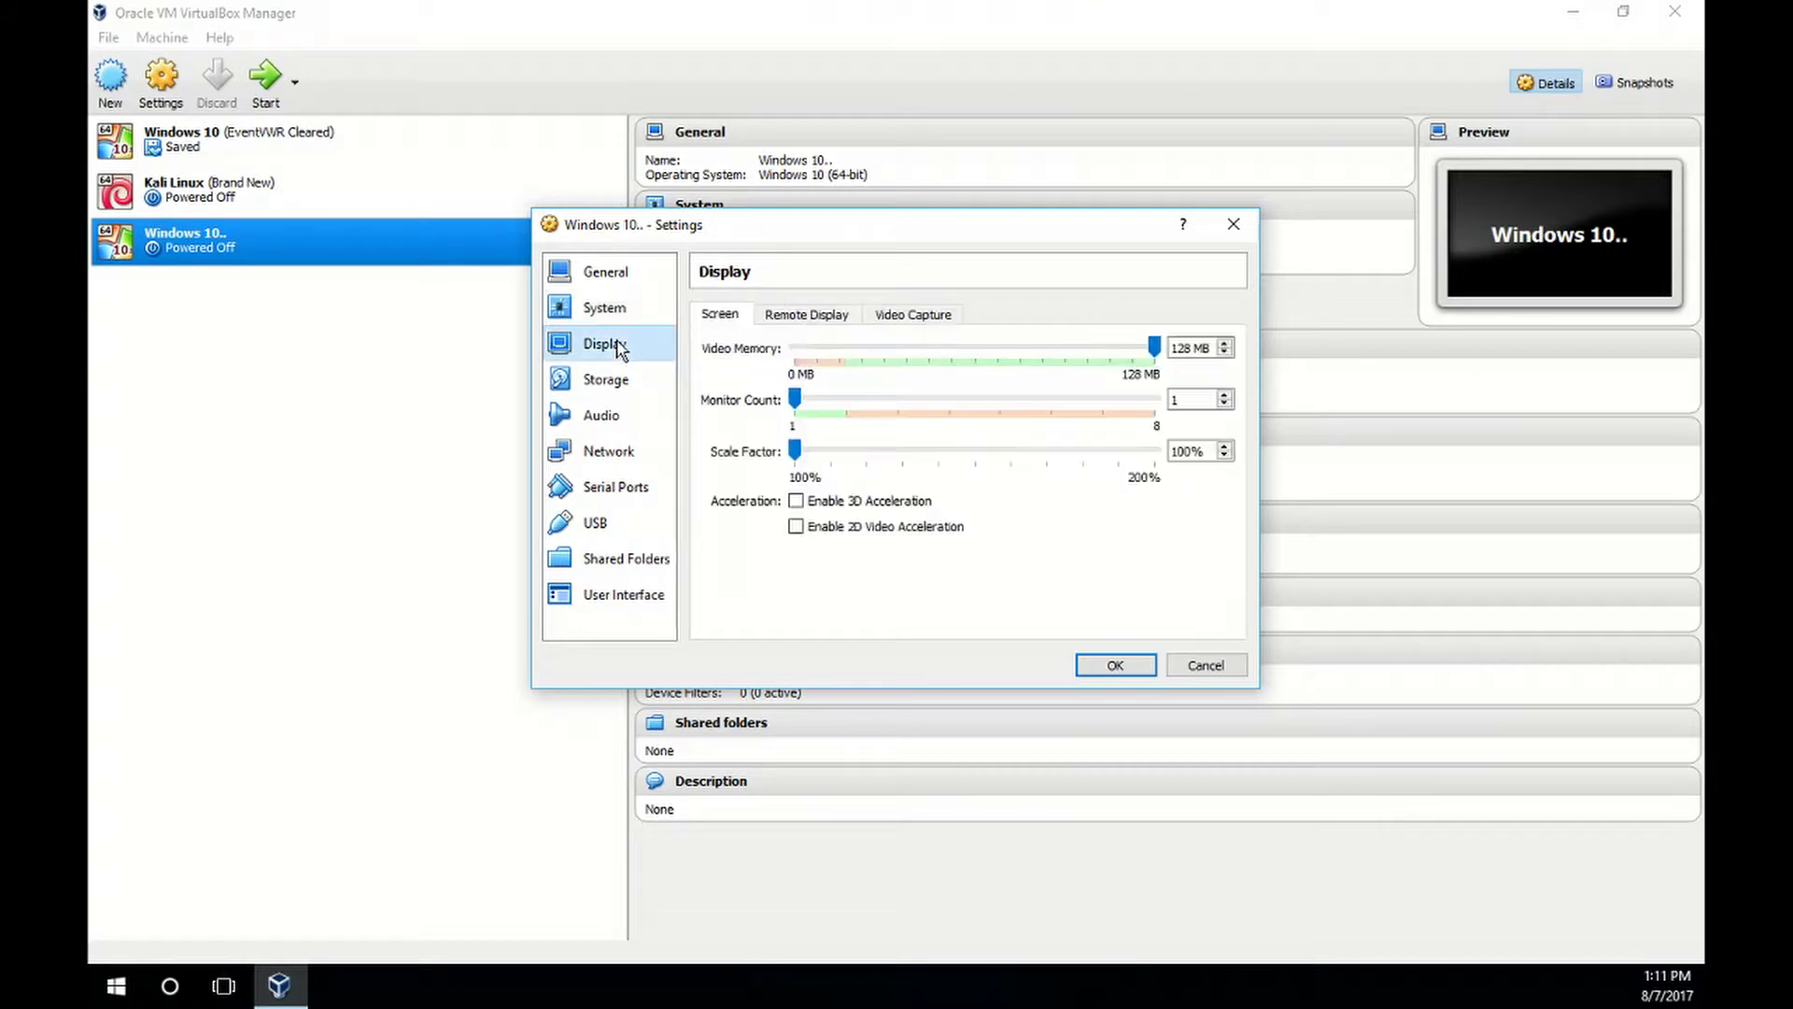
drag(1154, 348, 1168, 352)
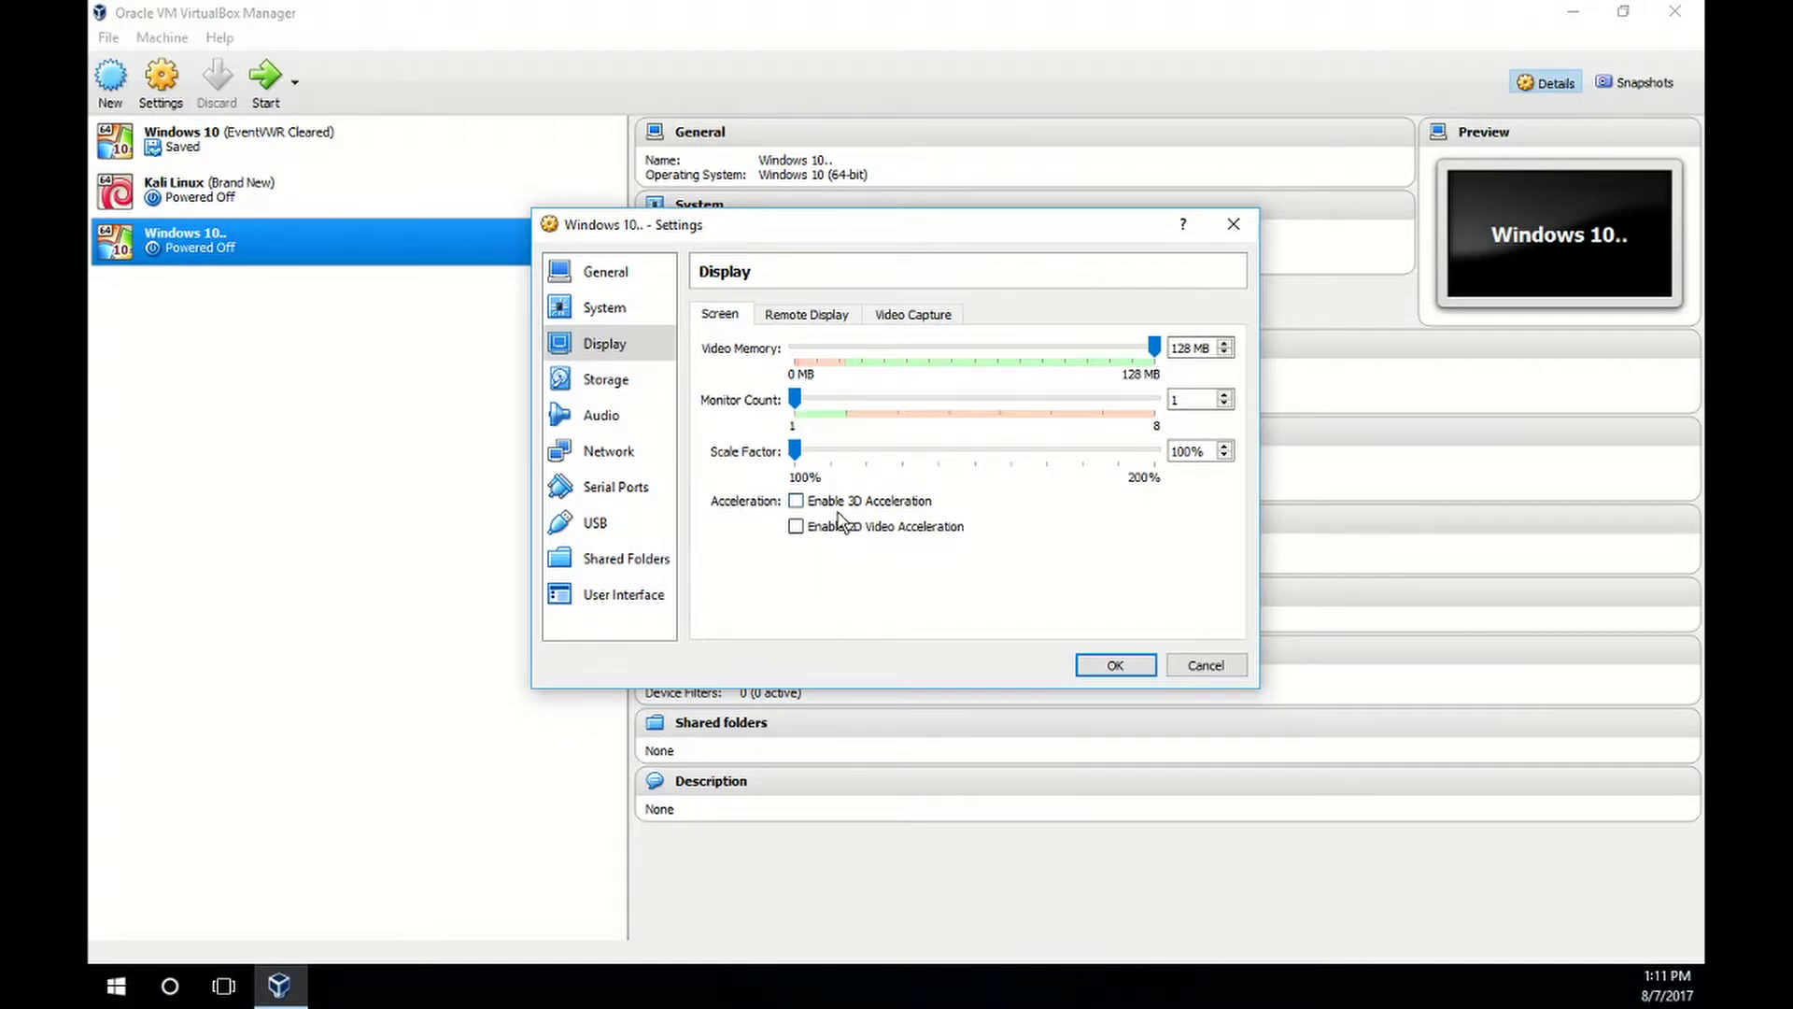
click(806, 315)
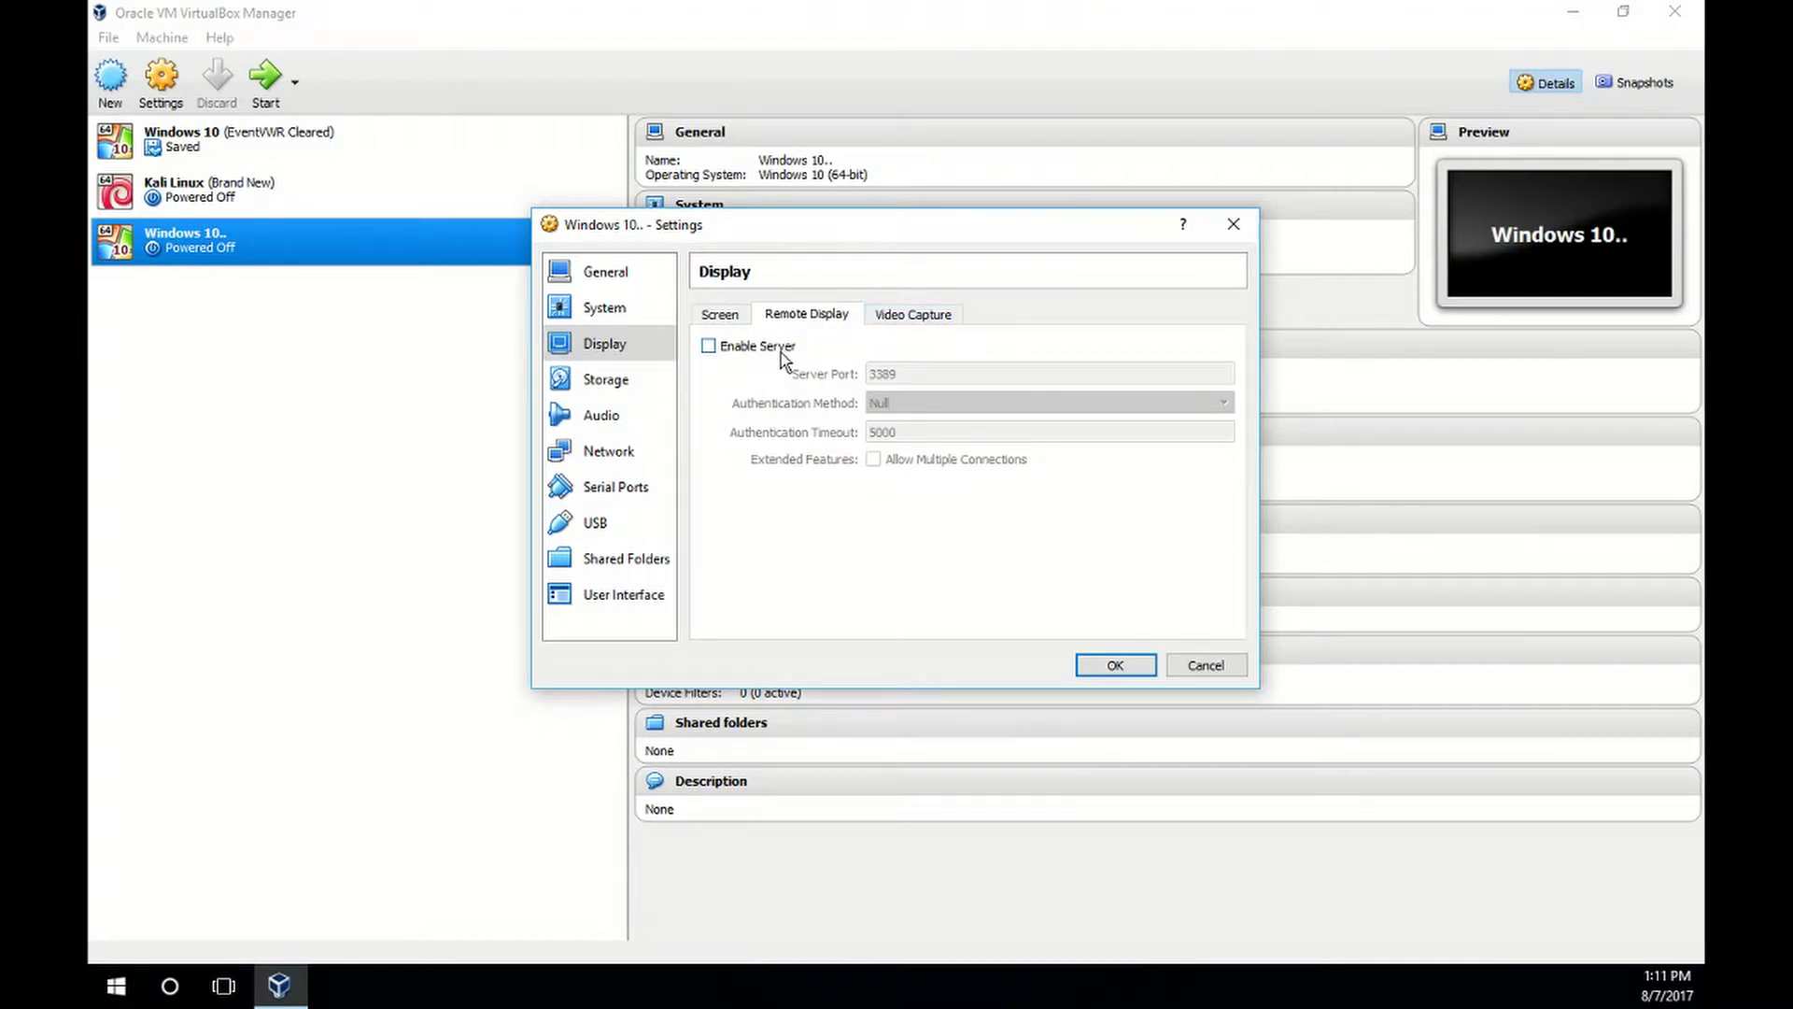
click(885, 318)
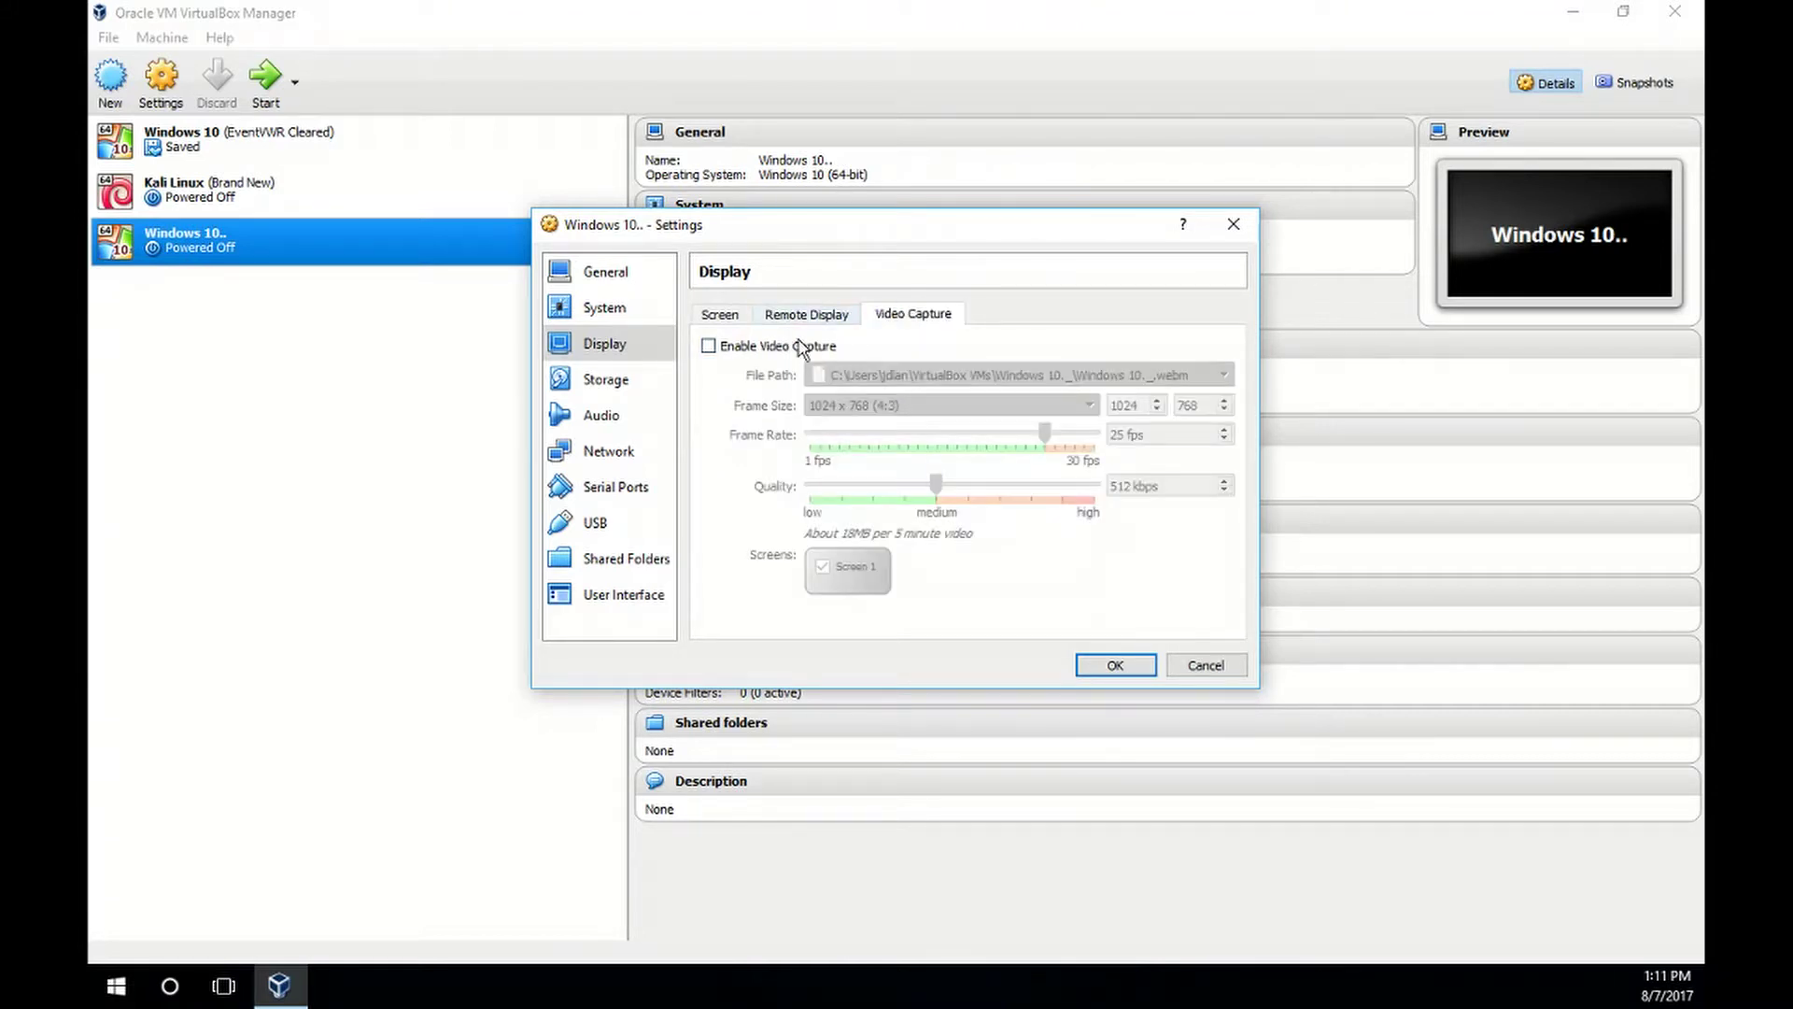
- Load Windows - Copy.iso from the Downloads folder into the machine's empty optical drive
click(656, 383)
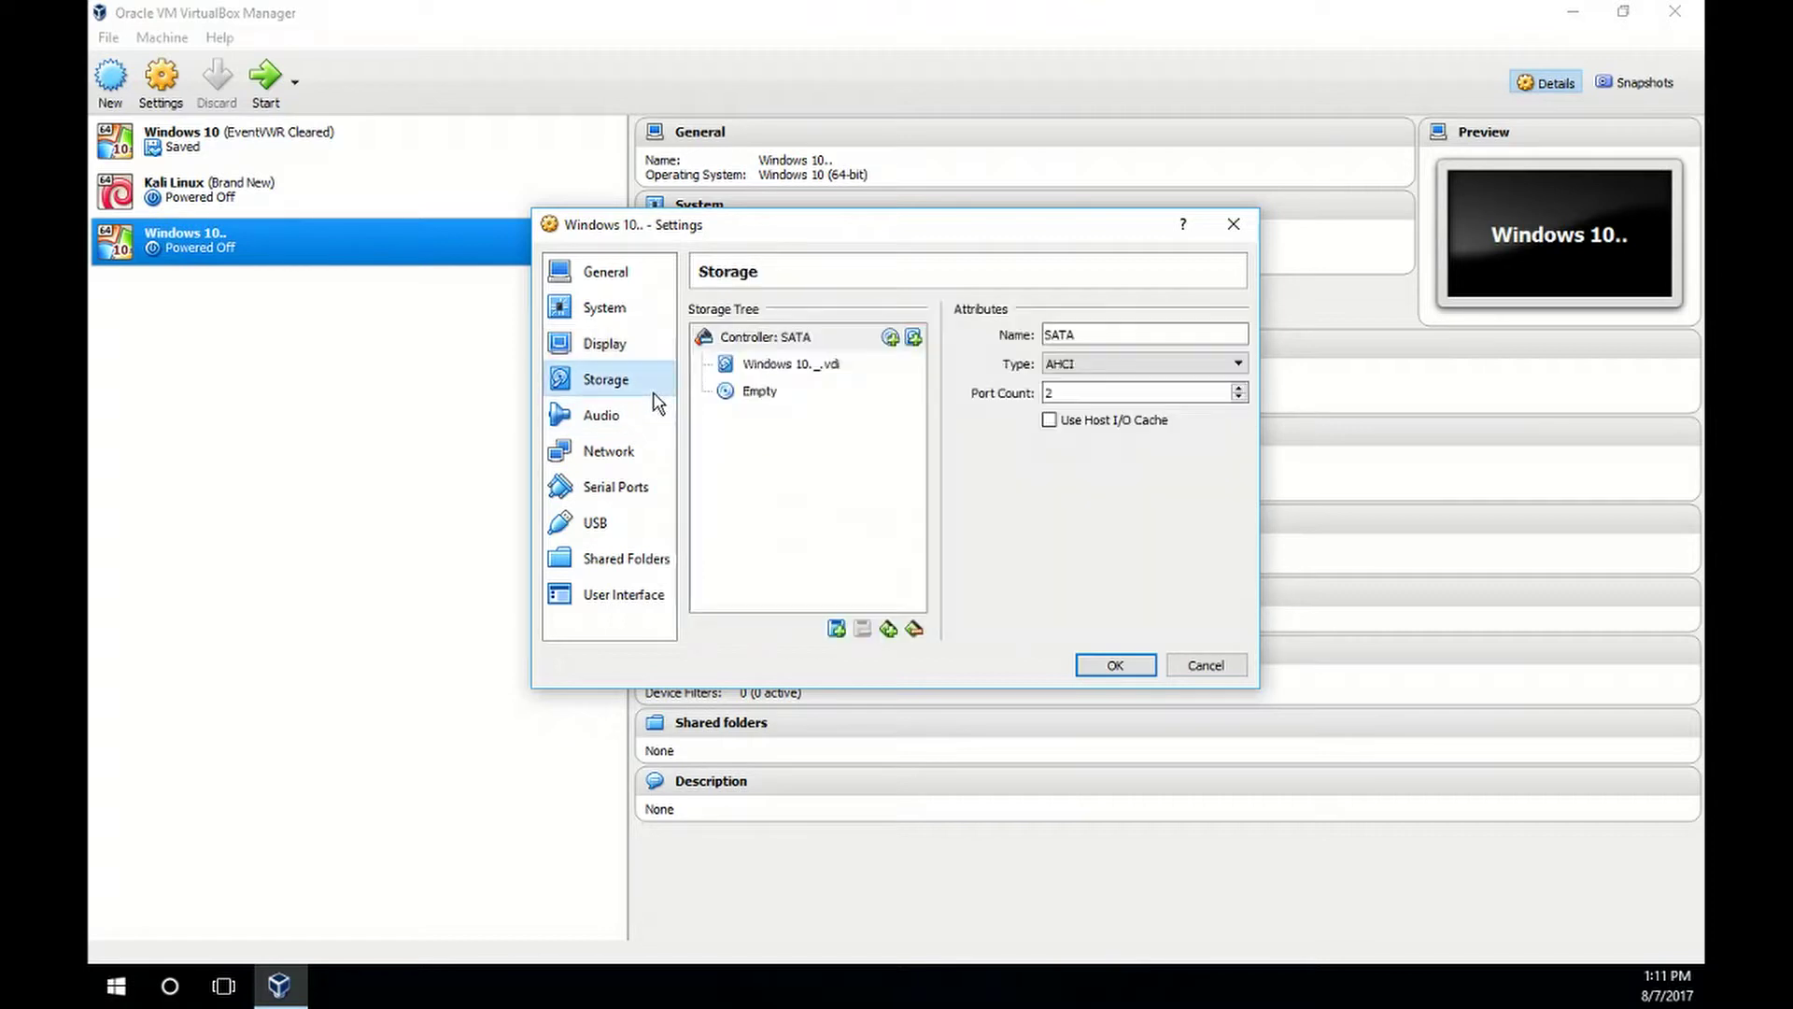
click(782, 398)
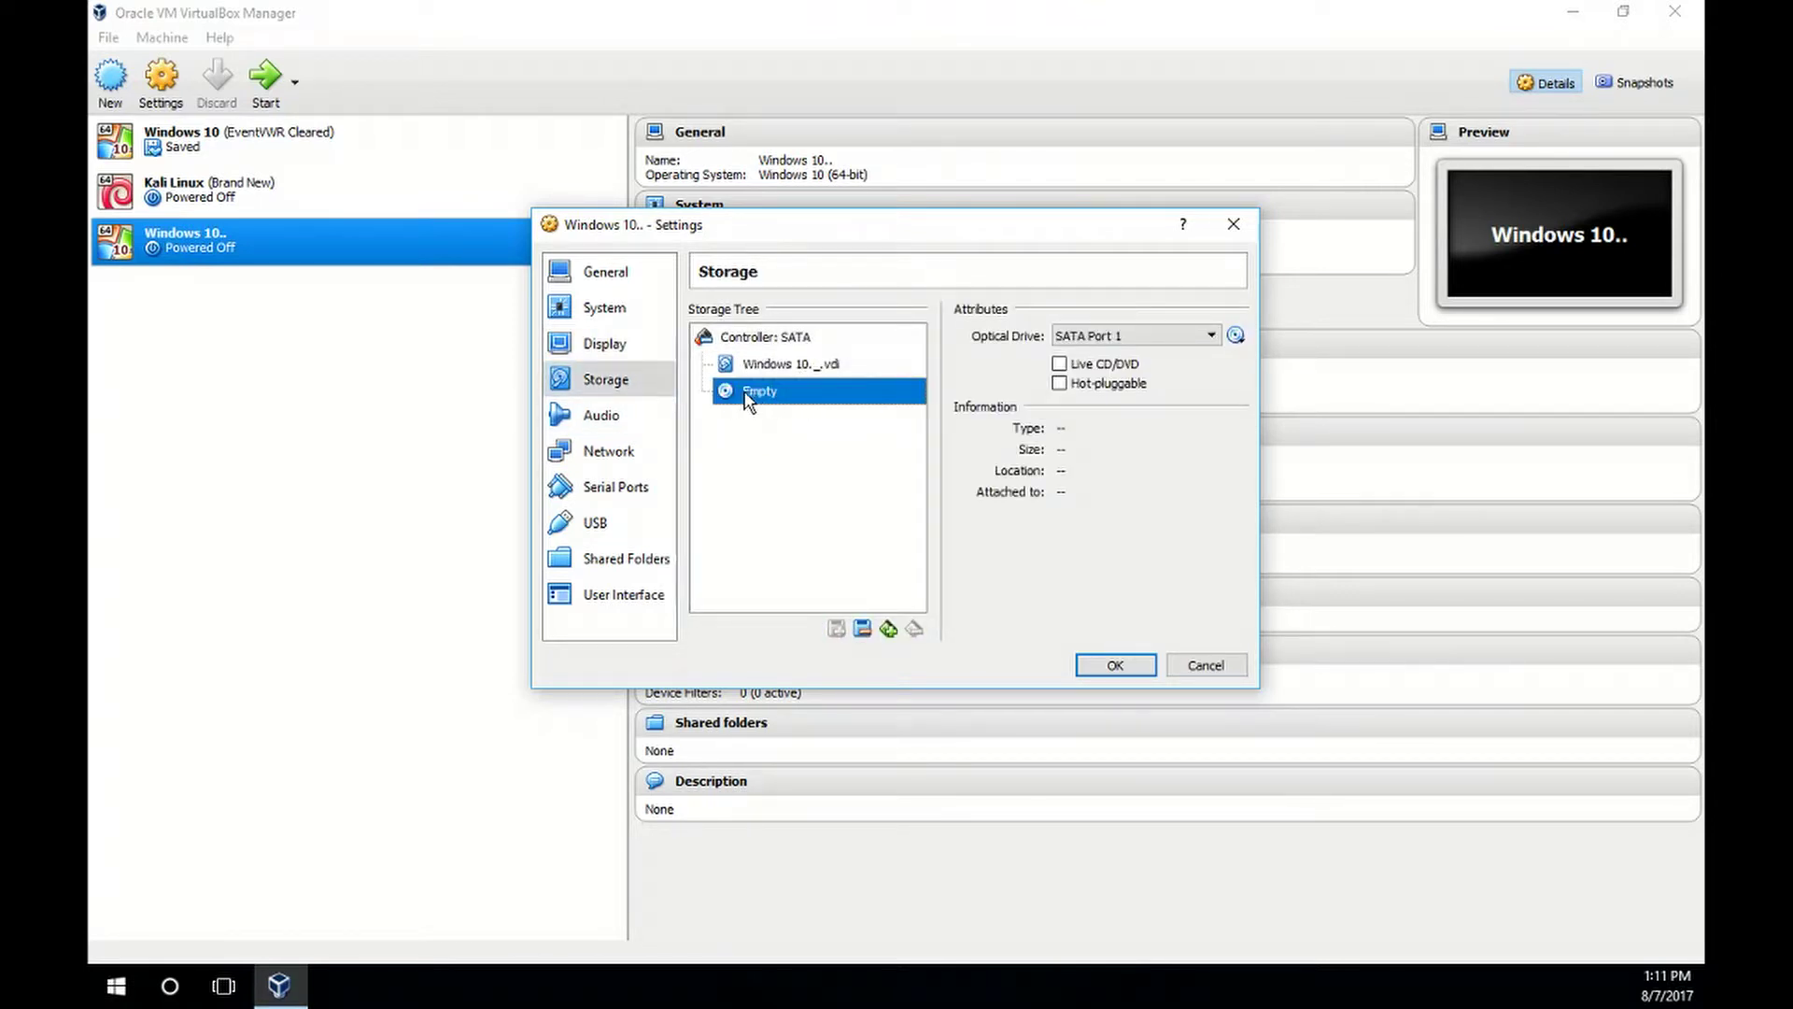
click(1235, 336)
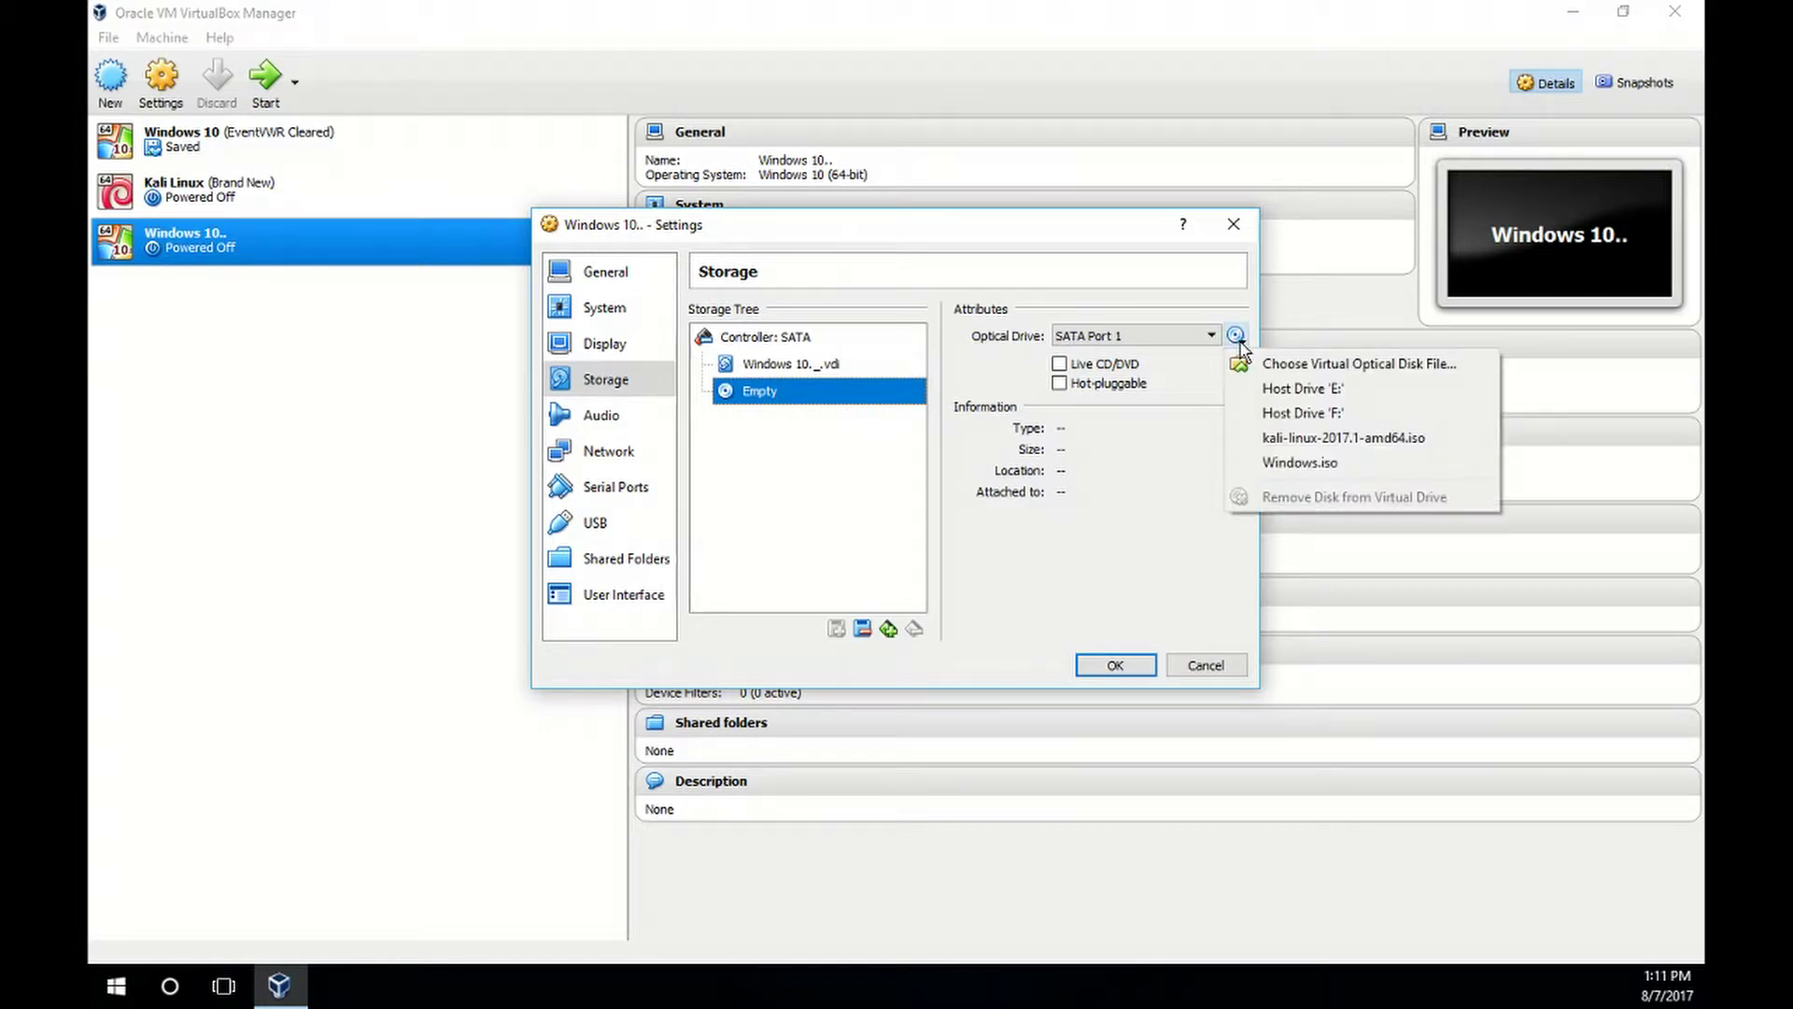
click(1243, 363)
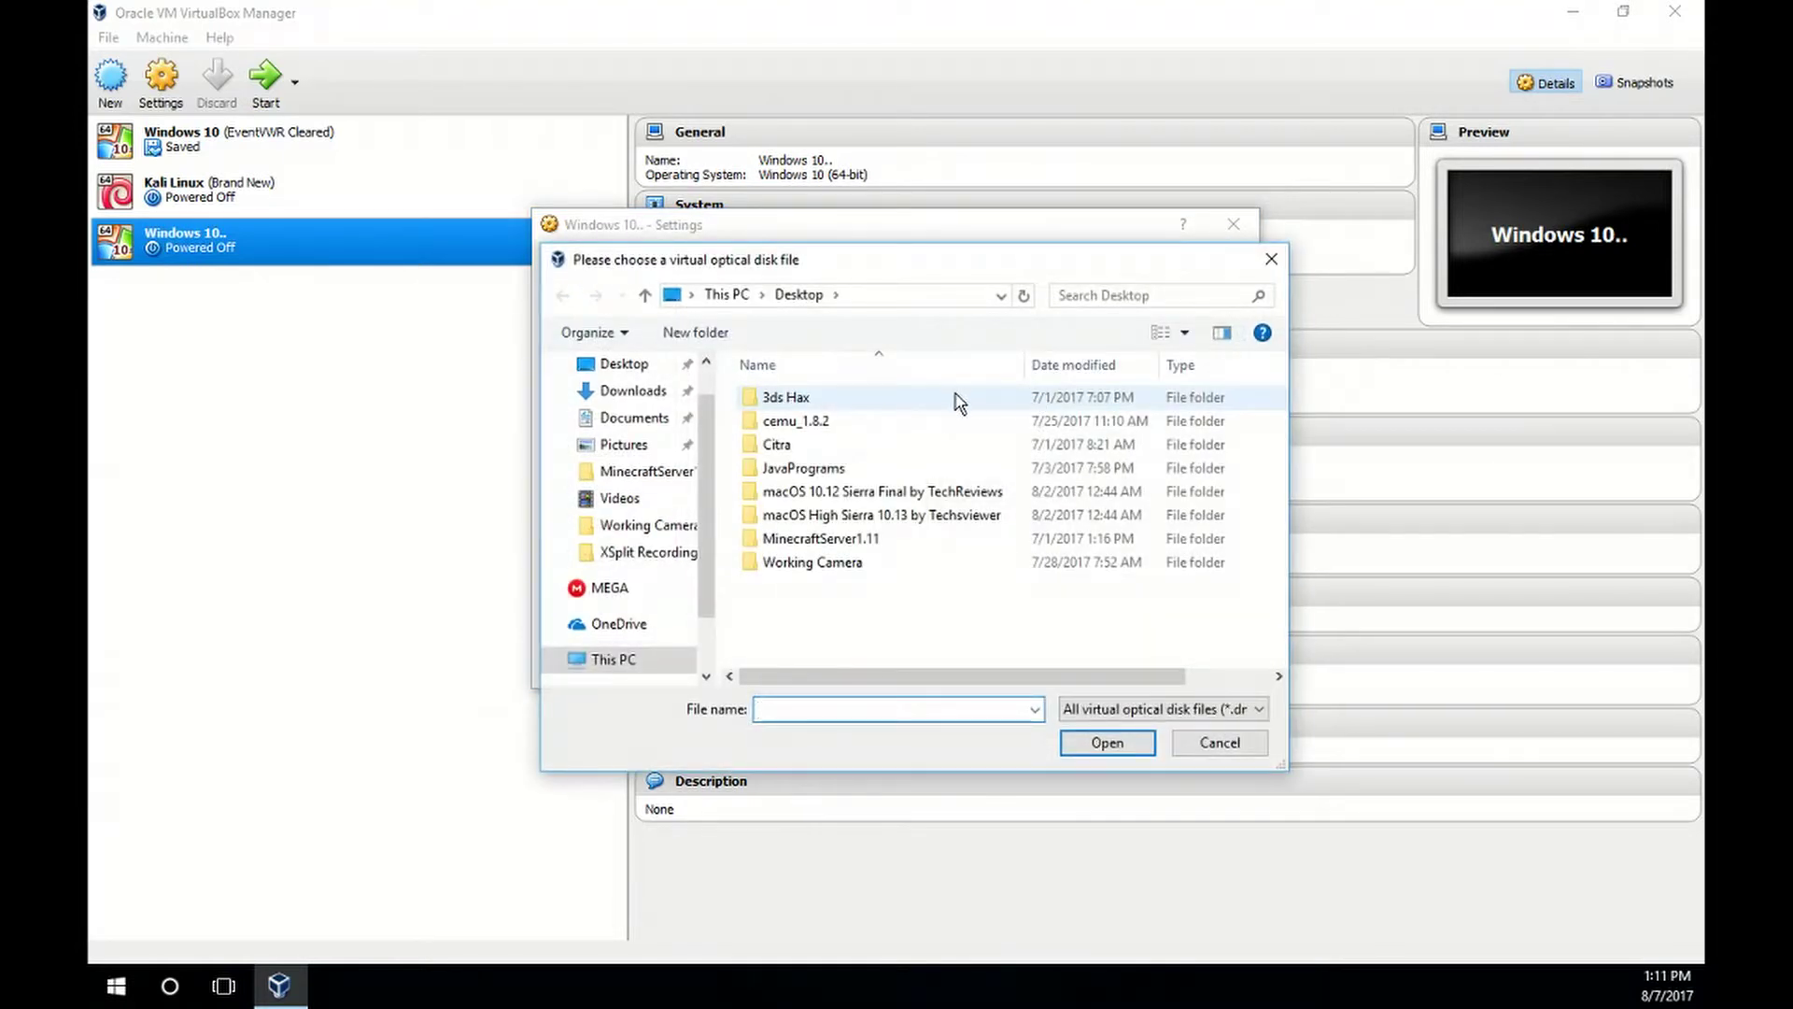
scroll(651, 441, up, 1)
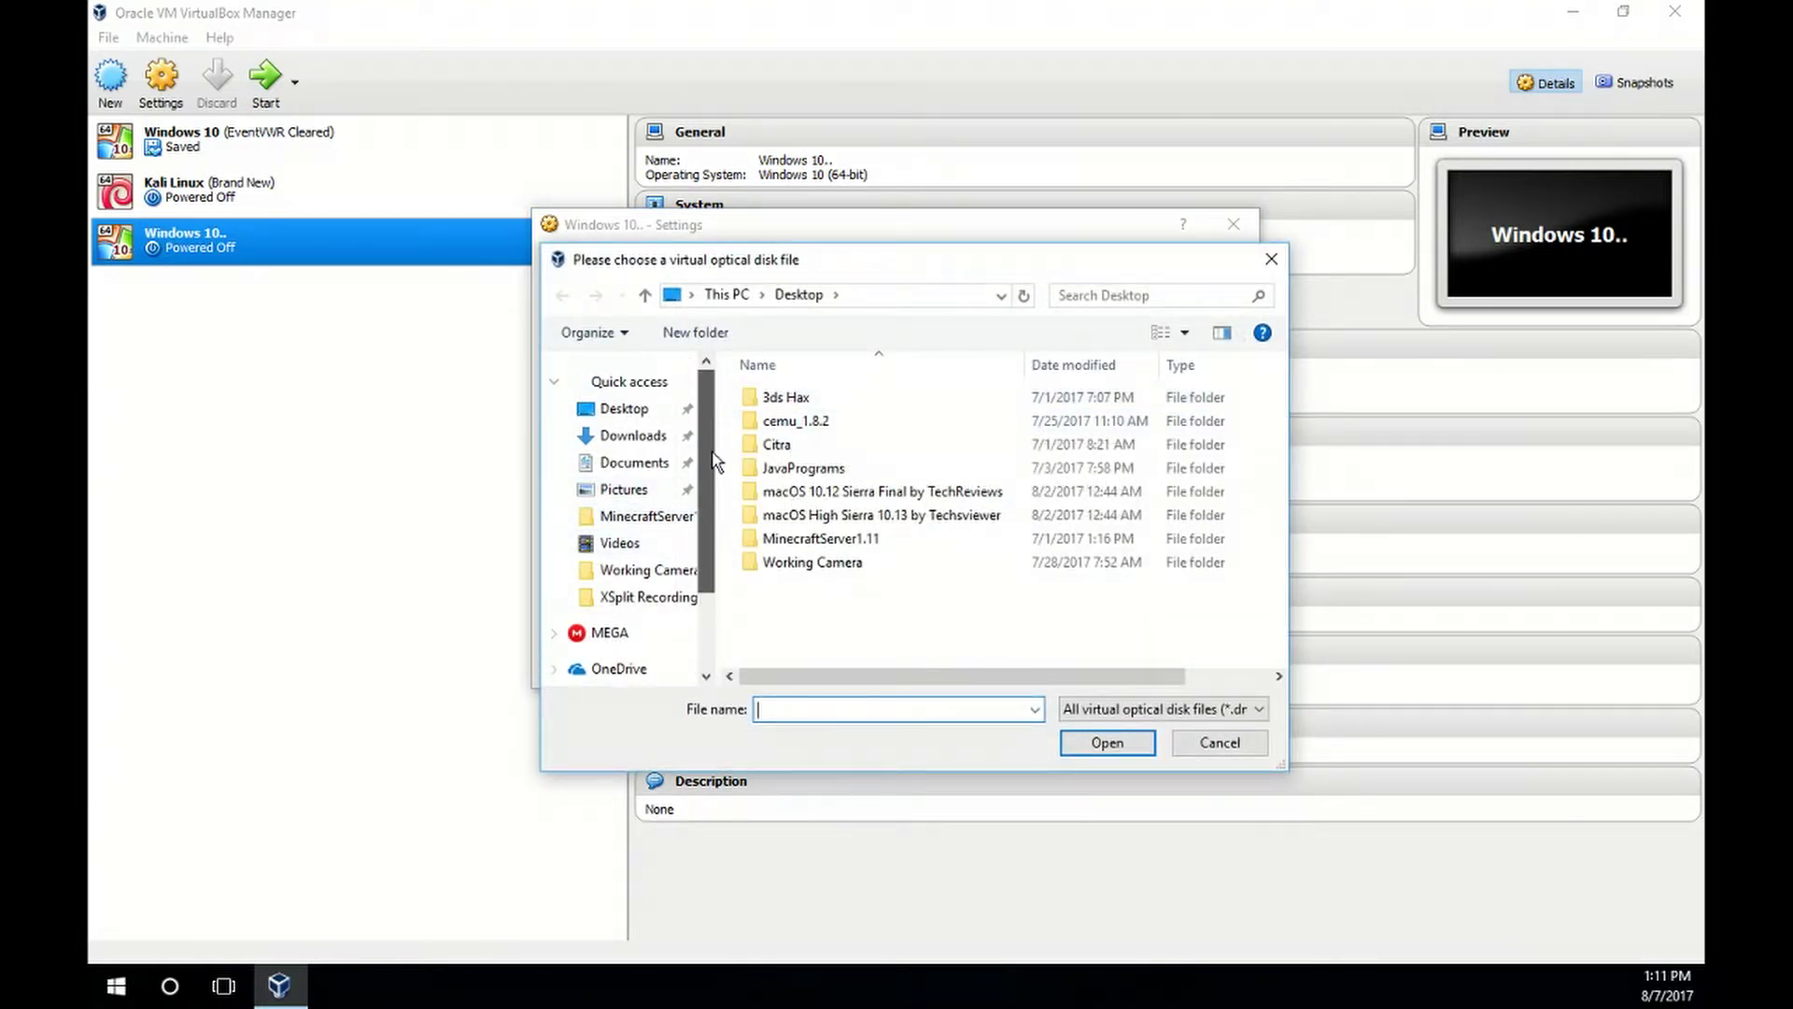
click(651, 437)
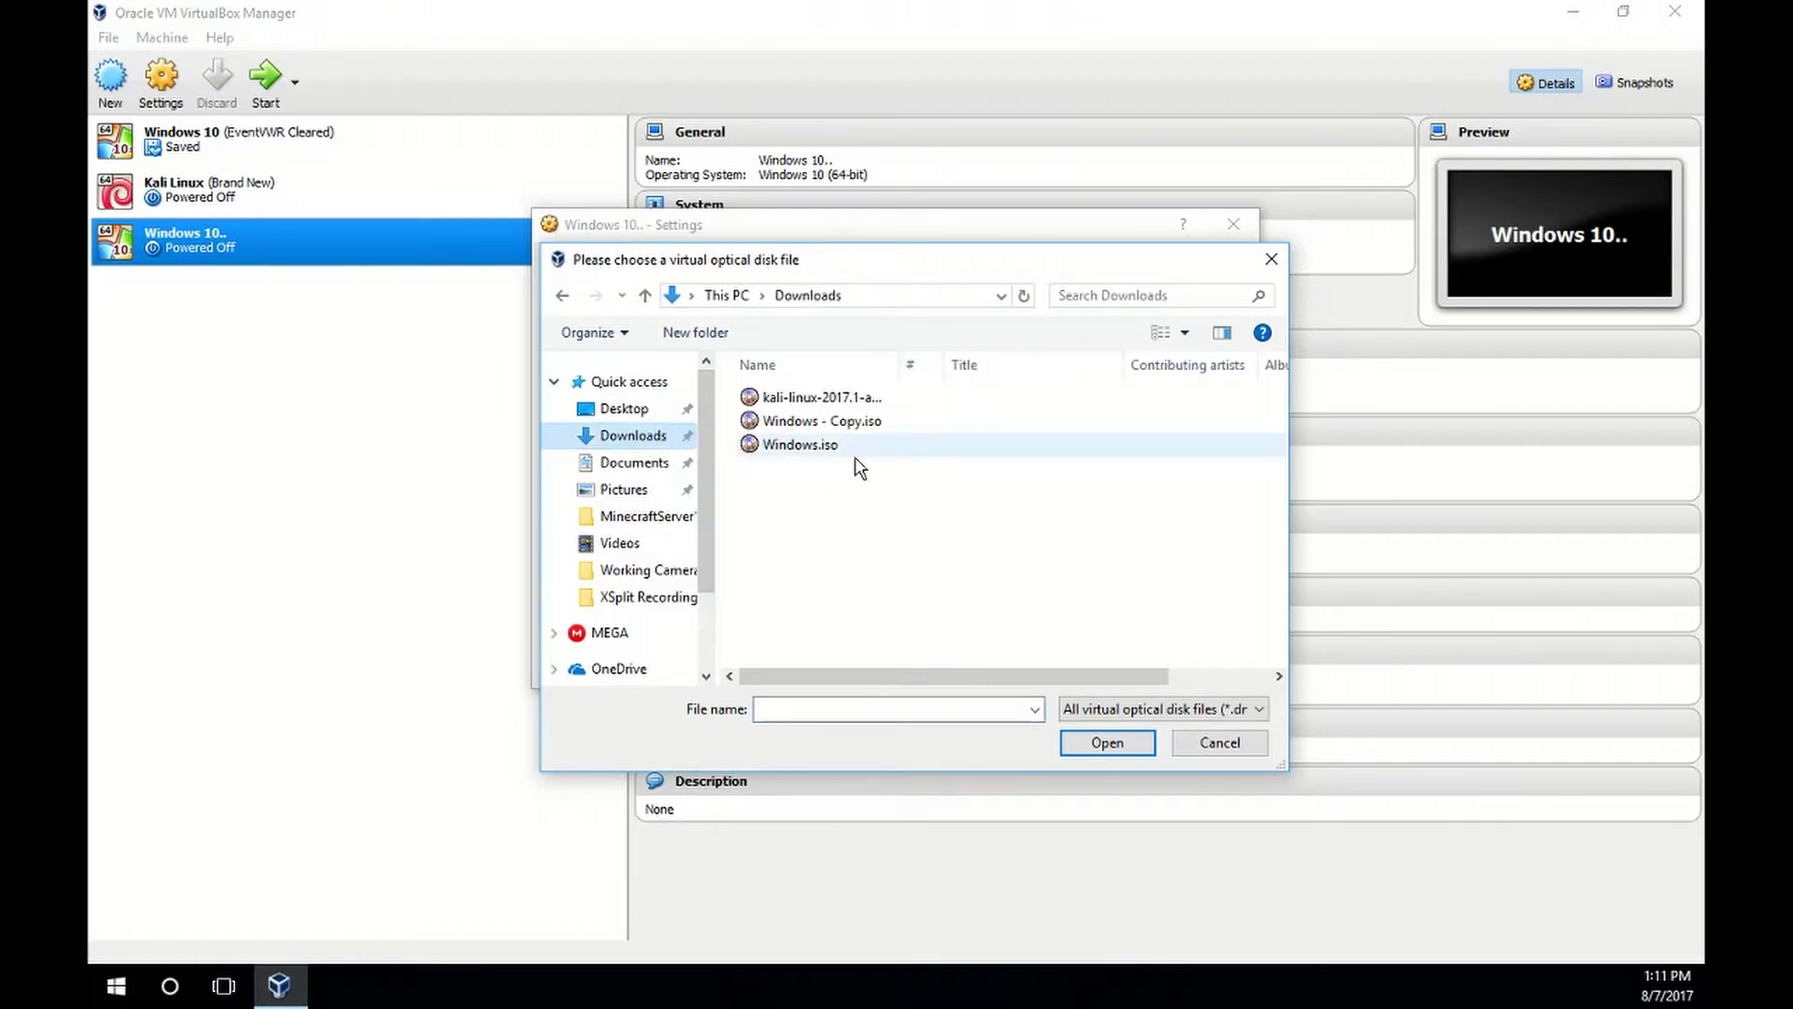
click(800, 428)
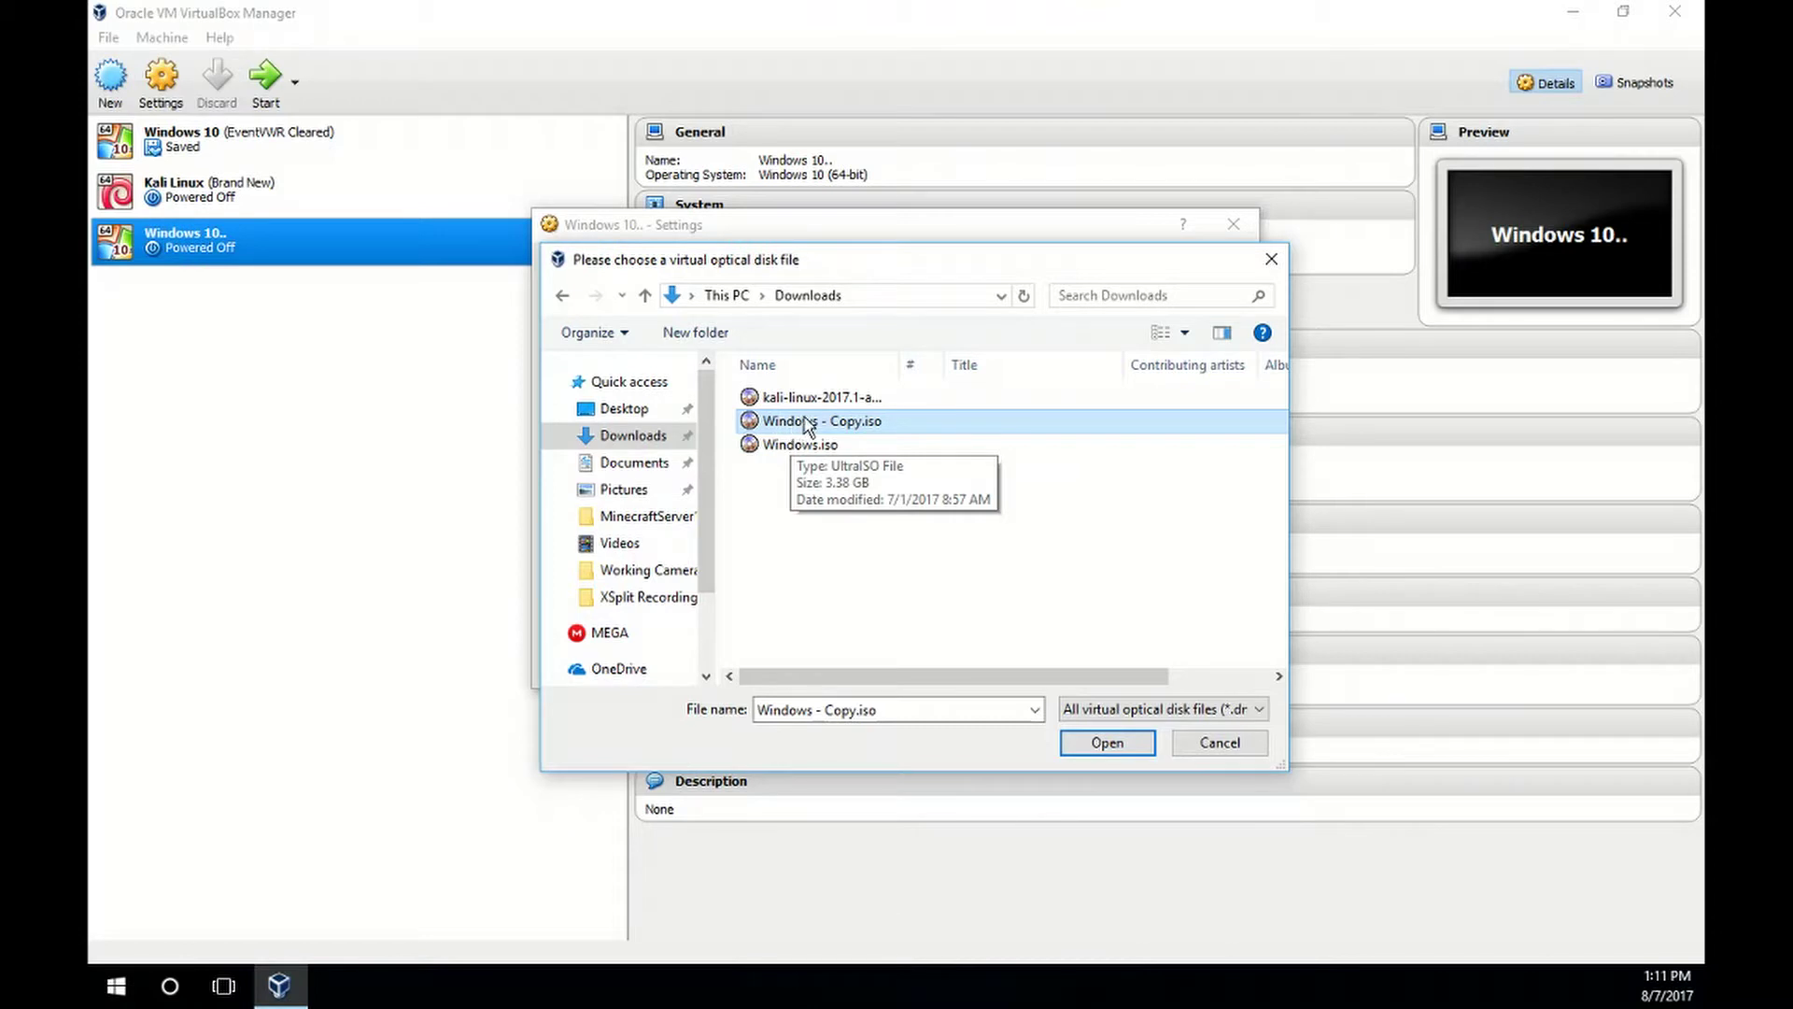
click(802, 447)
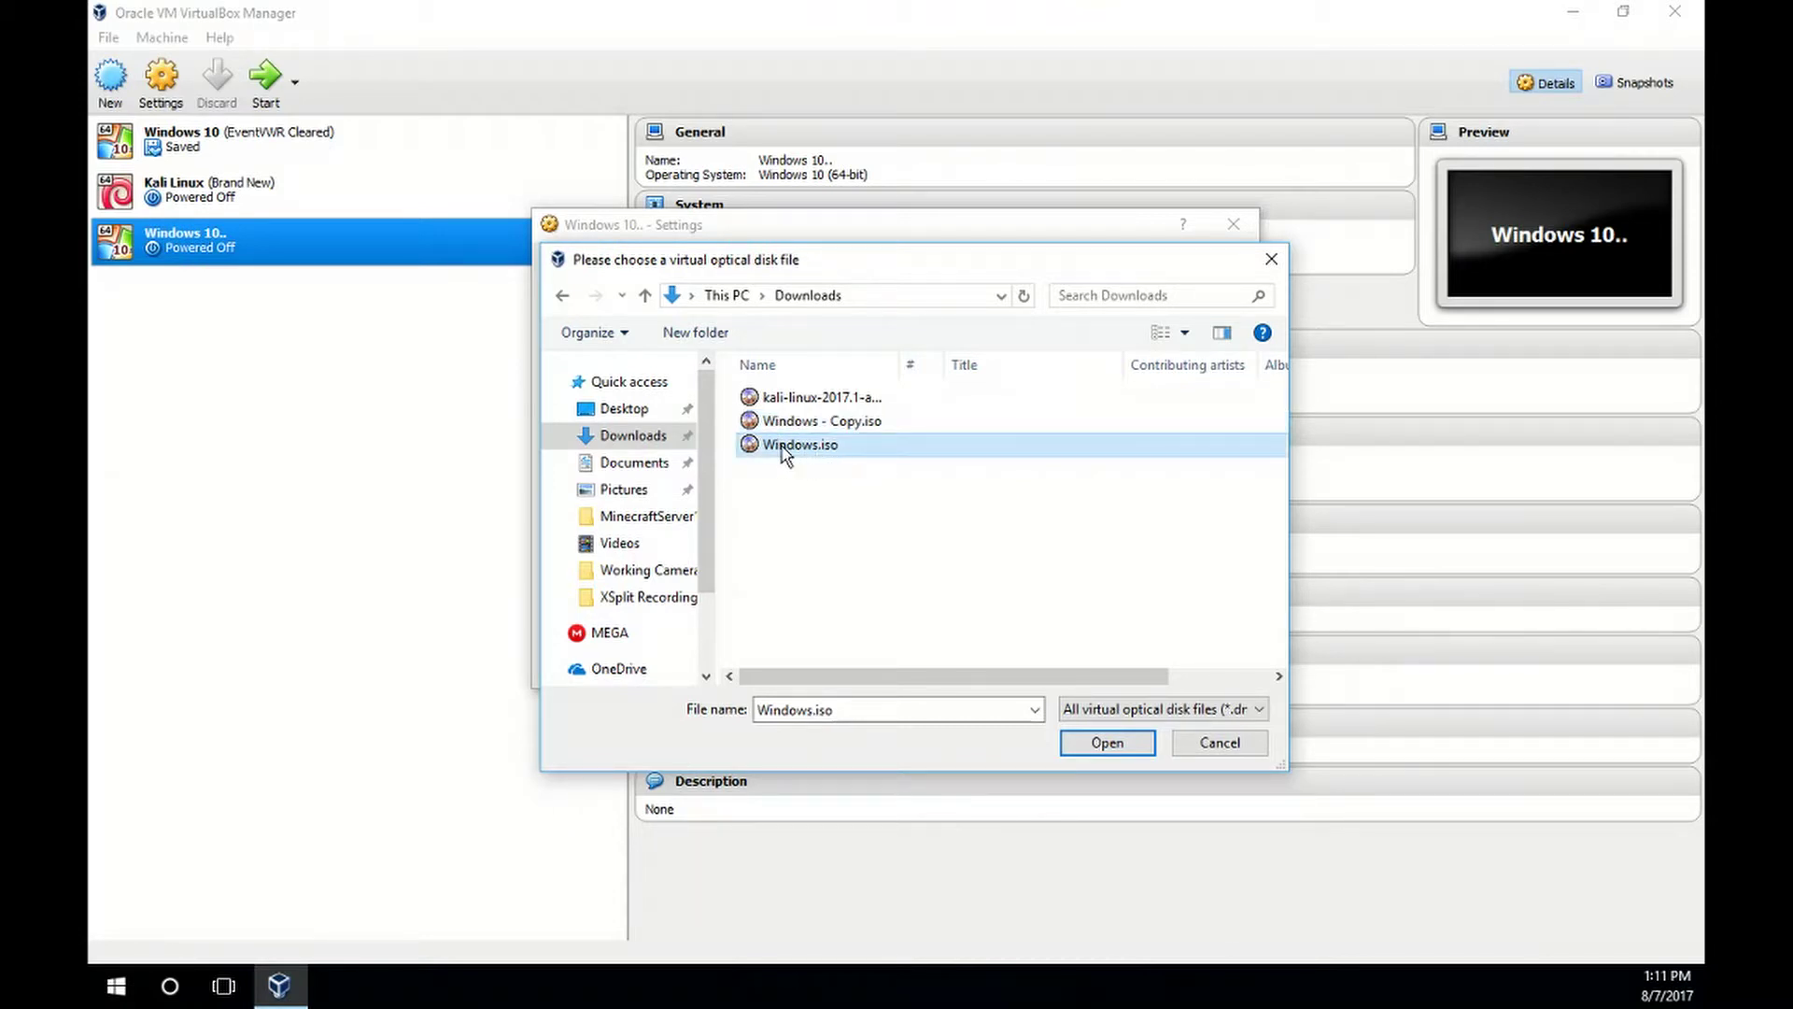
click(818, 430)
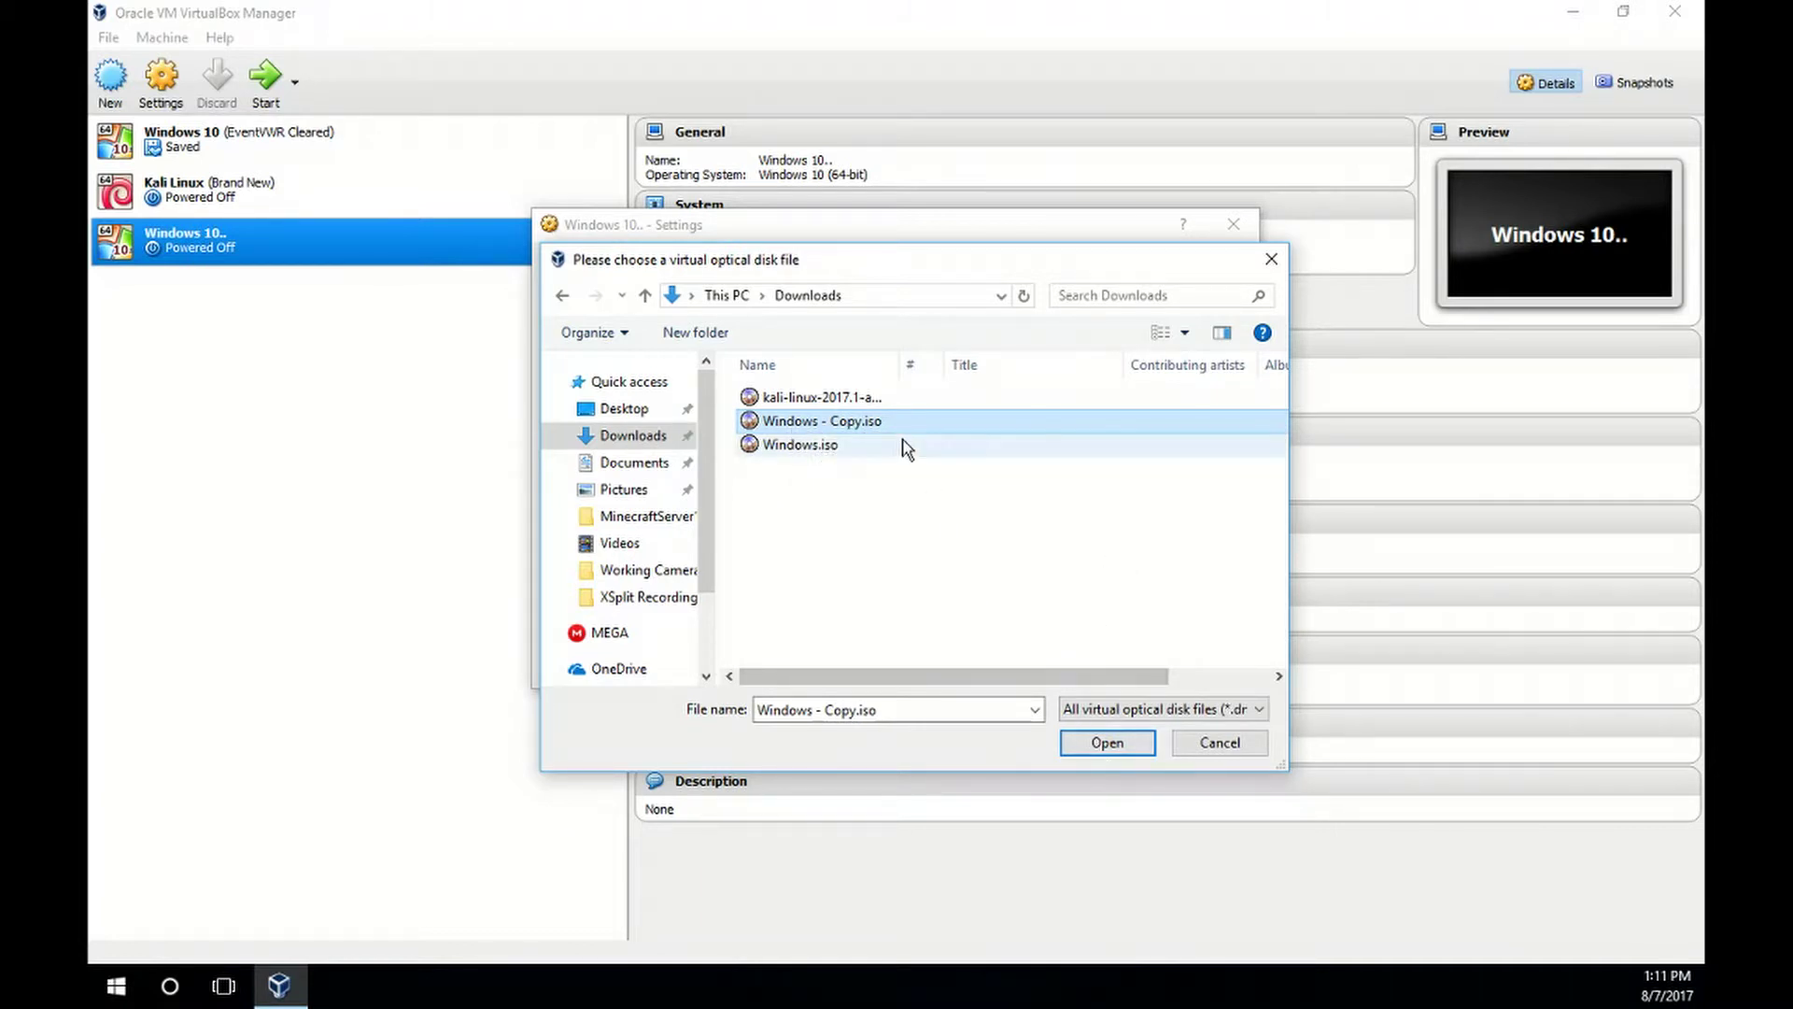
click(1107, 743)
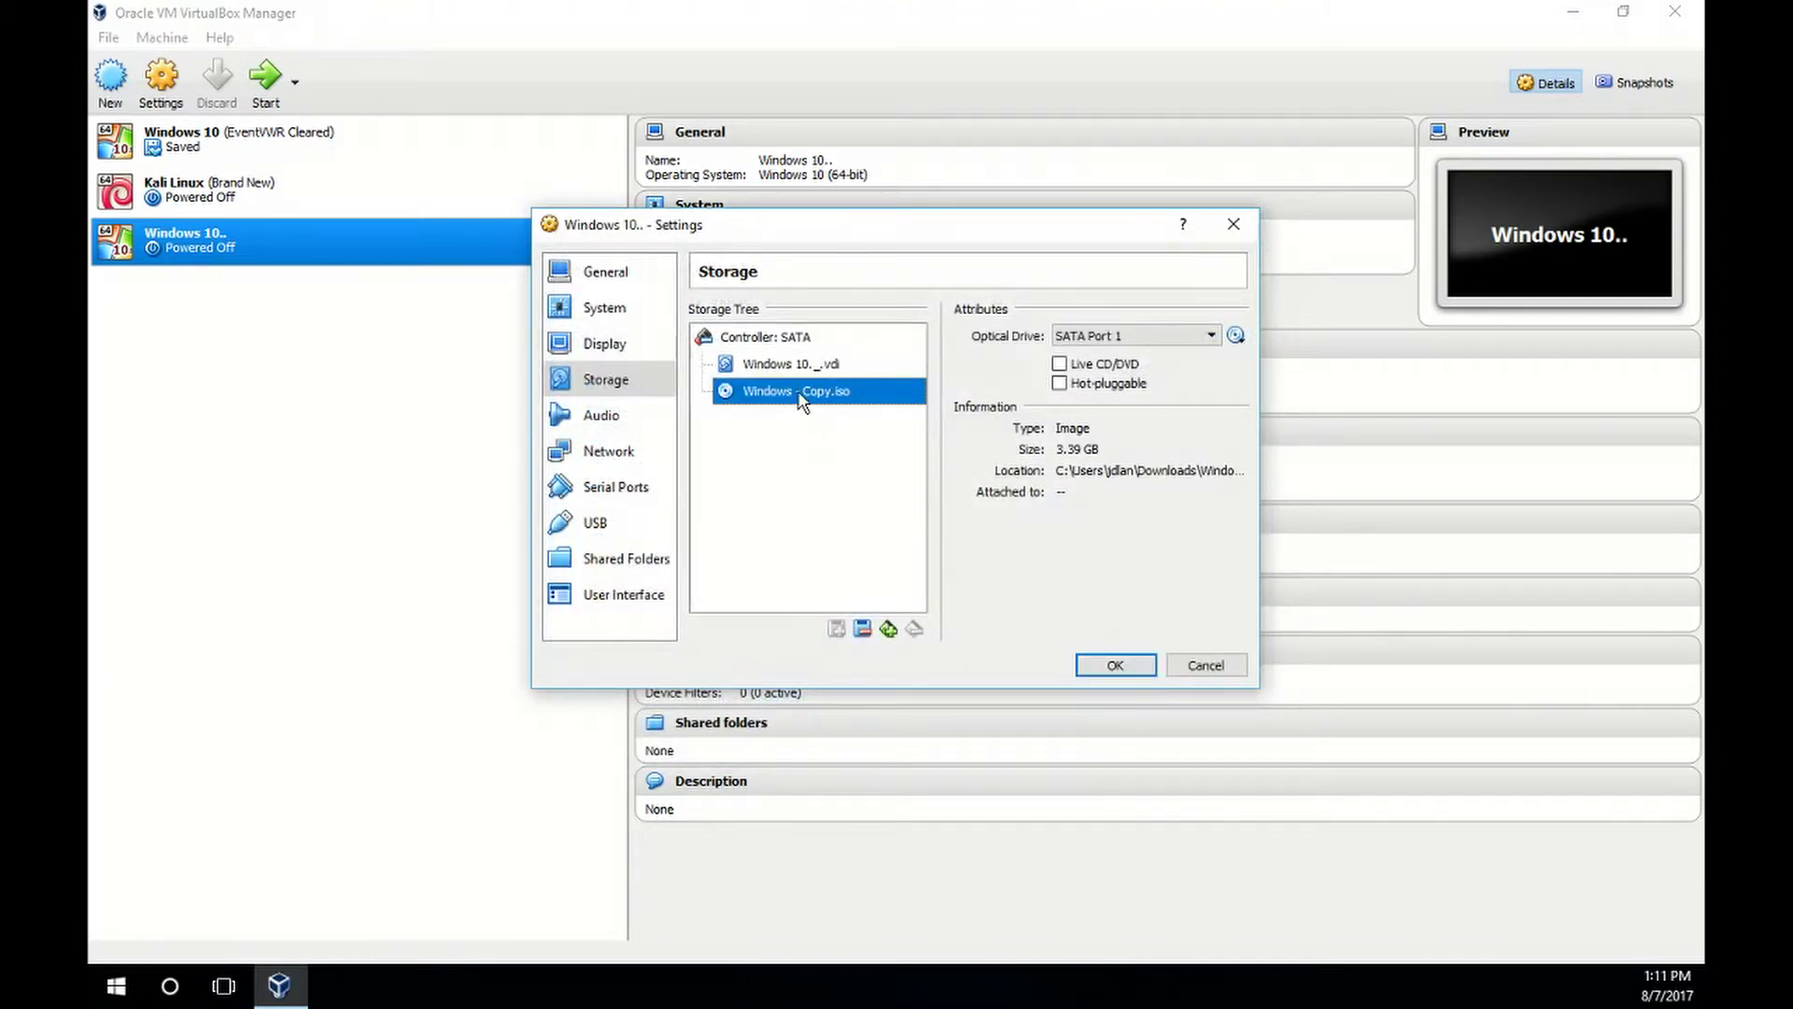
- Review the machine's audio, network, serial port, USB, shared folder and user interface settings, and save the configuration
click(579, 420)
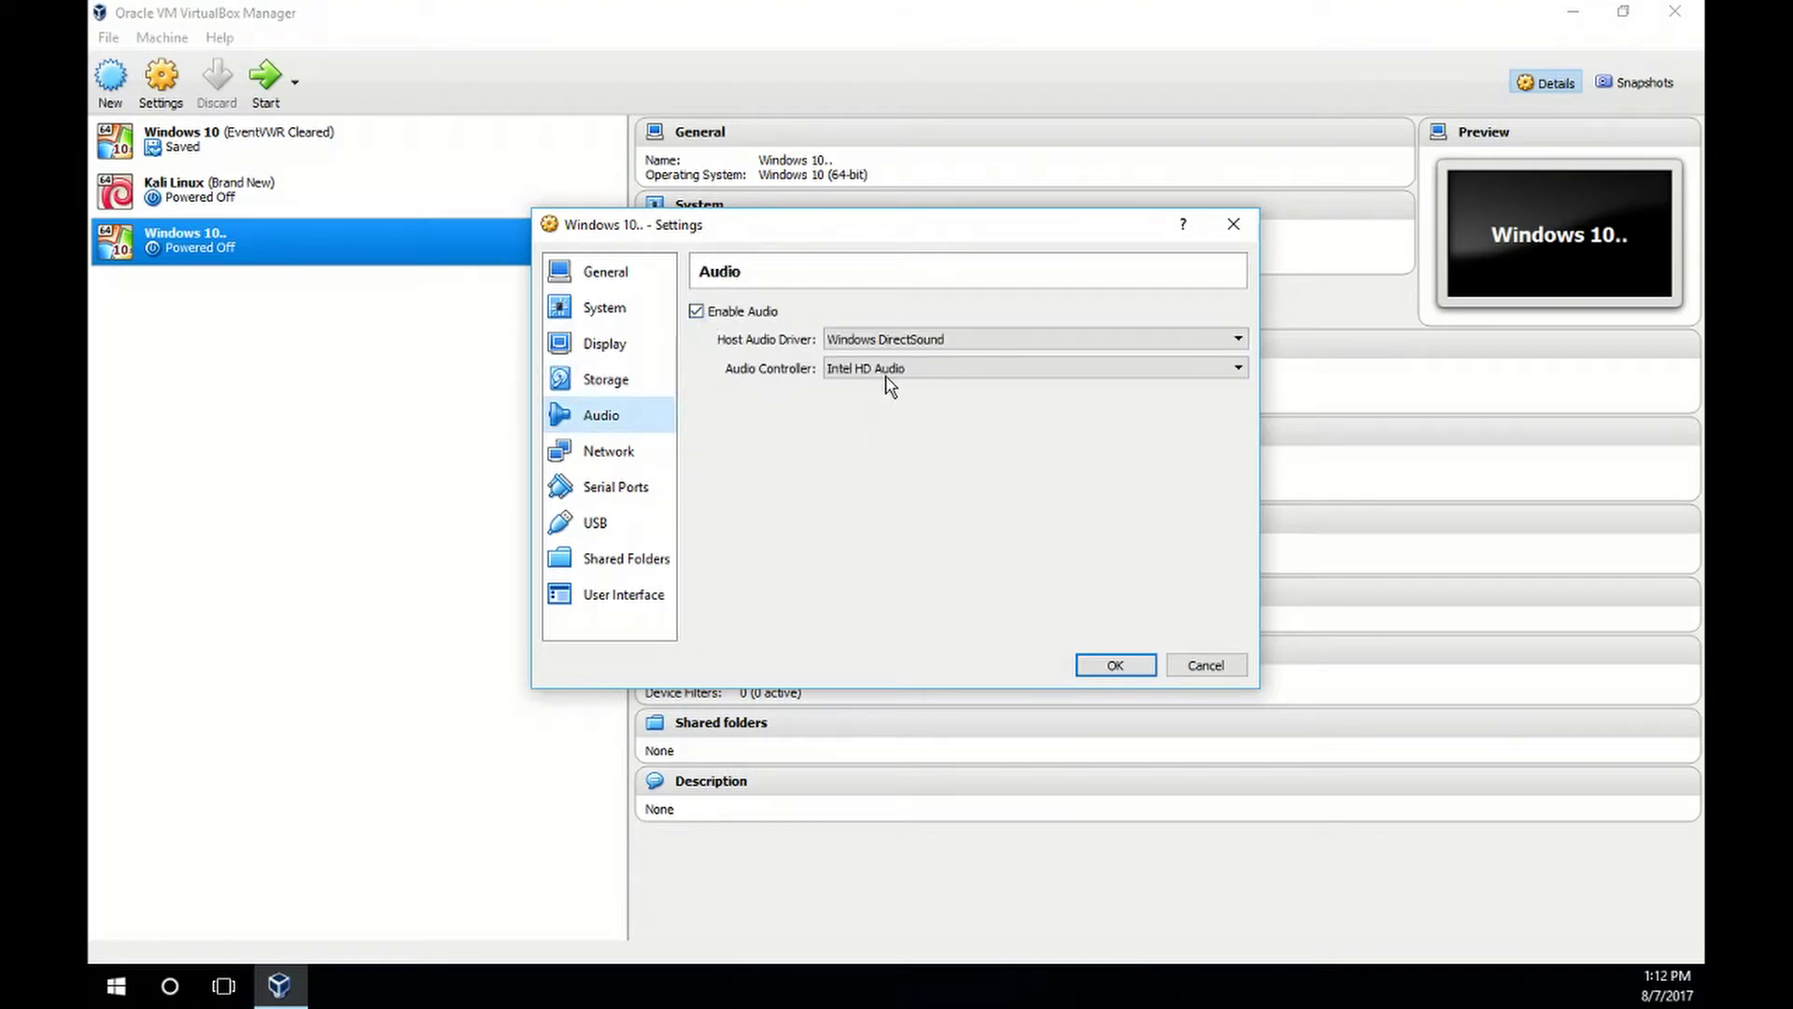
click(652, 459)
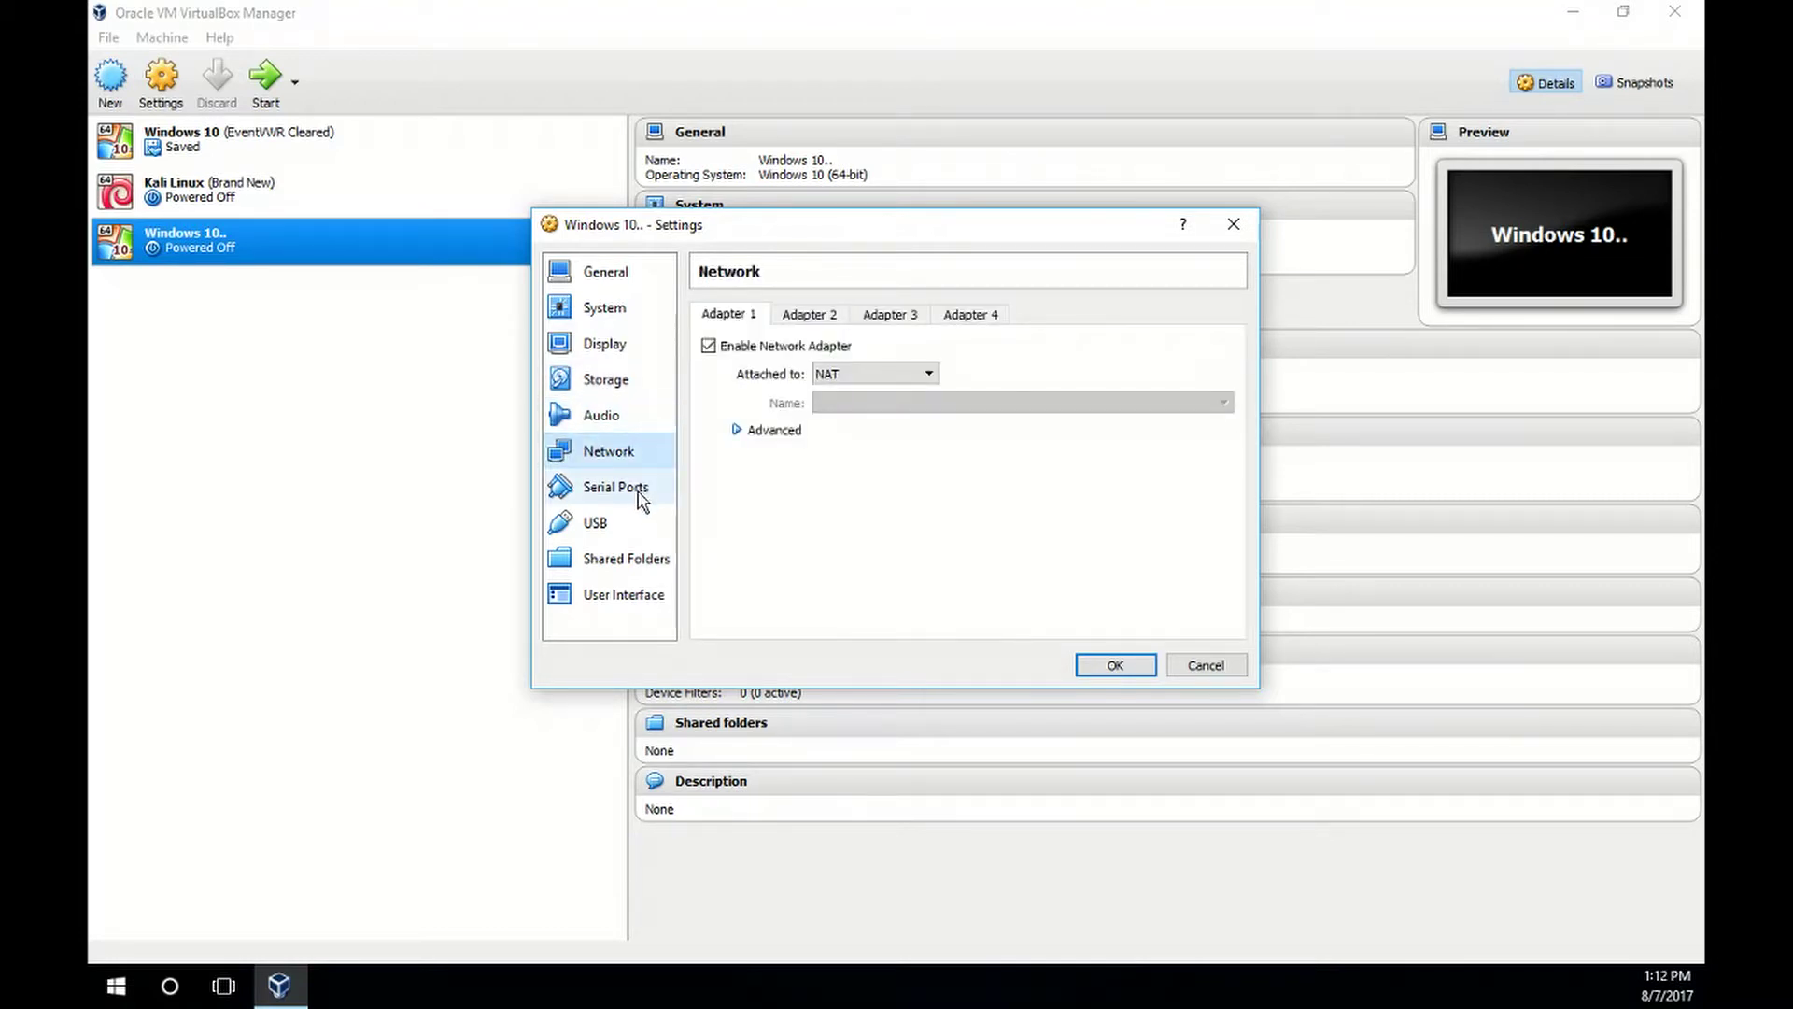
click(642, 490)
click(639, 522)
click(629, 560)
click(654, 595)
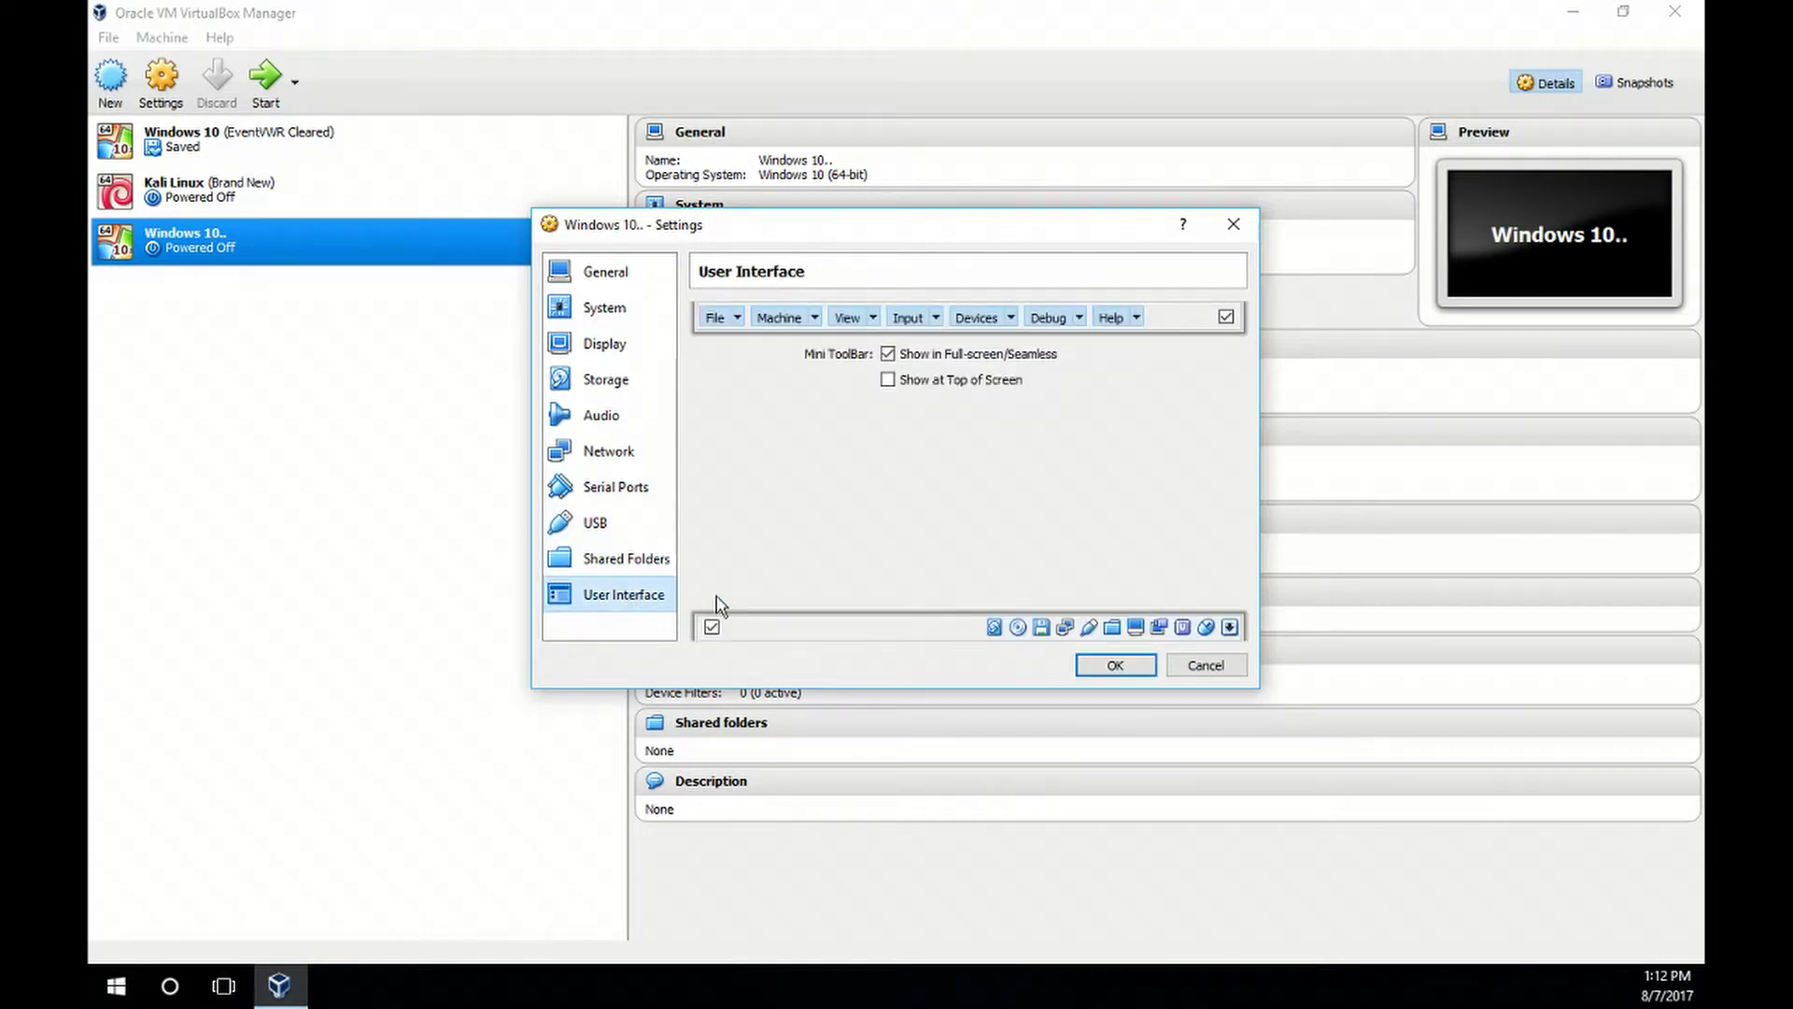
click(1115, 665)
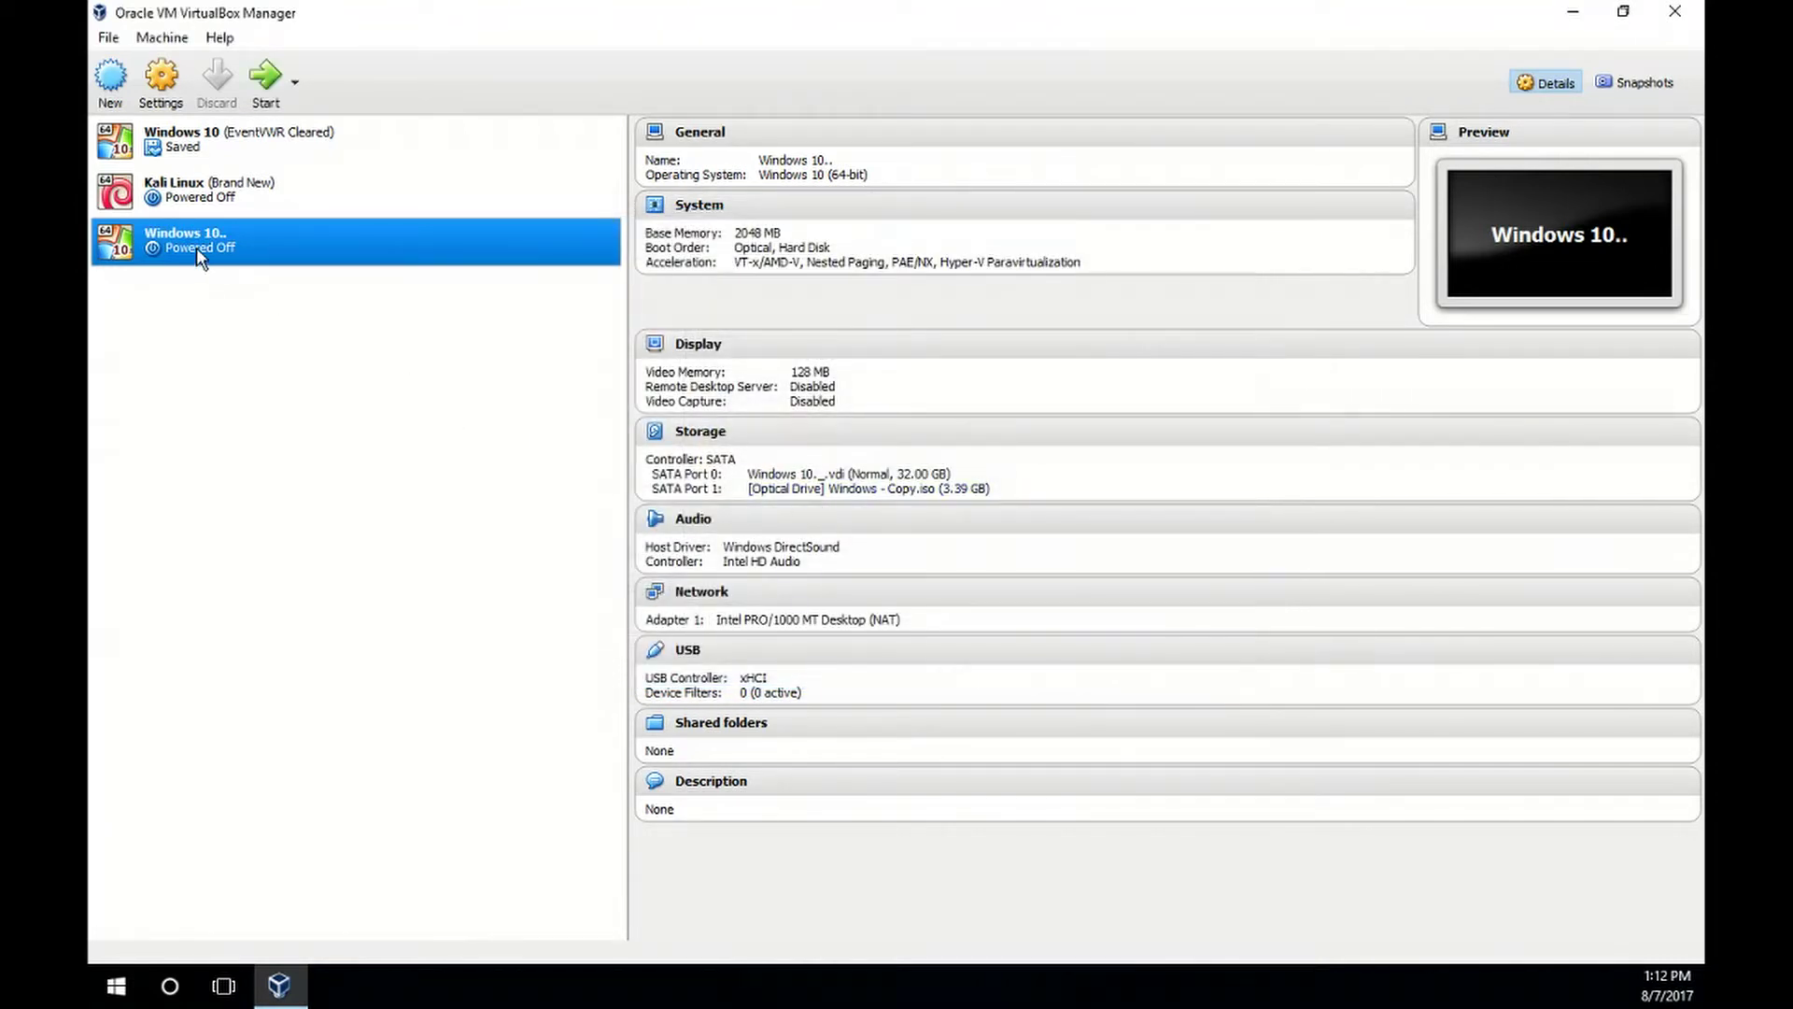
- Start the Windows 10.. virtual machine and maximize its window
click(267, 93)
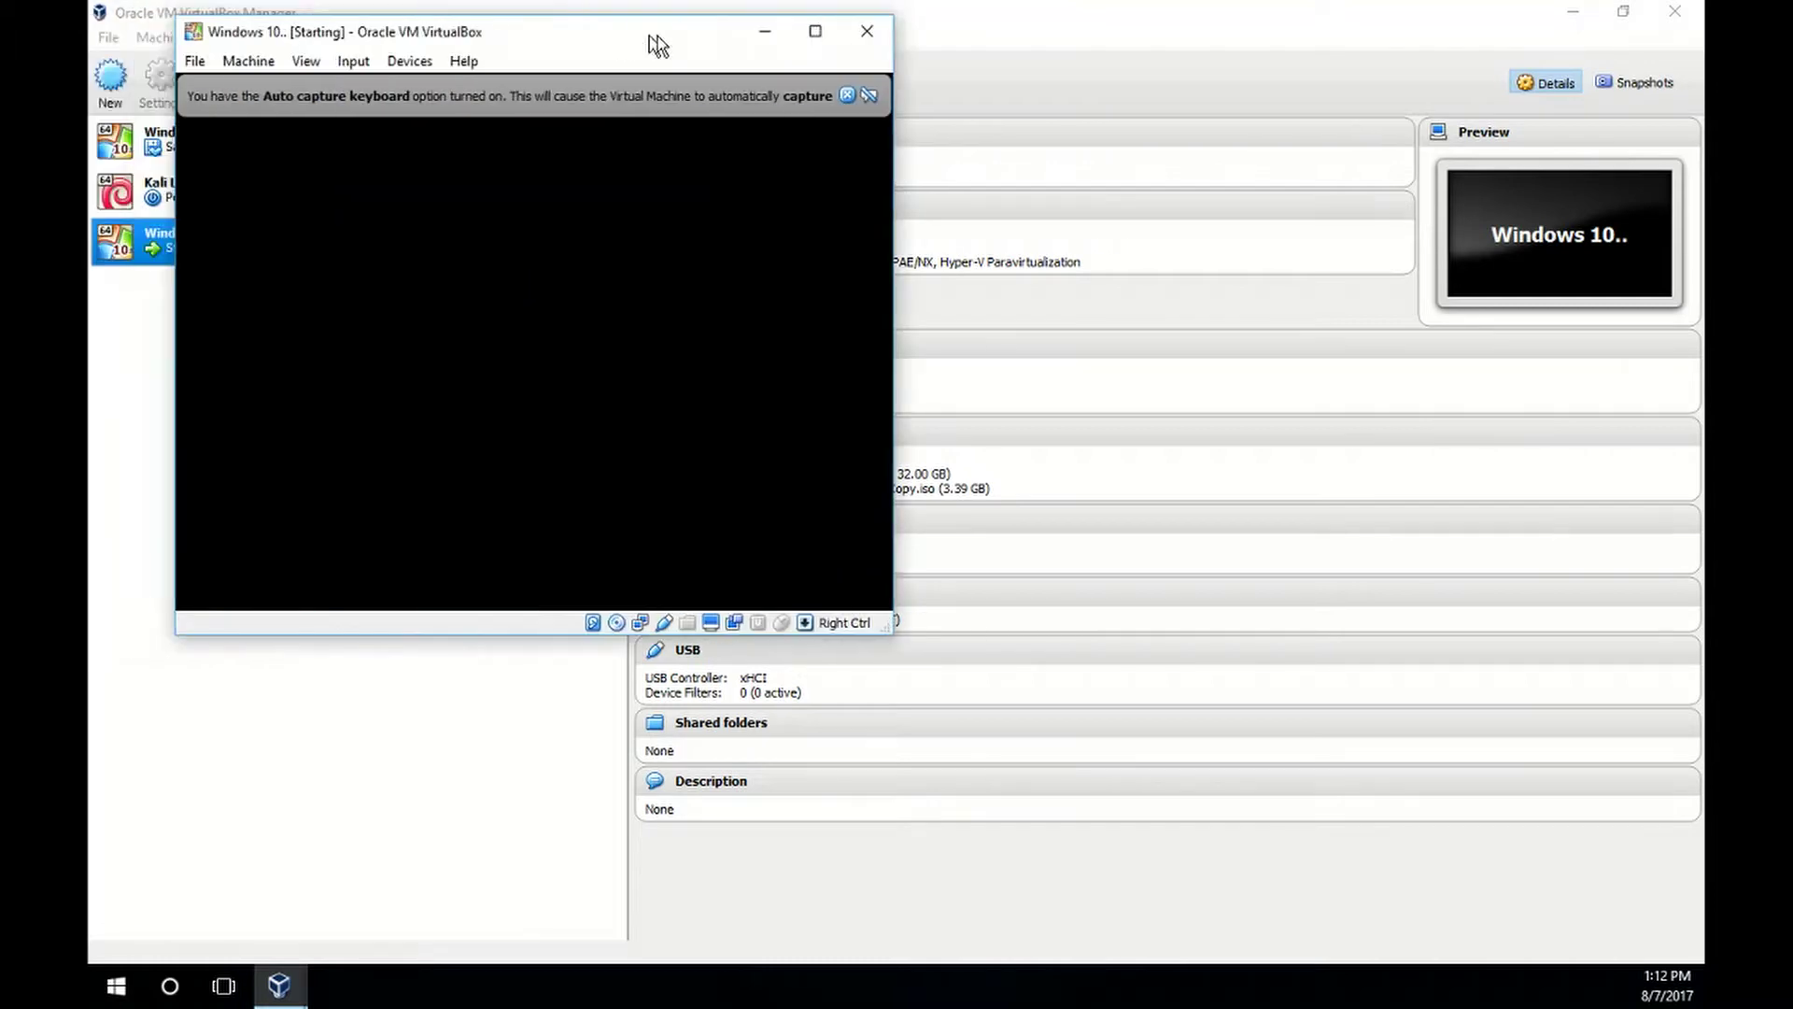
drag(653, 37, 1091, 209)
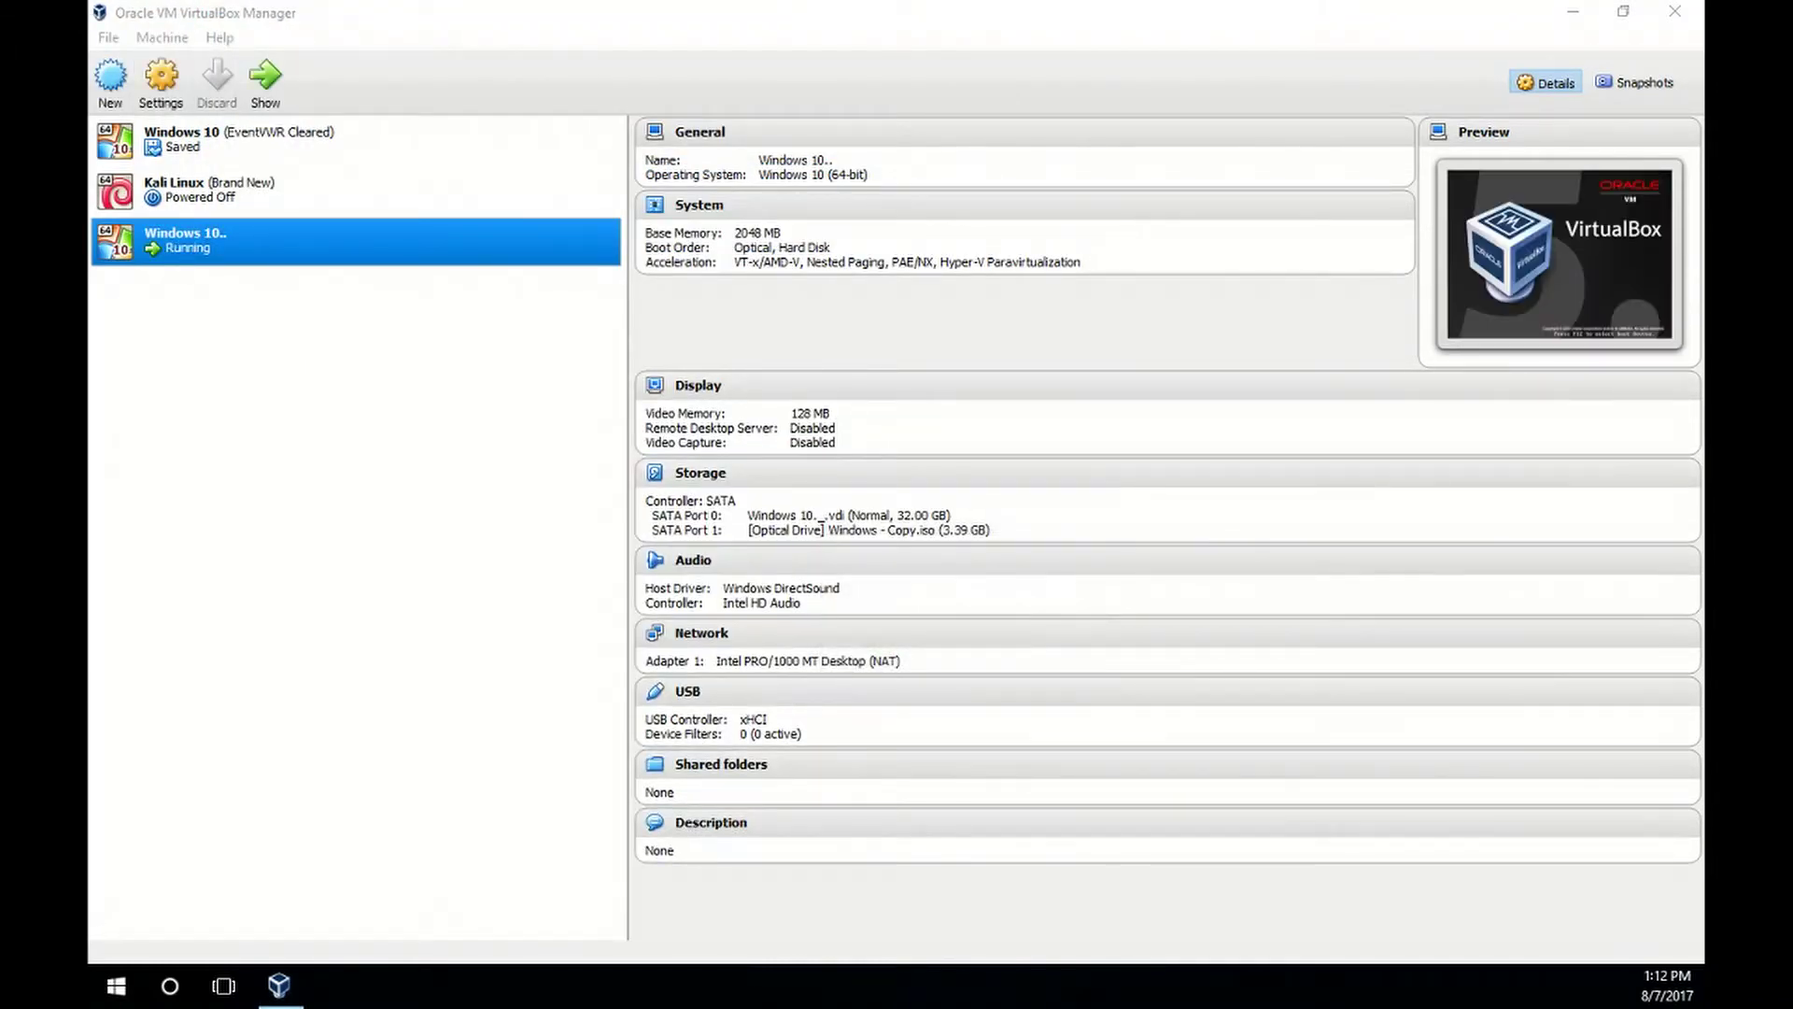
drag(840, 140, 1185, 131)
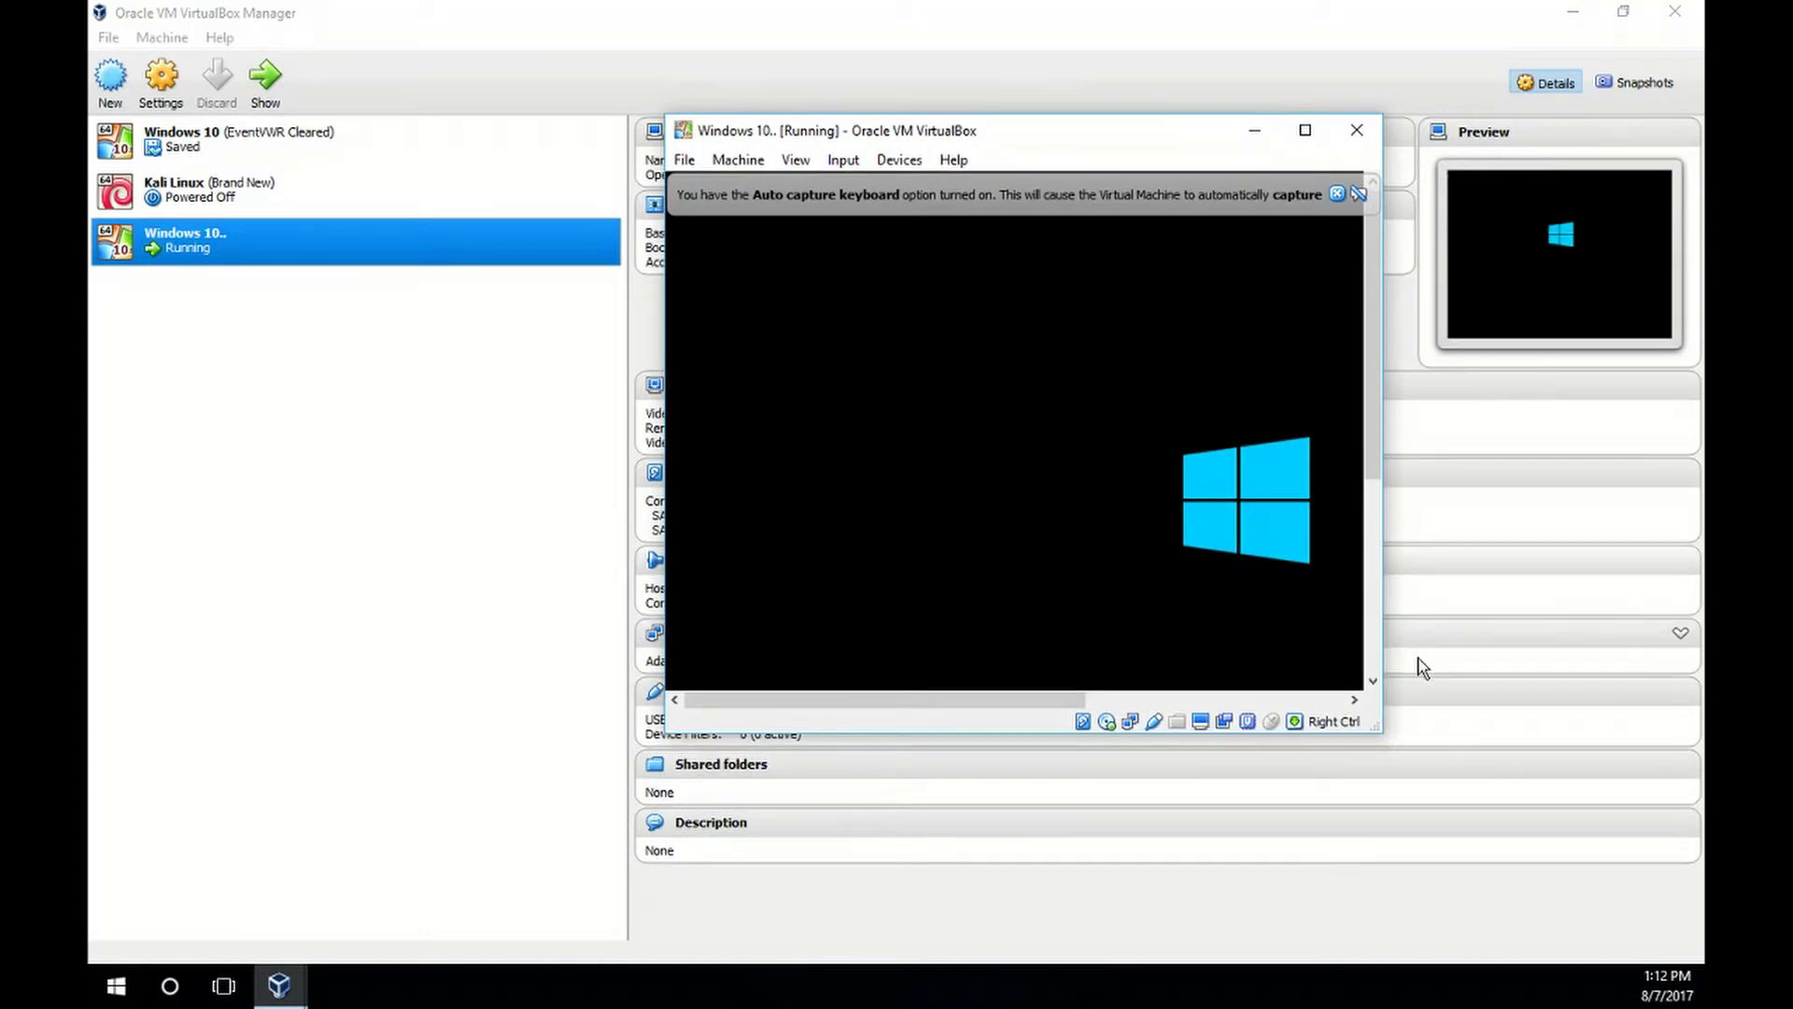
drag(1382, 734, 1658, 922)
drag(1040, 141, 817, 67)
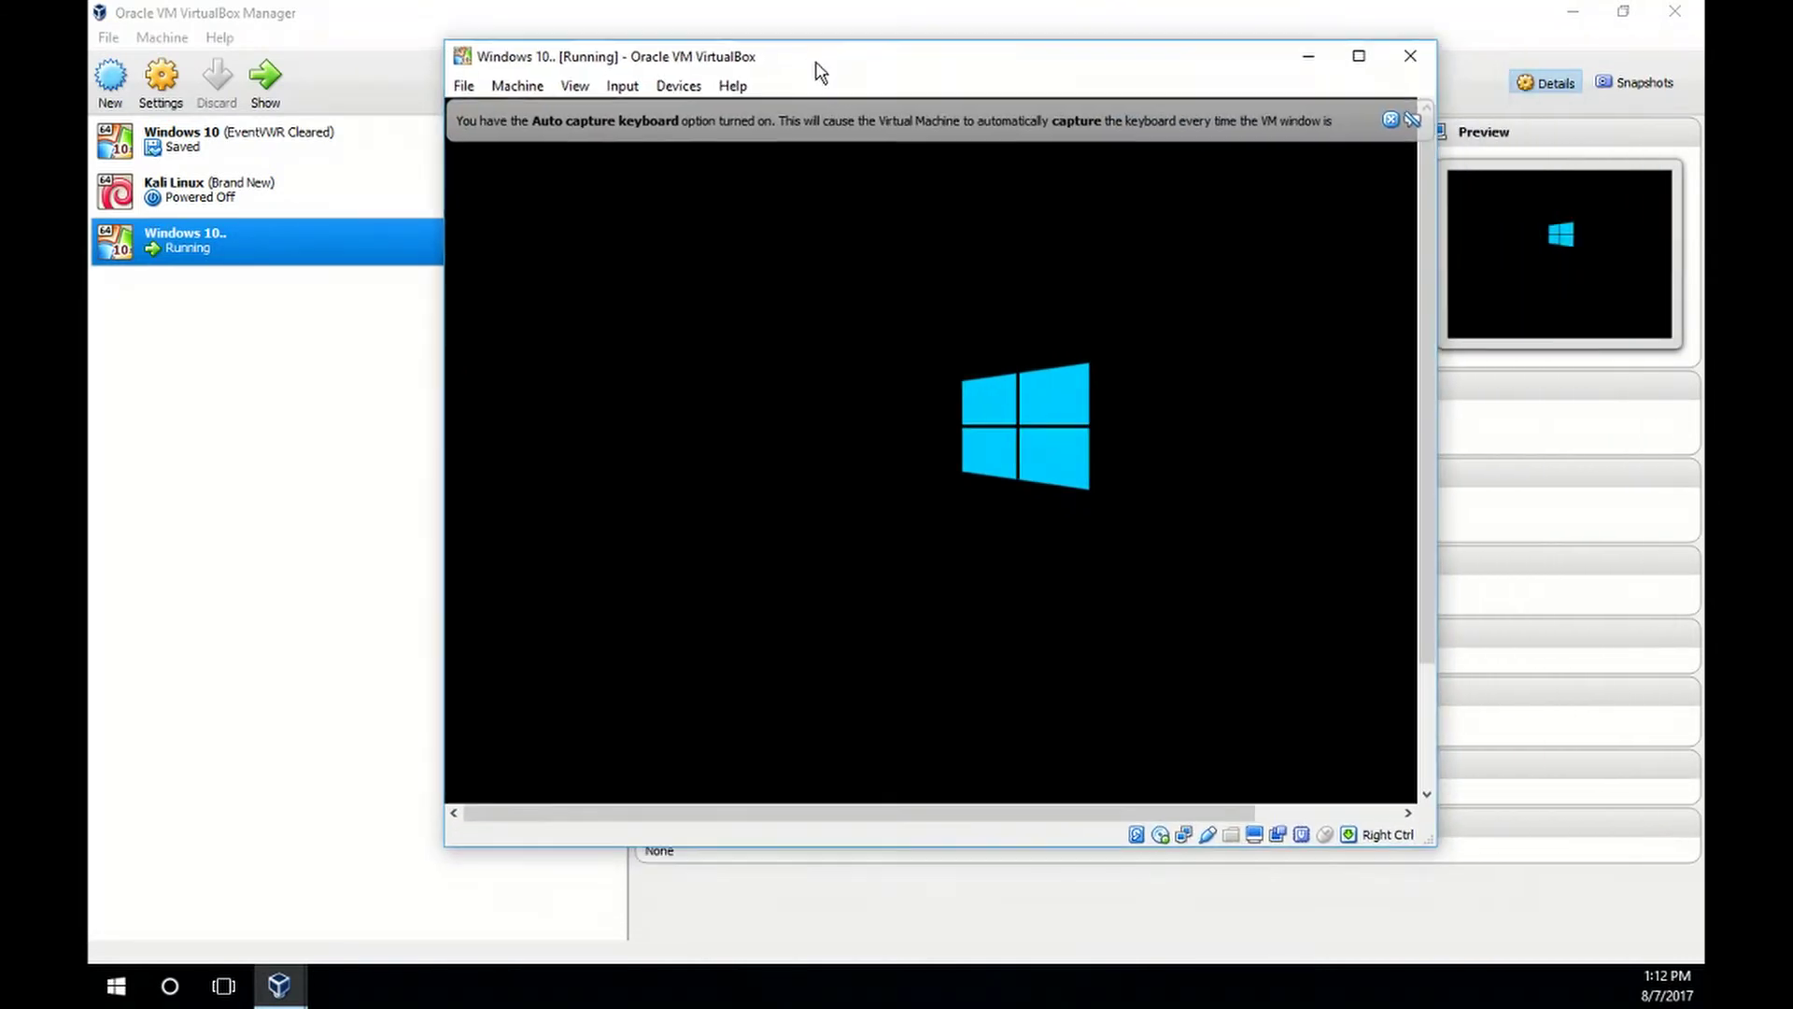
click(1359, 62)
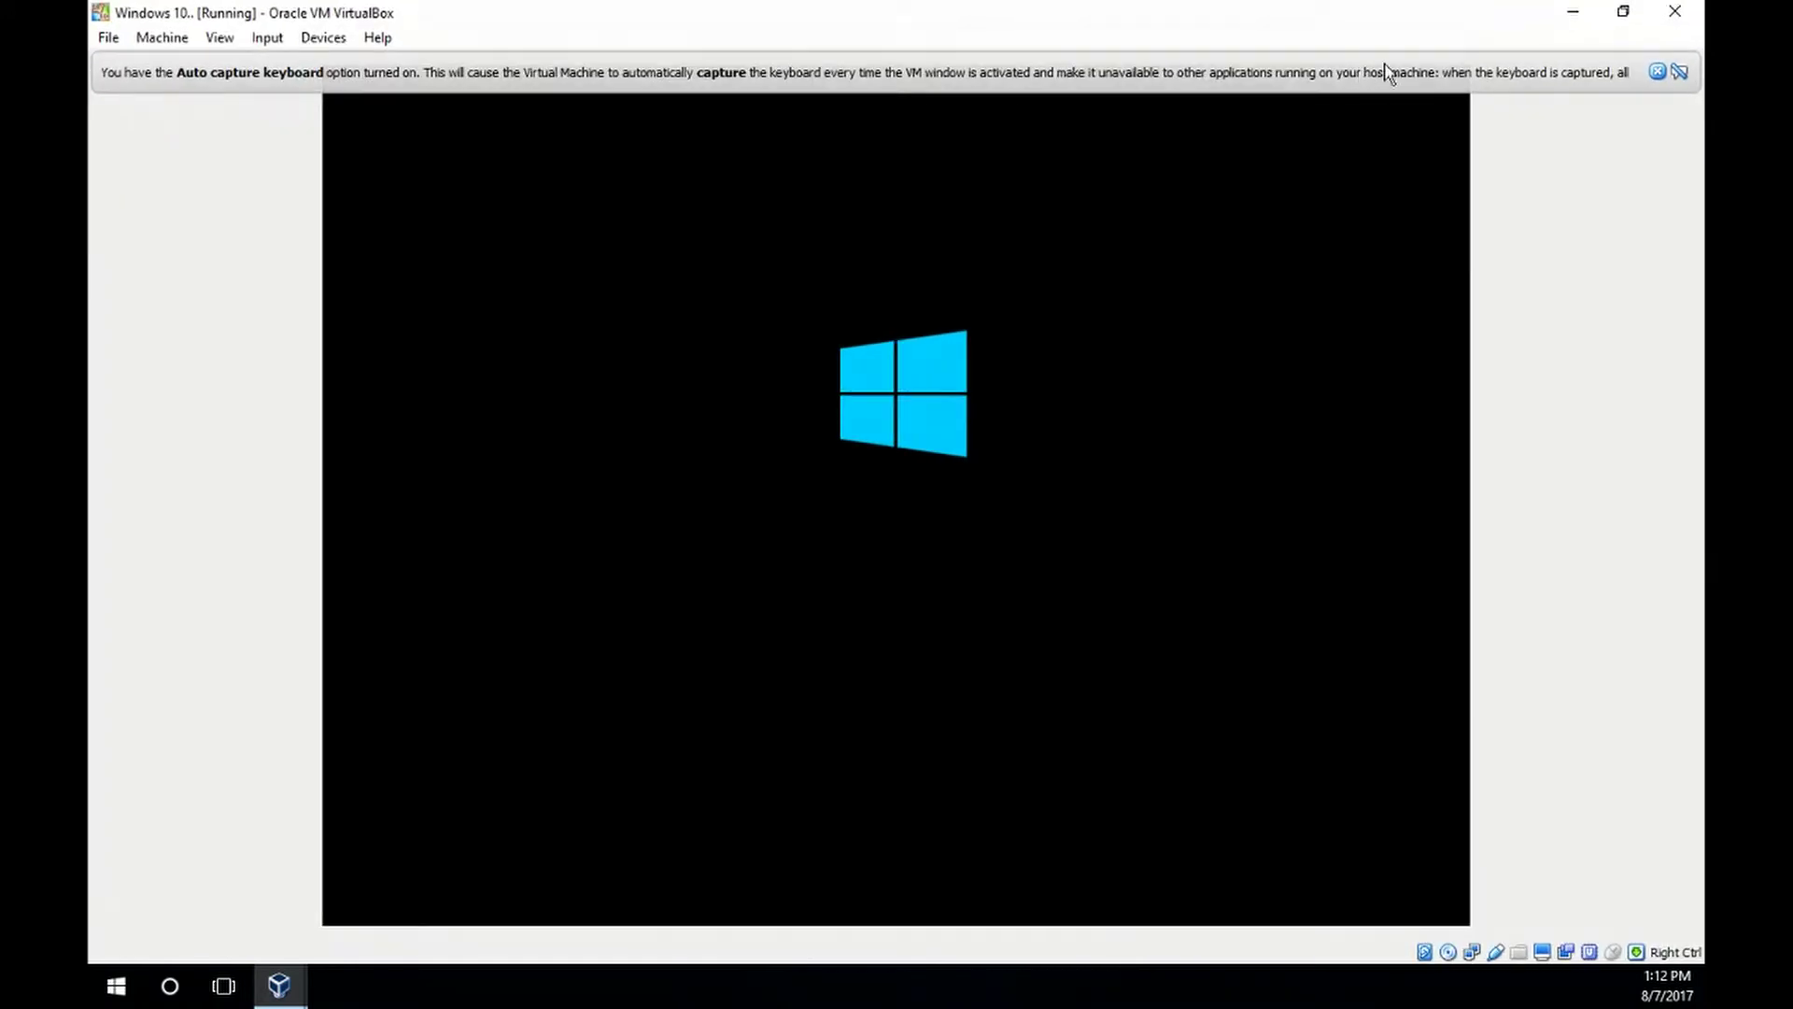
click(1625, 11)
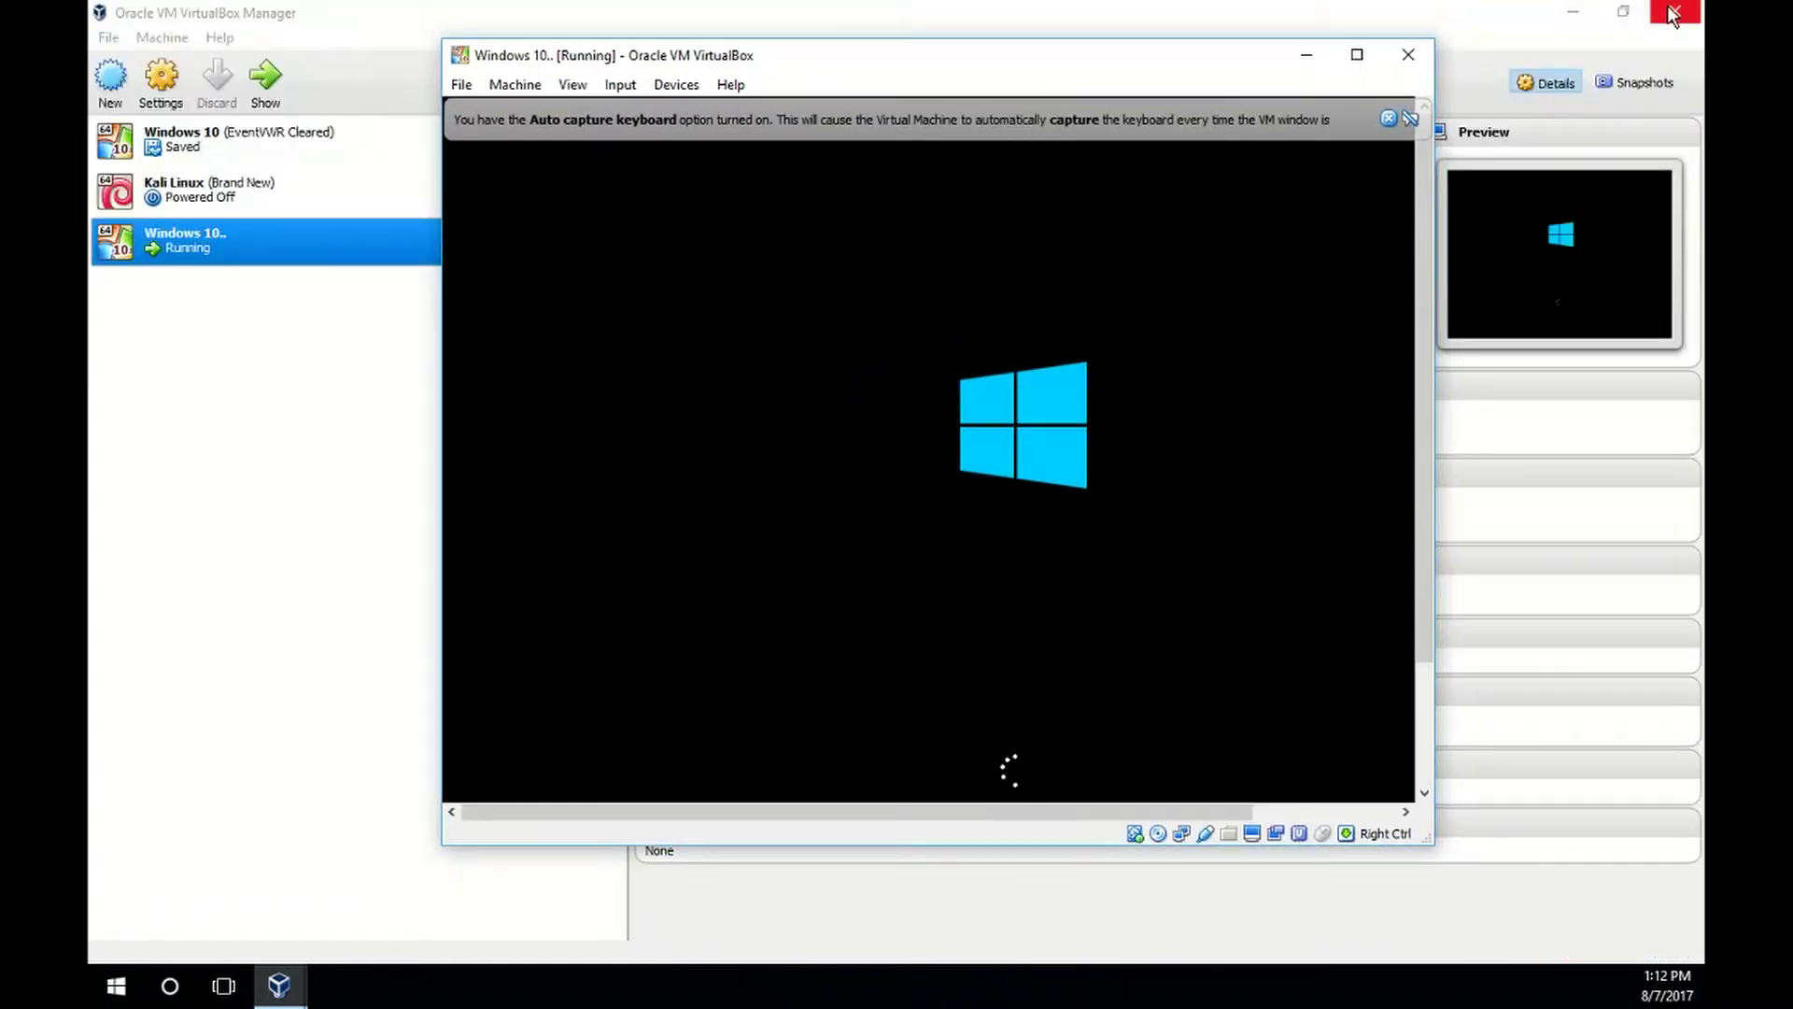
click(1671, 13)
click(1358, 56)
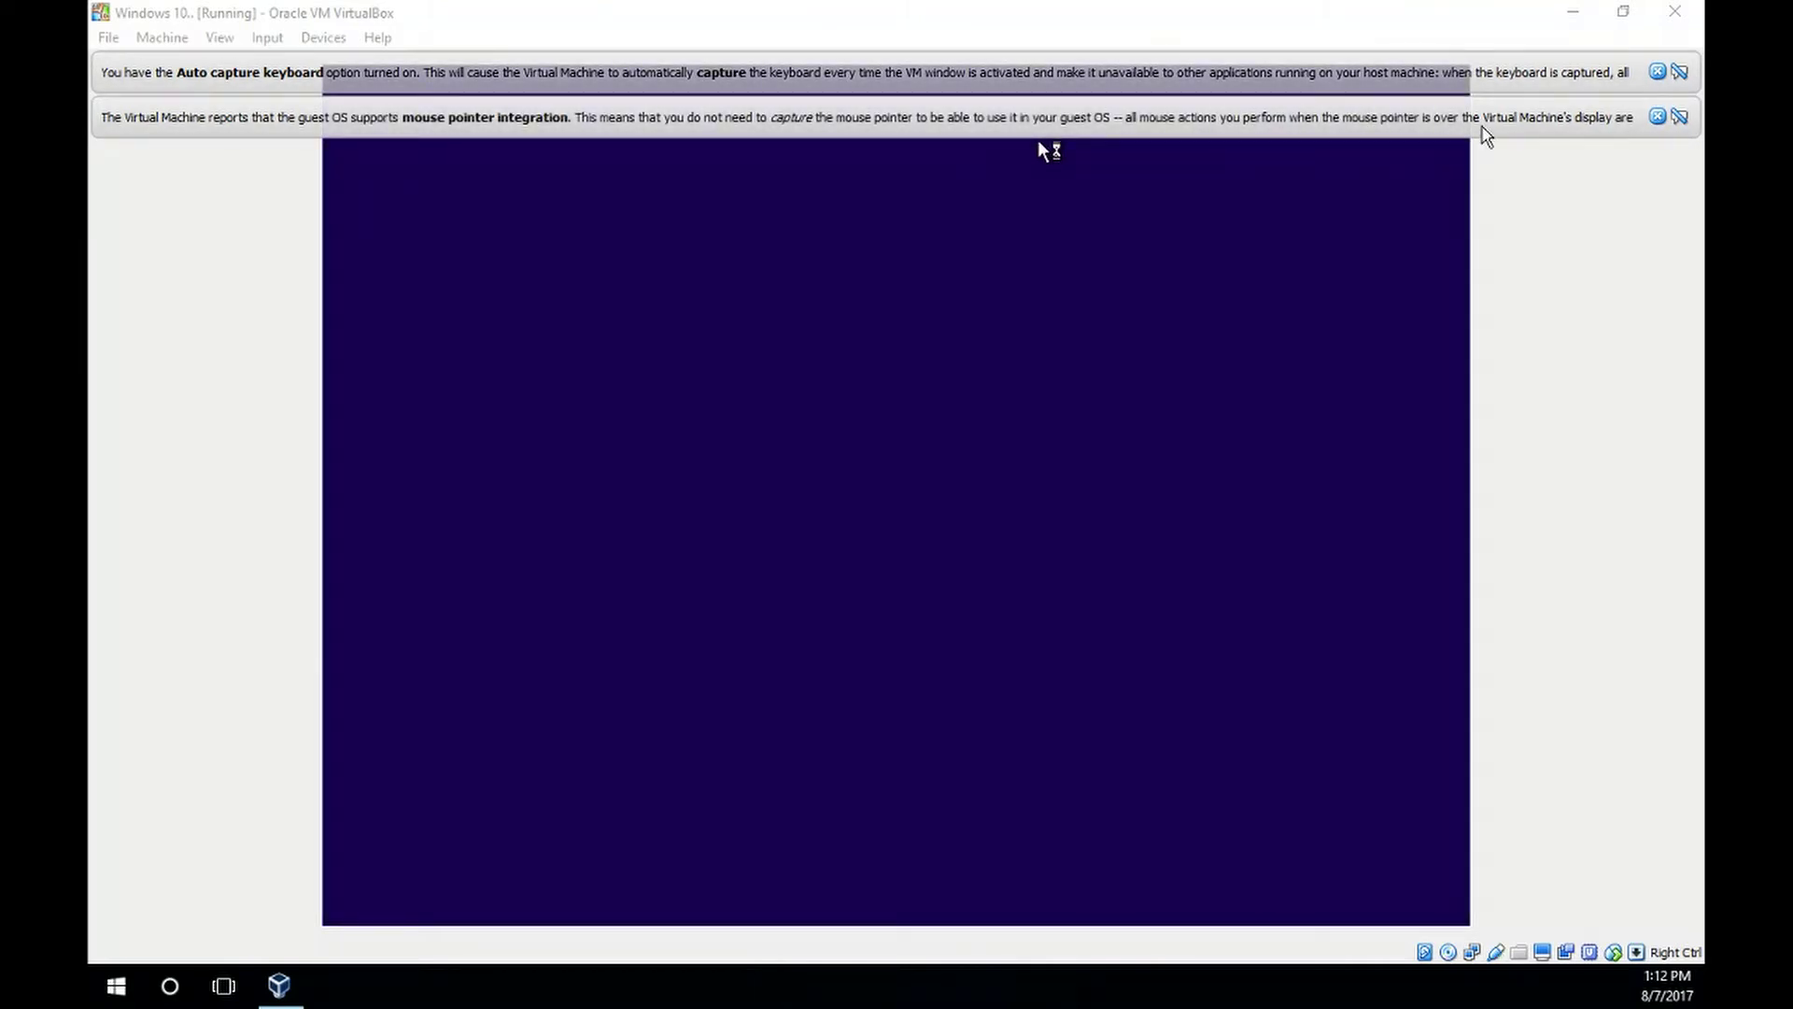
- Dismiss the mouse integration and keyboard capture notices and start Windows Setup with English (United States) and the US keyboard
click(1658, 117)
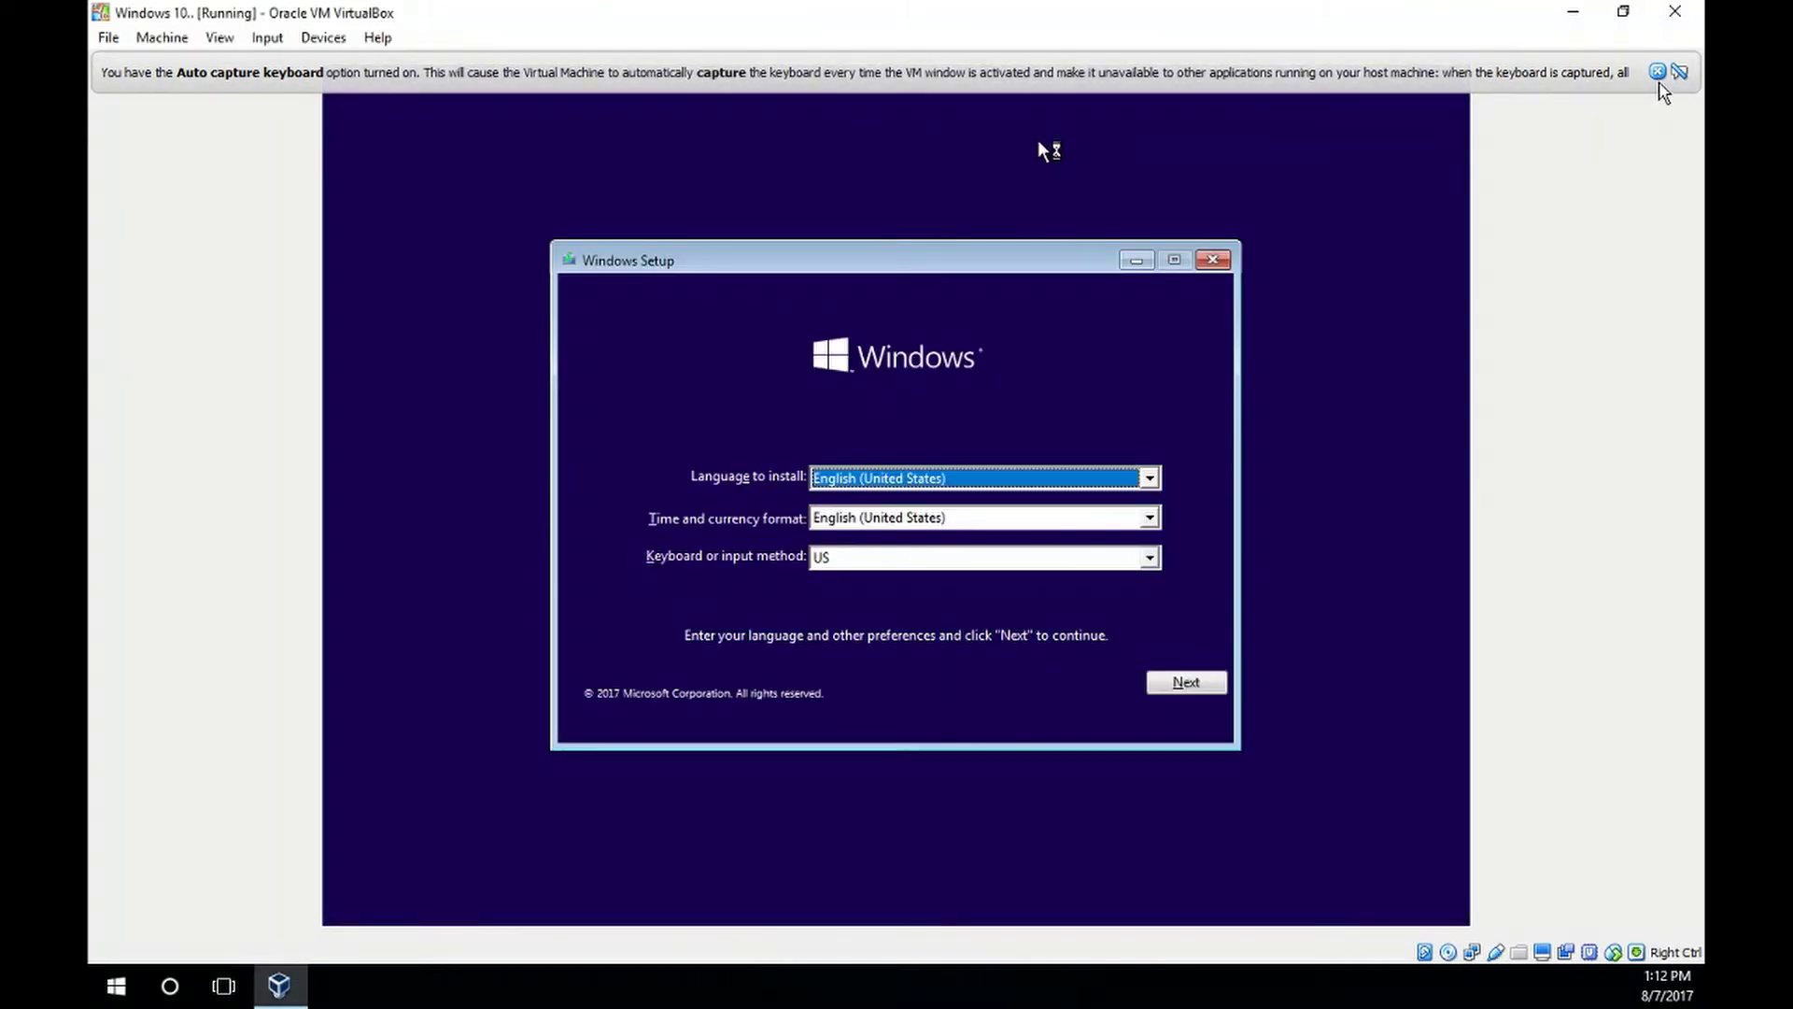
click(1657, 73)
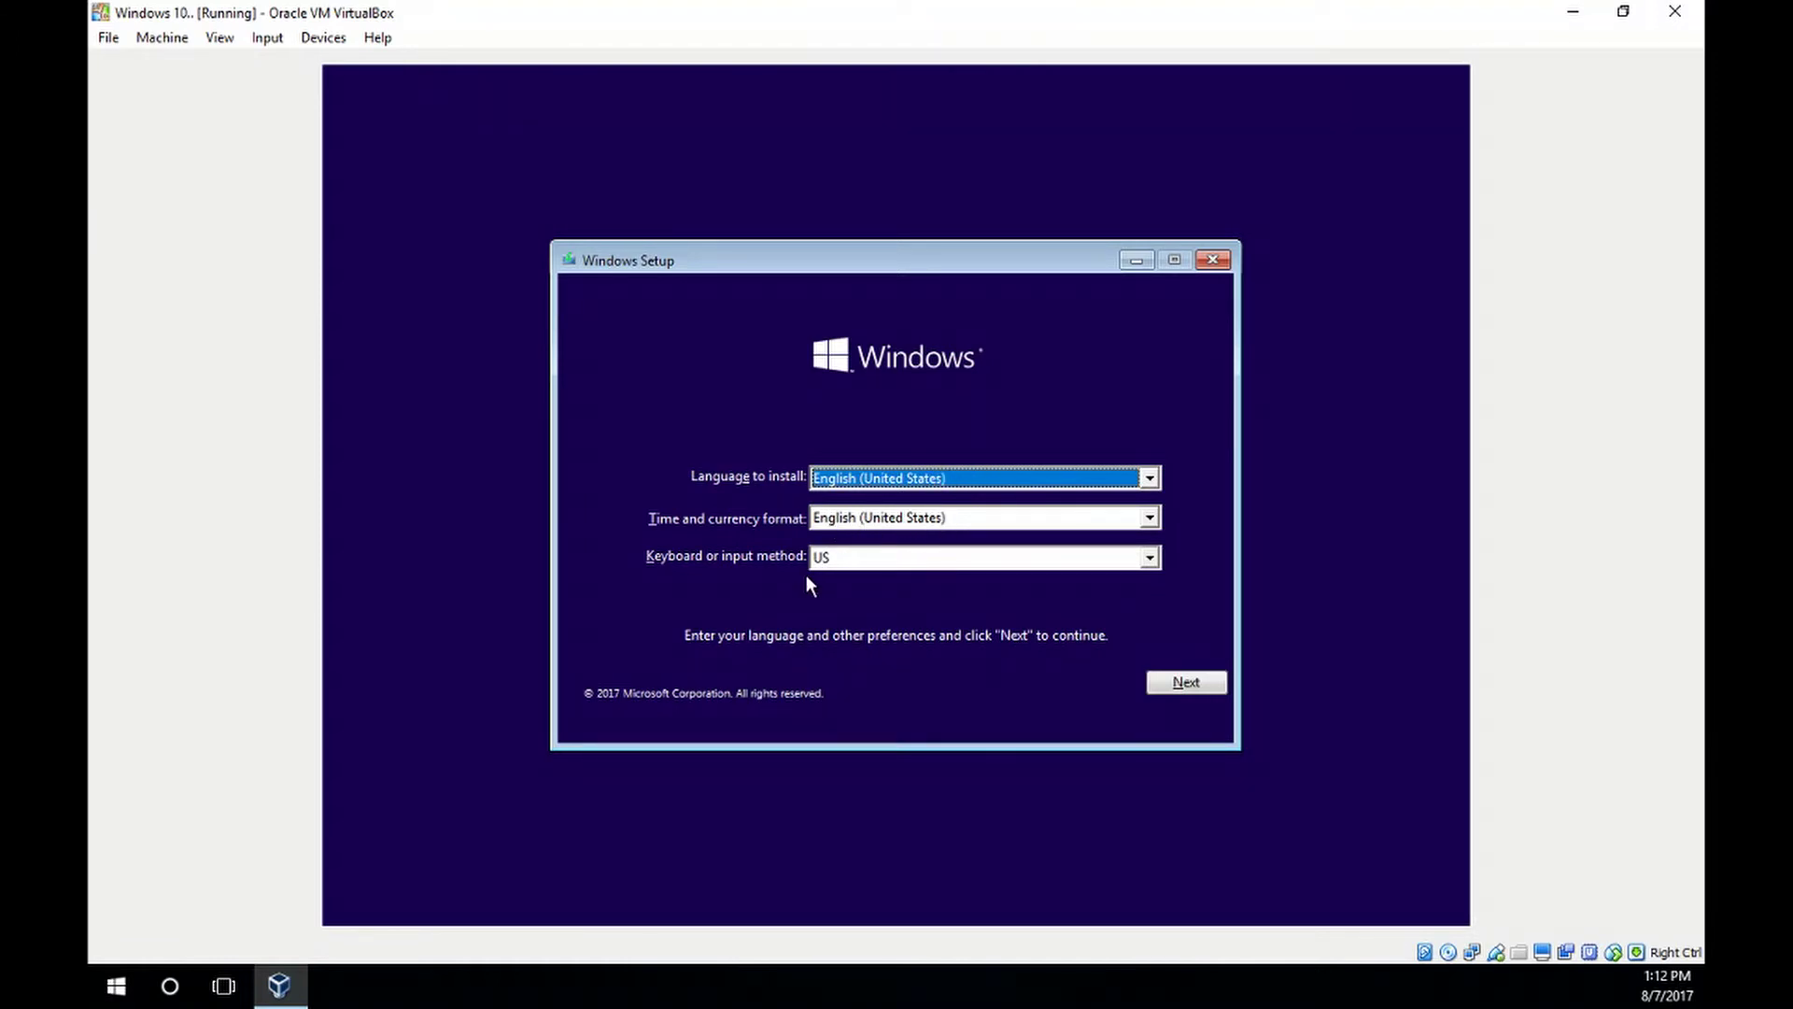
click(1186, 684)
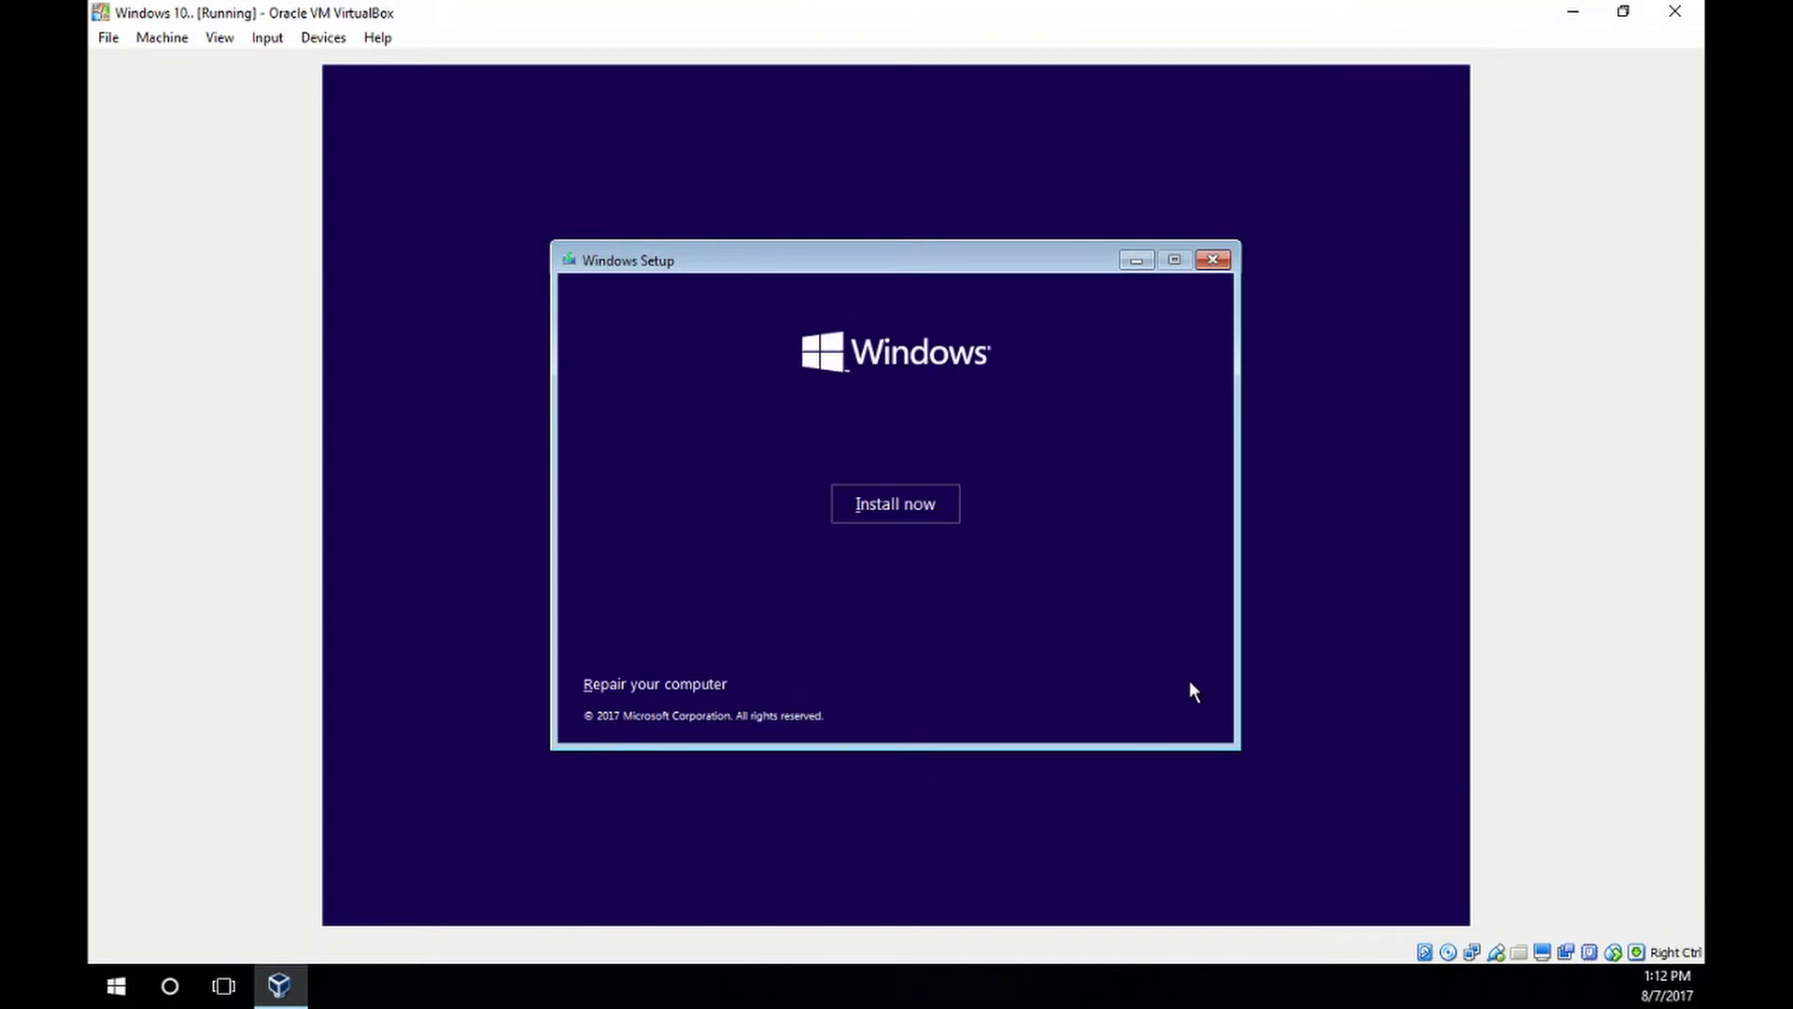
click(911, 508)
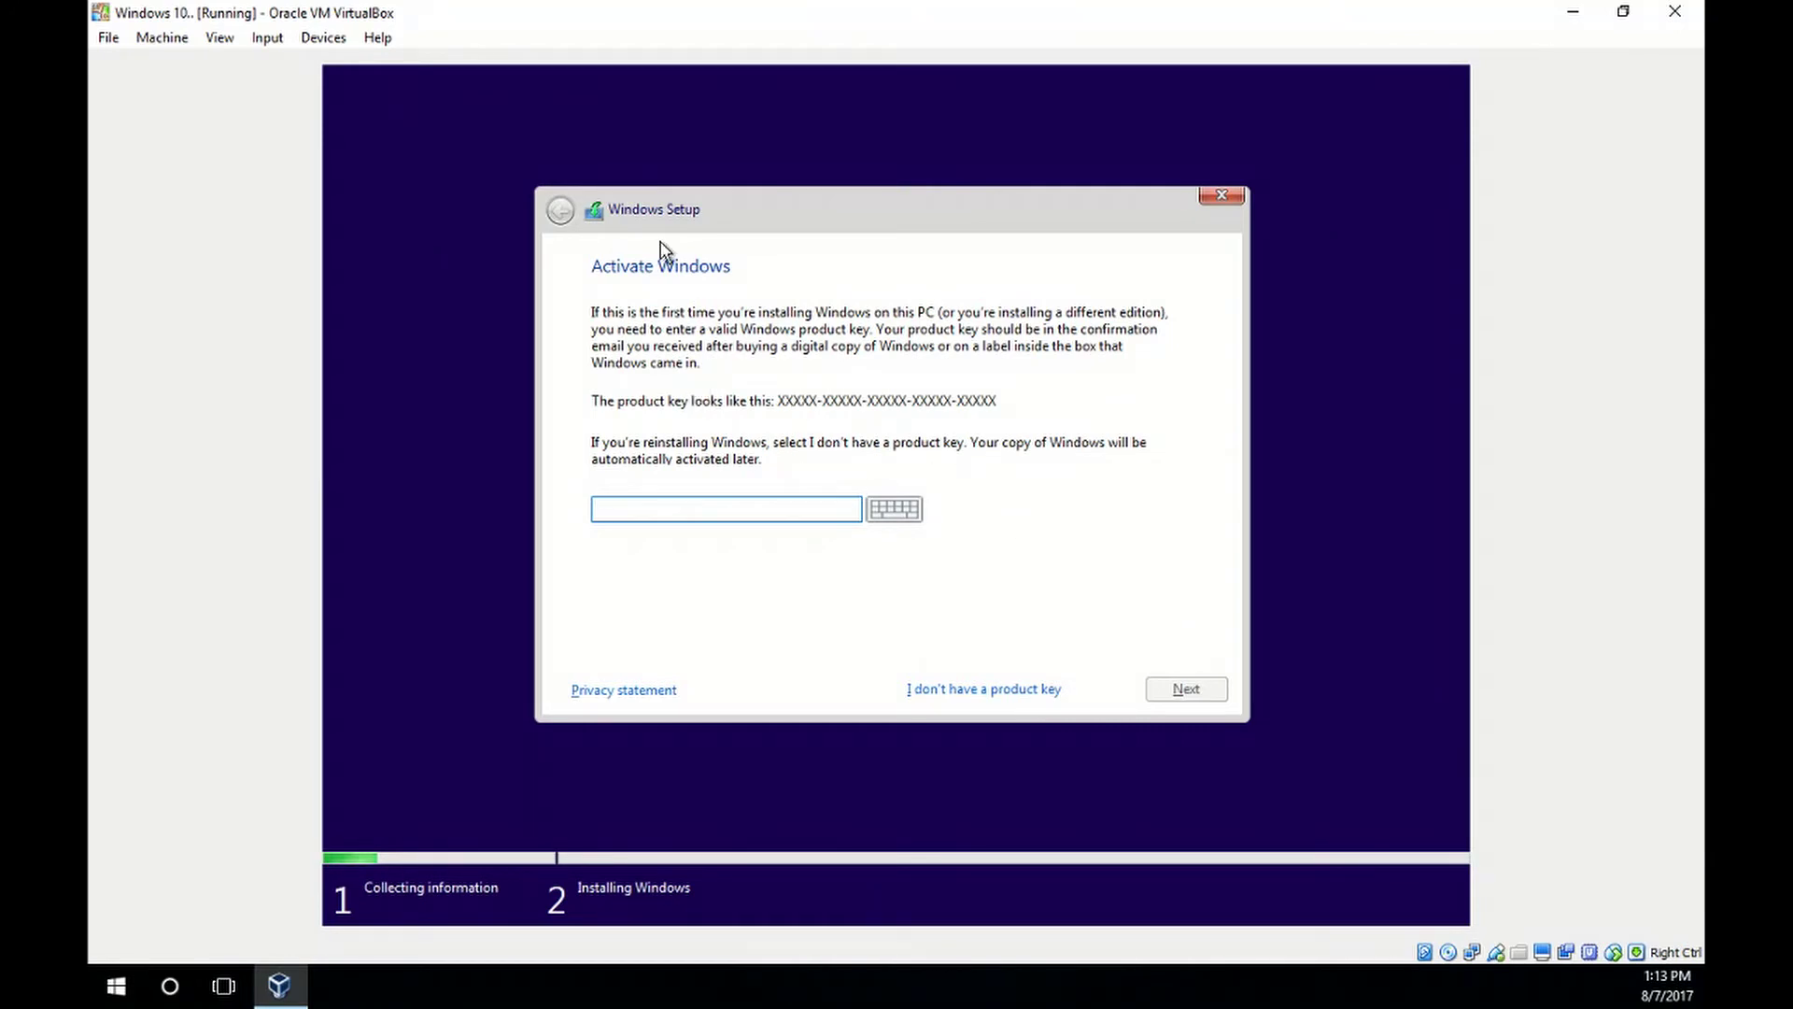
- Skip the product key and choose Windows 10 Pro as the operating system to install
click(965, 691)
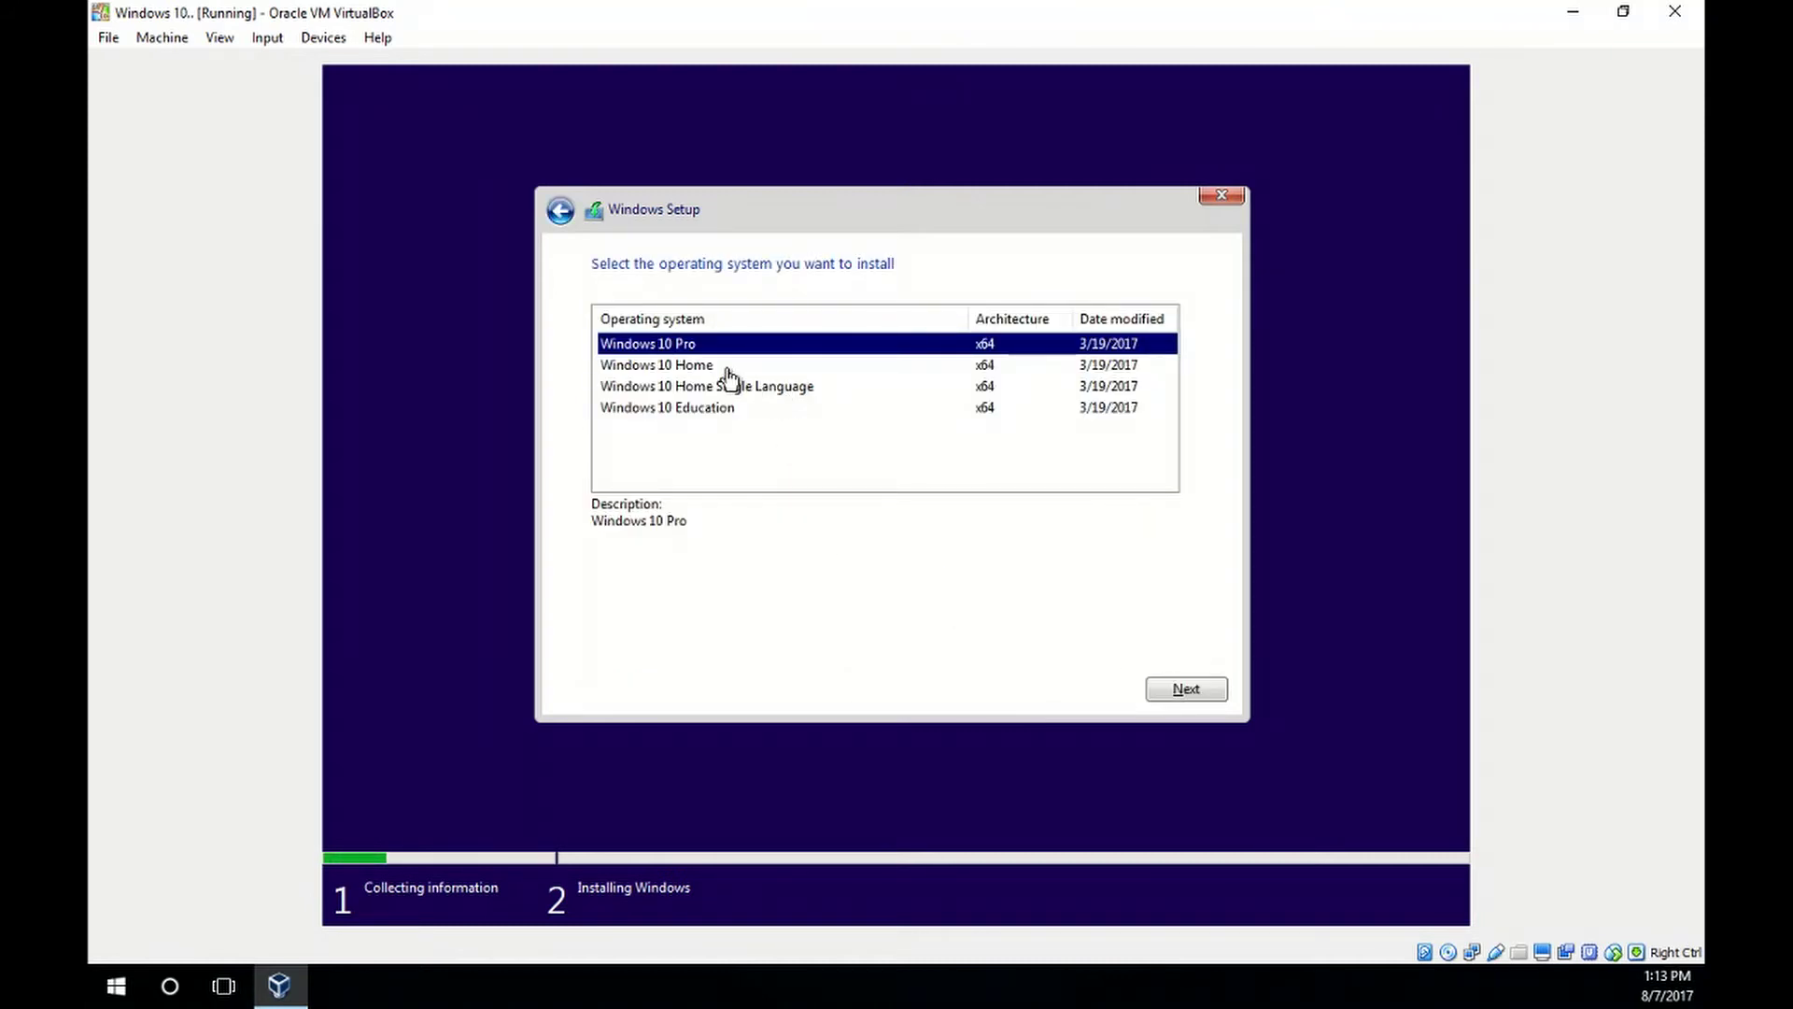
key(Down)
key(Down)
key(Down)
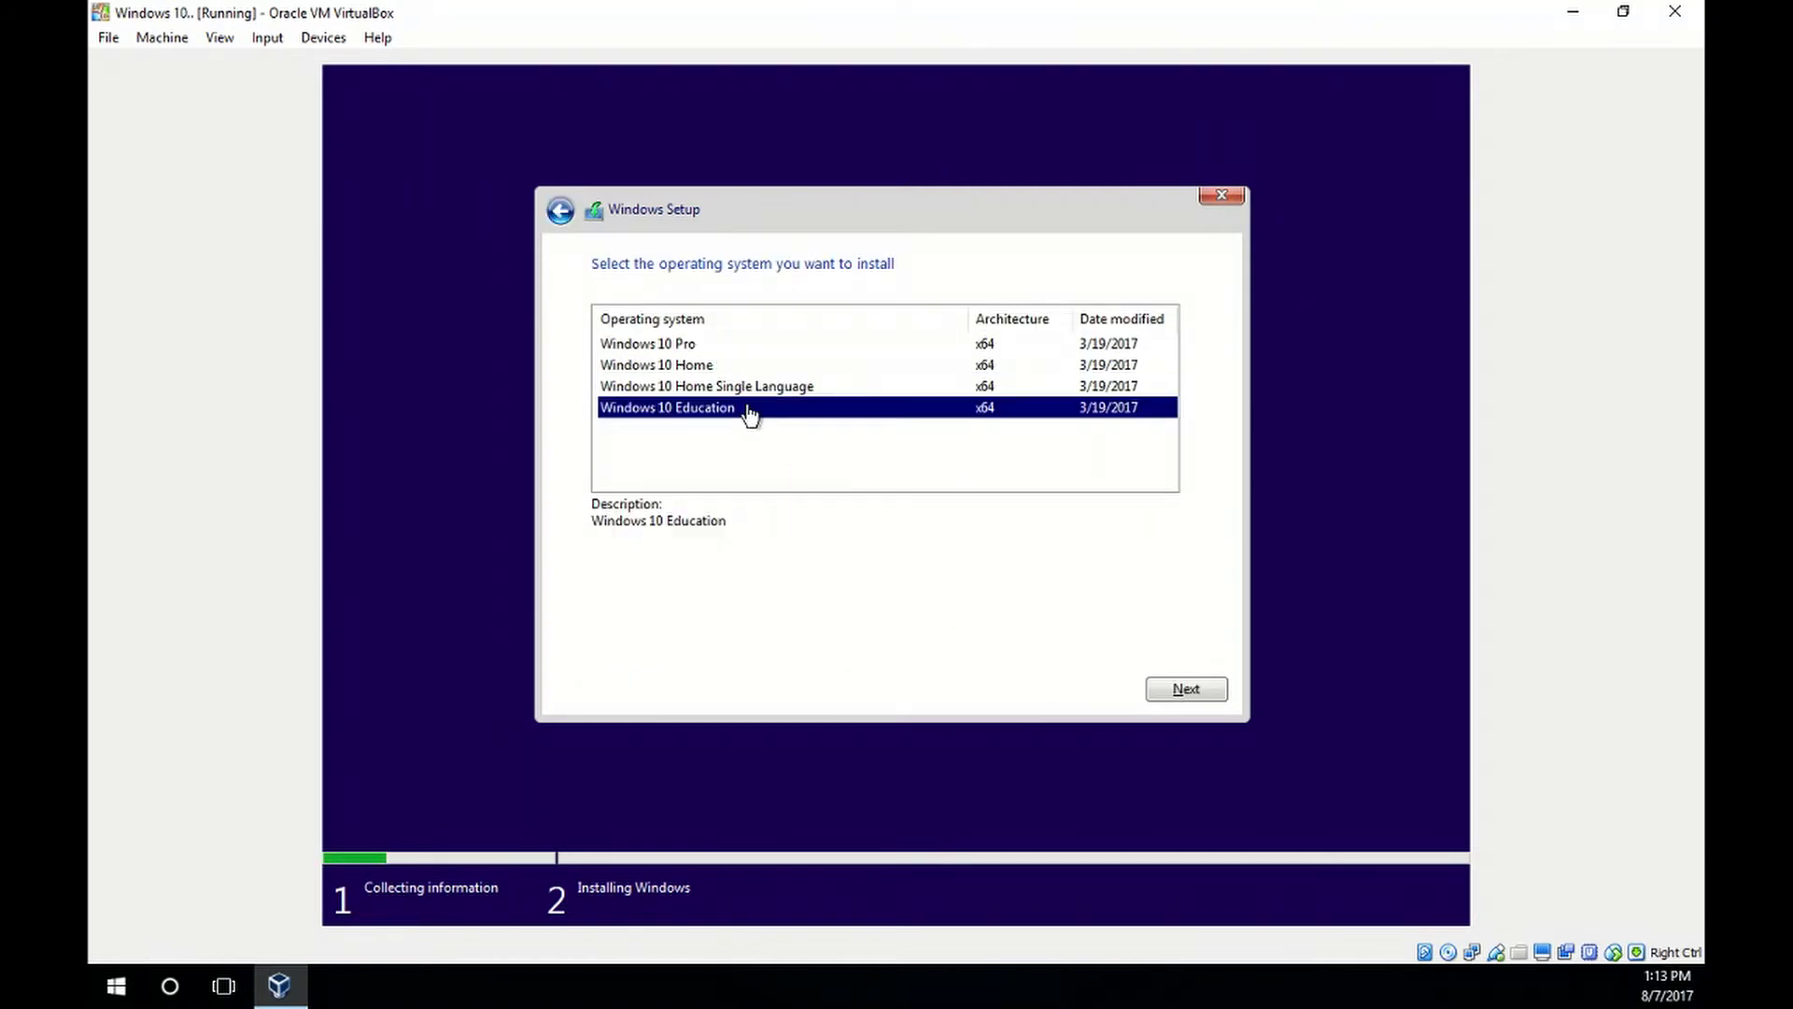
click(795, 386)
click(832, 365)
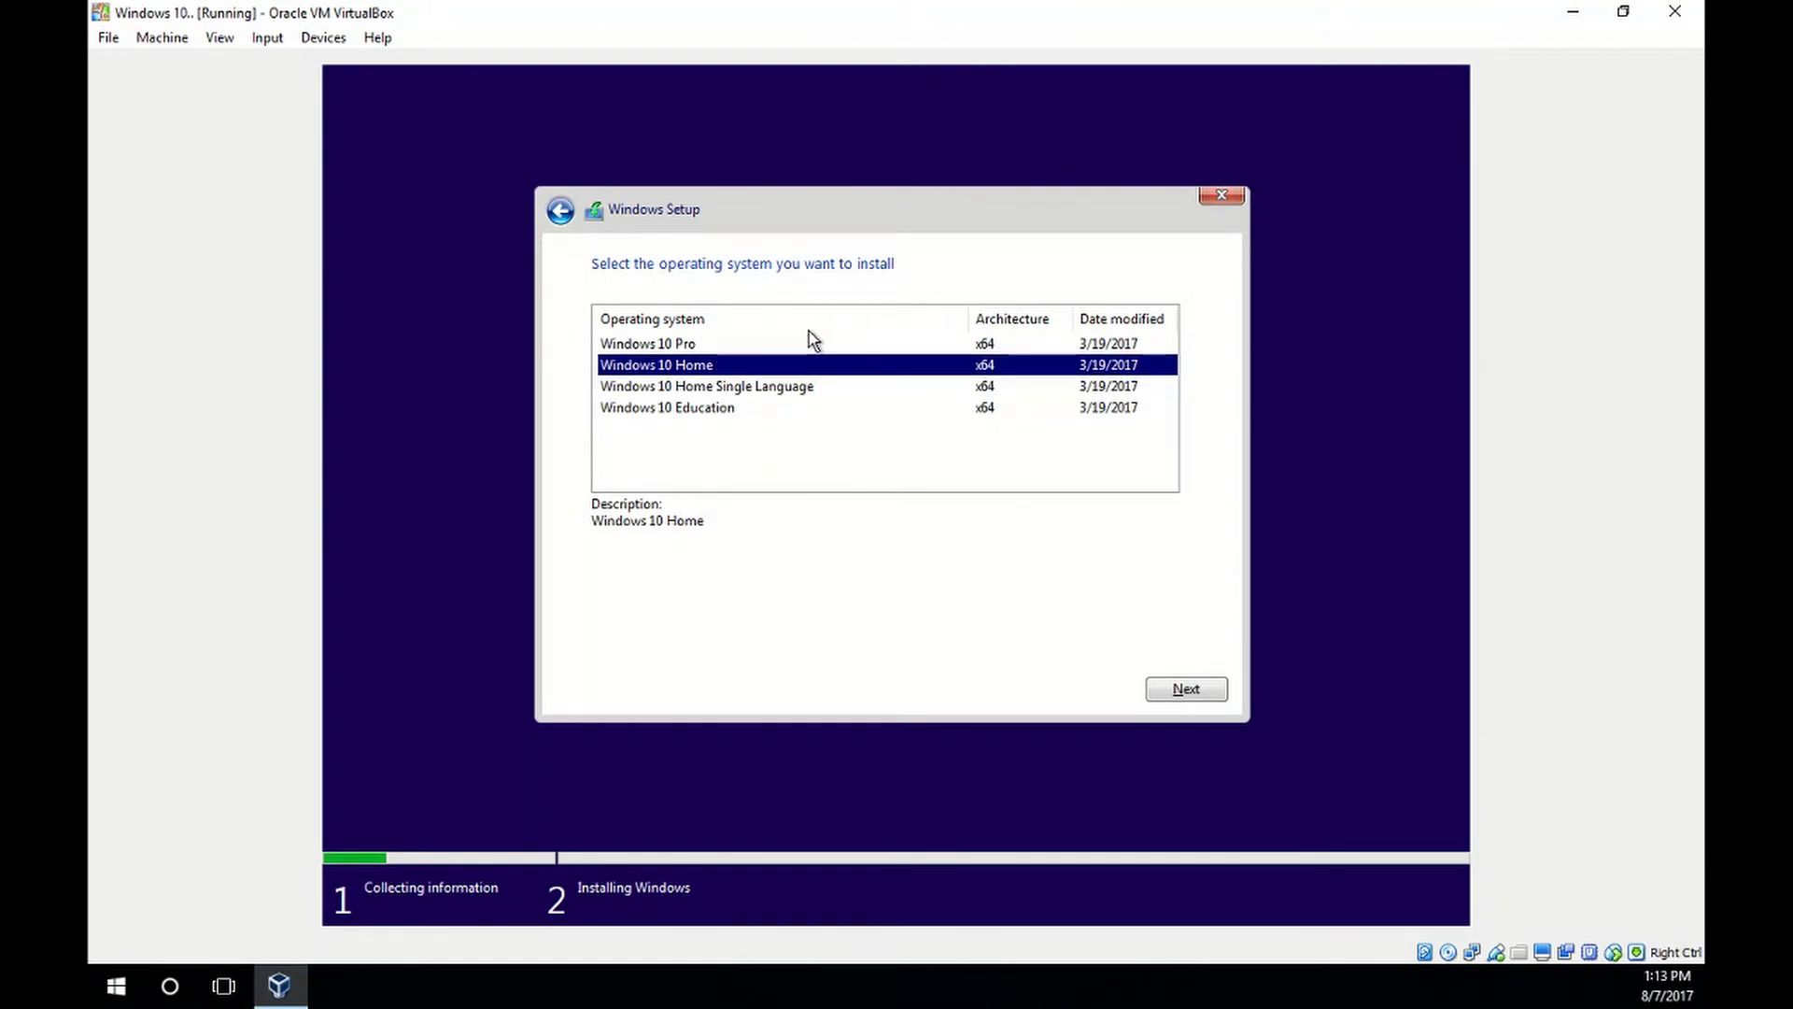
click(811, 343)
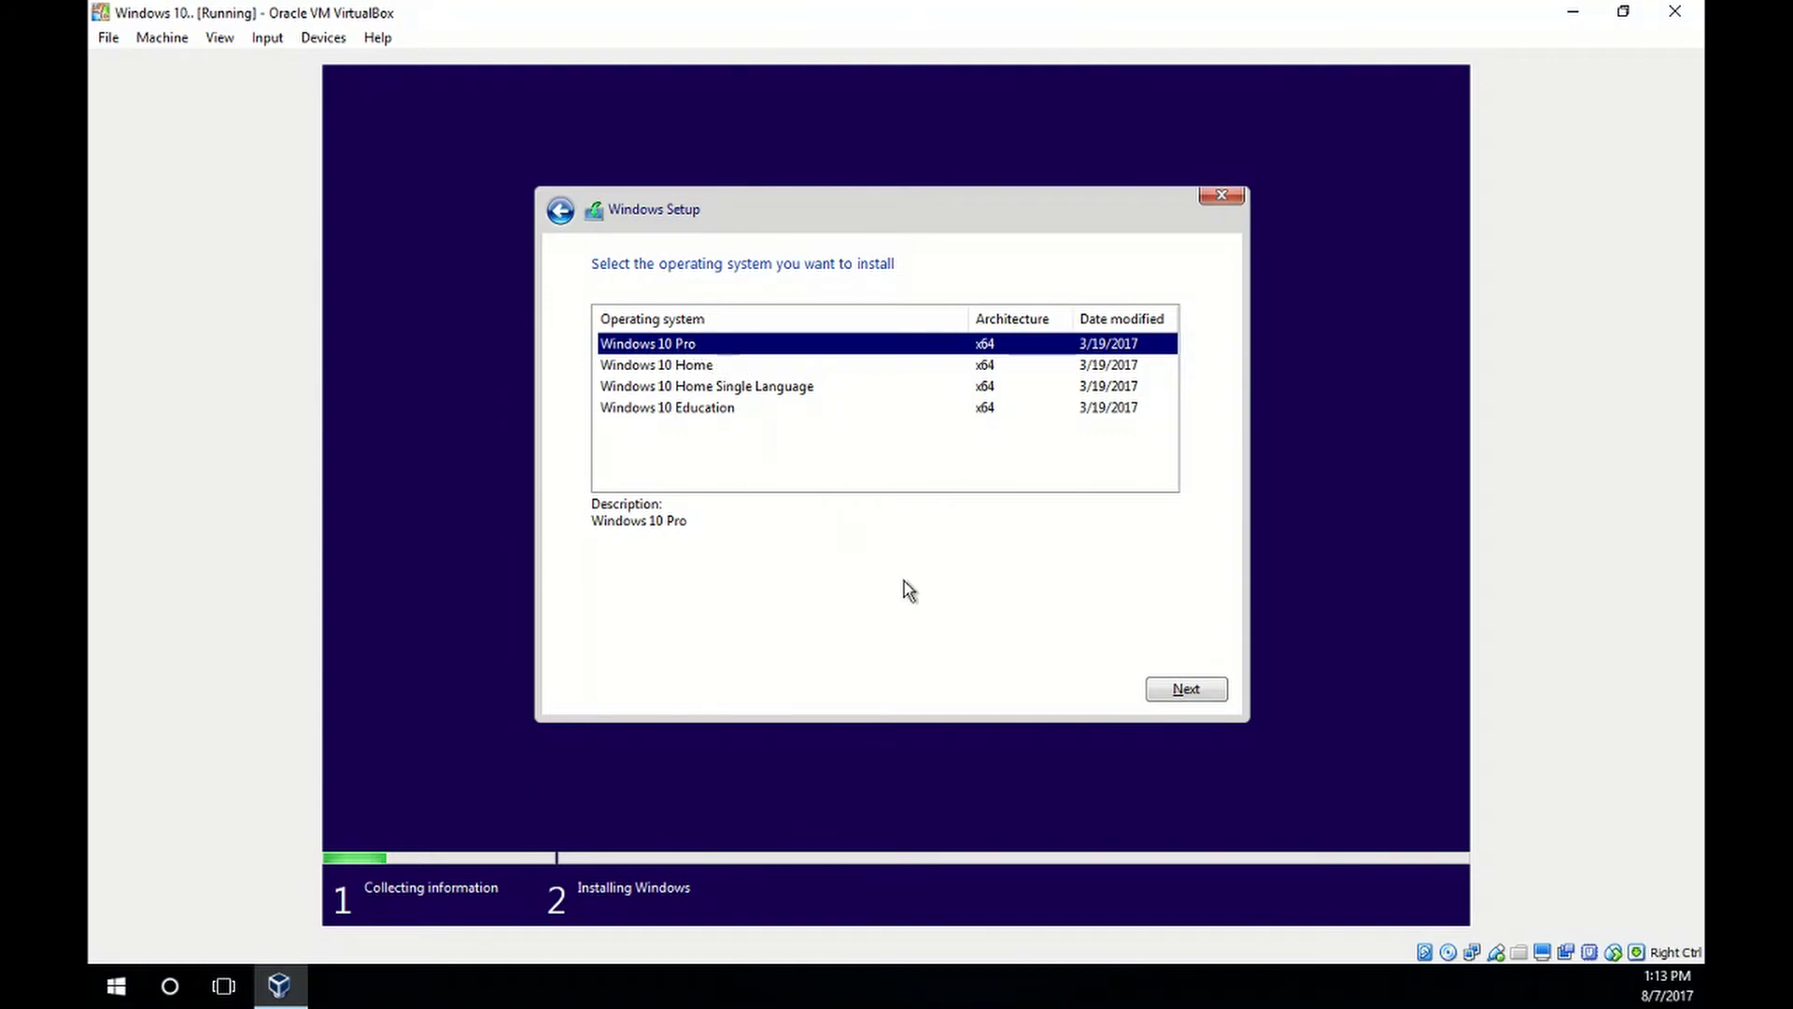
click(1182, 694)
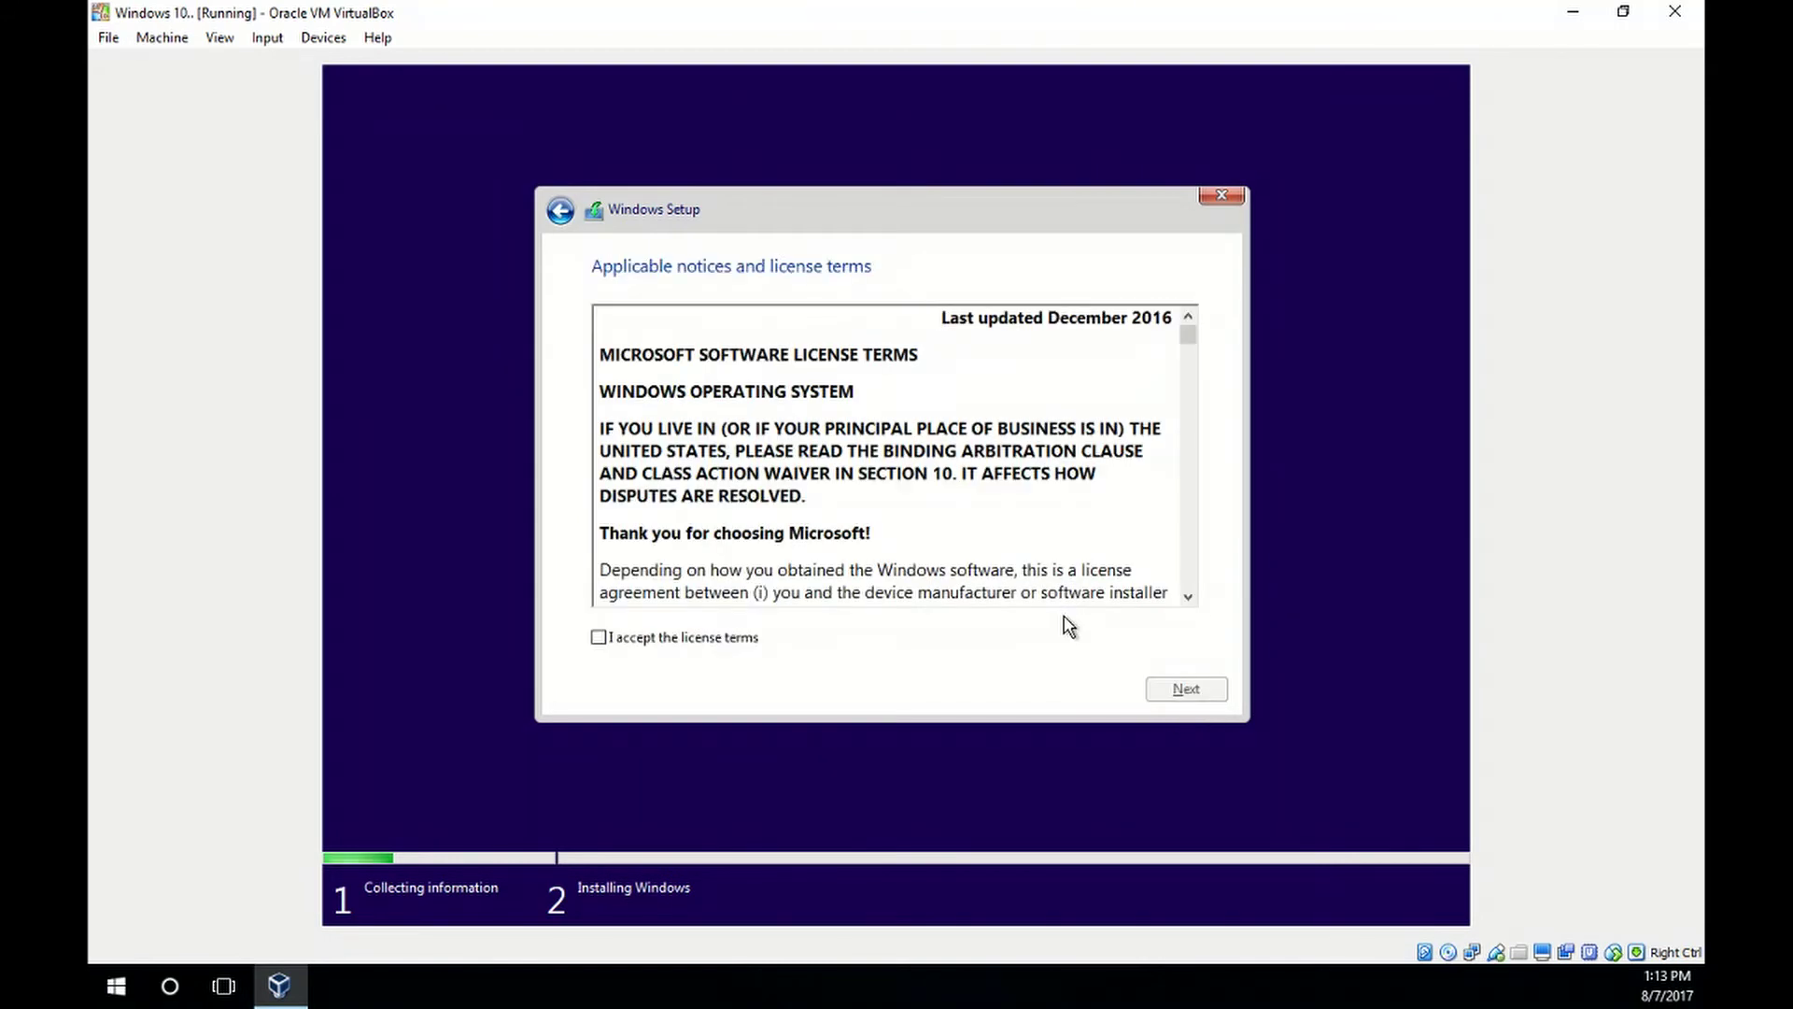
- Accept the license terms and begin a custom, Windows-only installation on Drive 0 Unallocated Space
click(635, 642)
click(1167, 691)
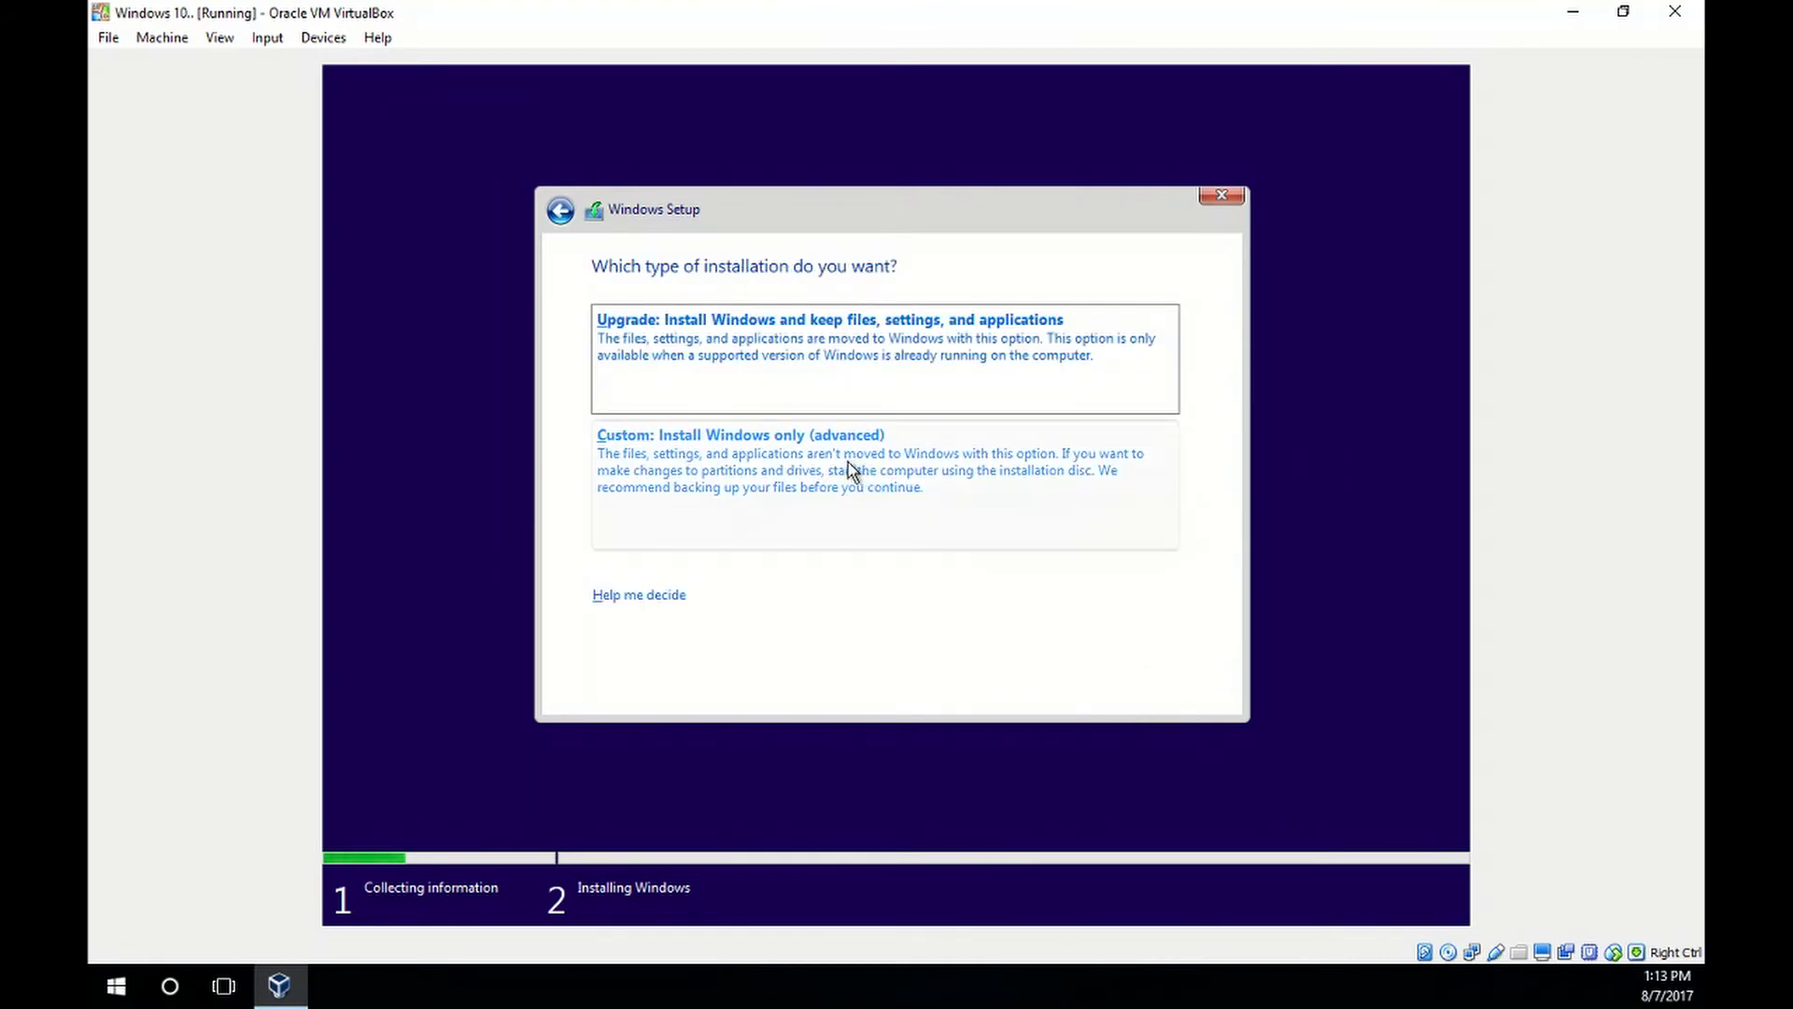
click(798, 484)
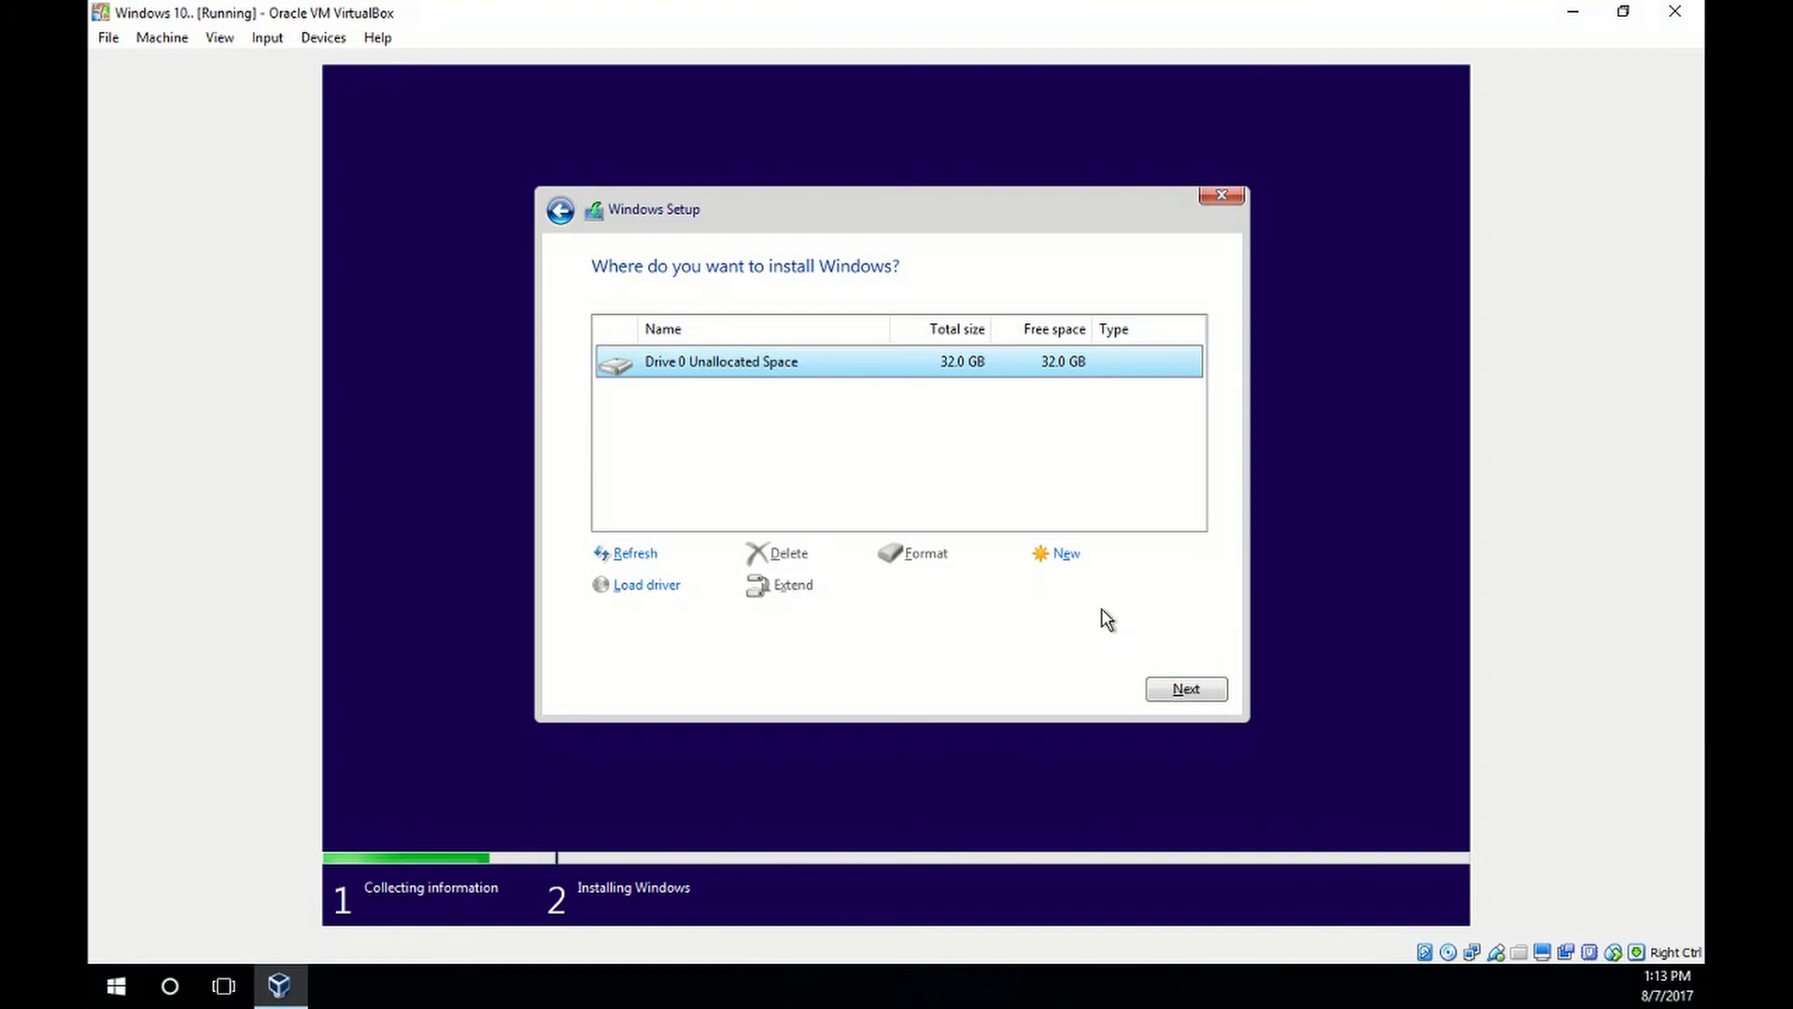
click(1210, 695)
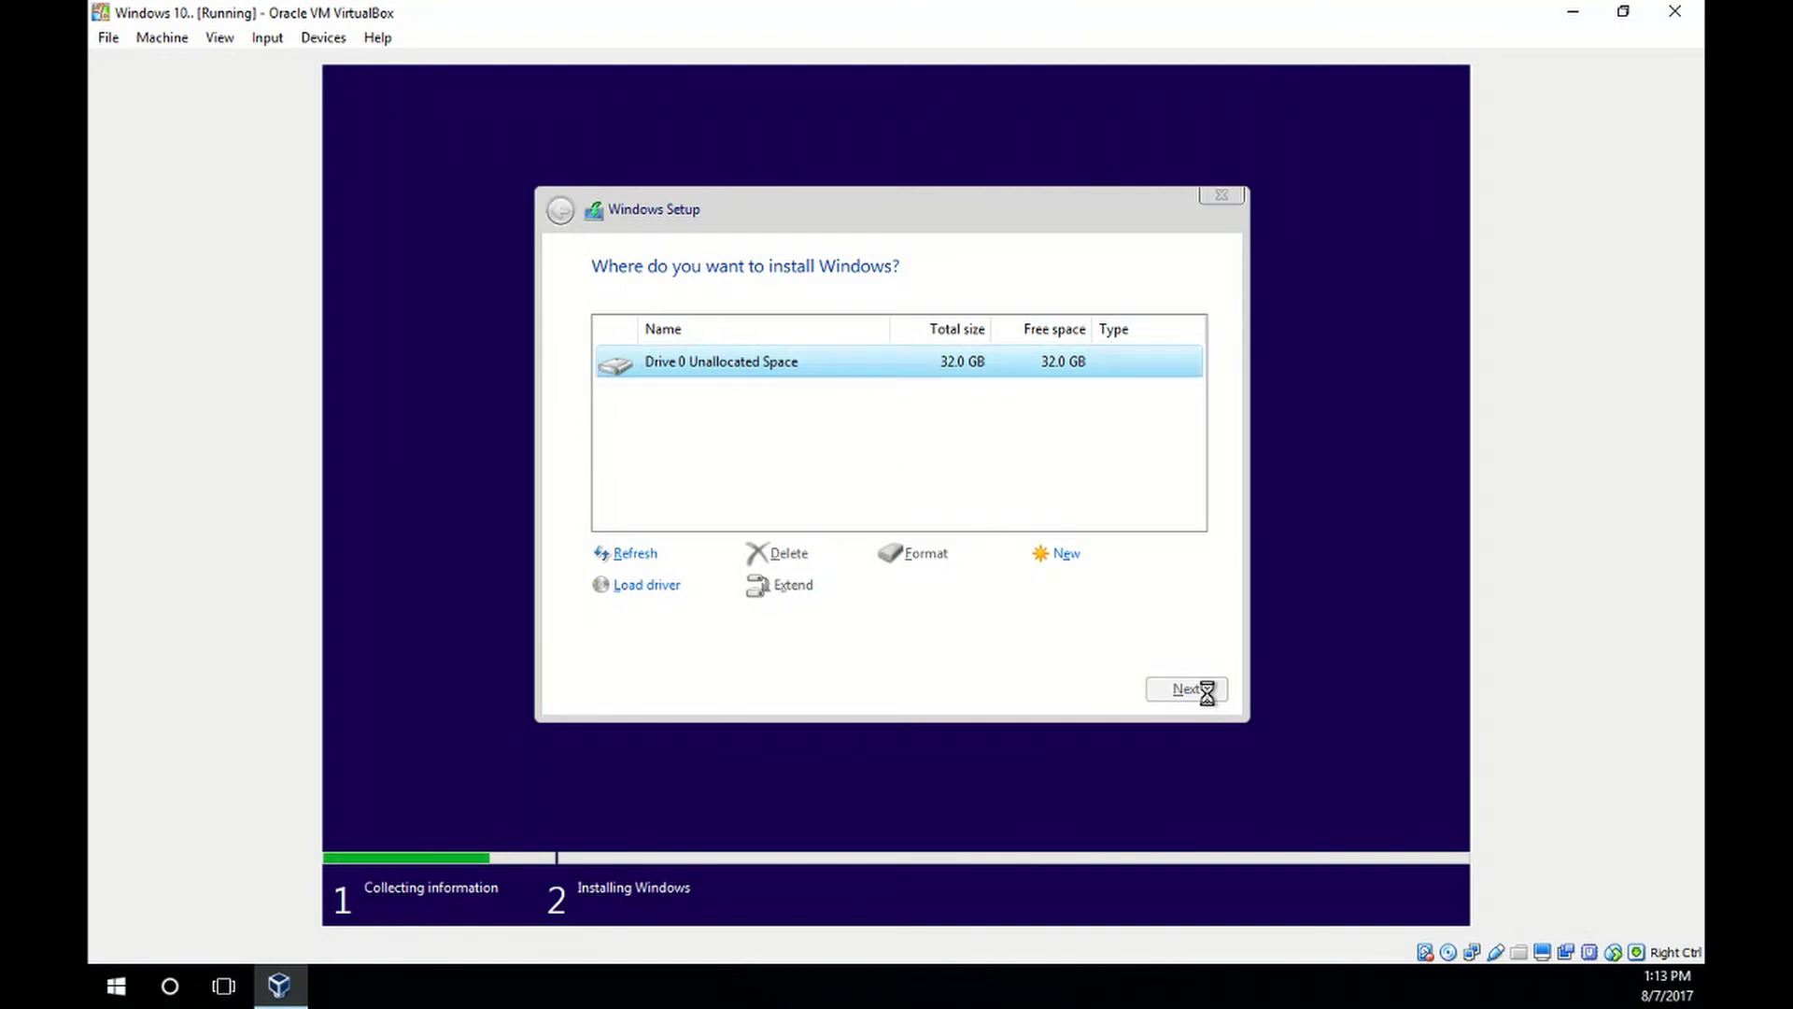